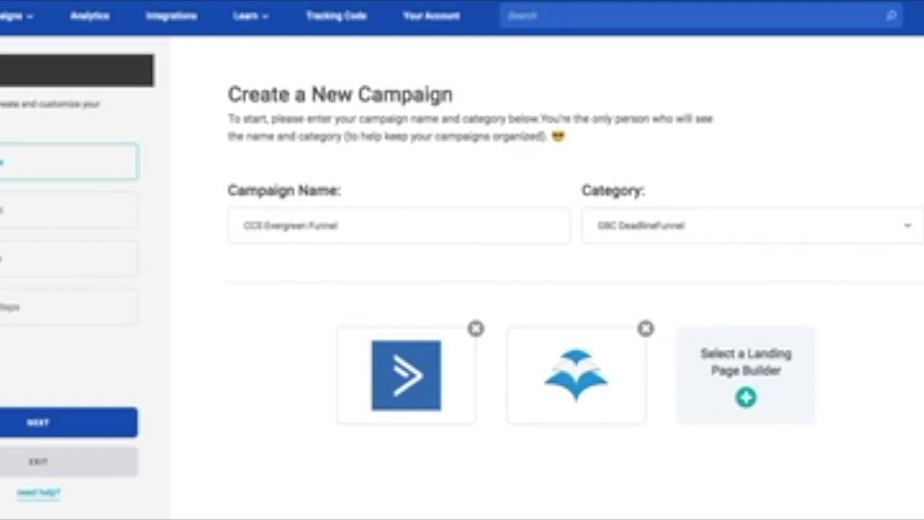
{"action": "left_click_drag", "start_coordinate": [235, 224], "coordinate": [394, 229]}
{"action": "left_click", "coordinate": [369, 226]}
Open the campaign's email provider selection, look through the available providers from start to end, and close it.
{"action": "mouse_move", "coordinate": [16, 23]}
{"action": "left_click", "coordinate": [409, 361]}
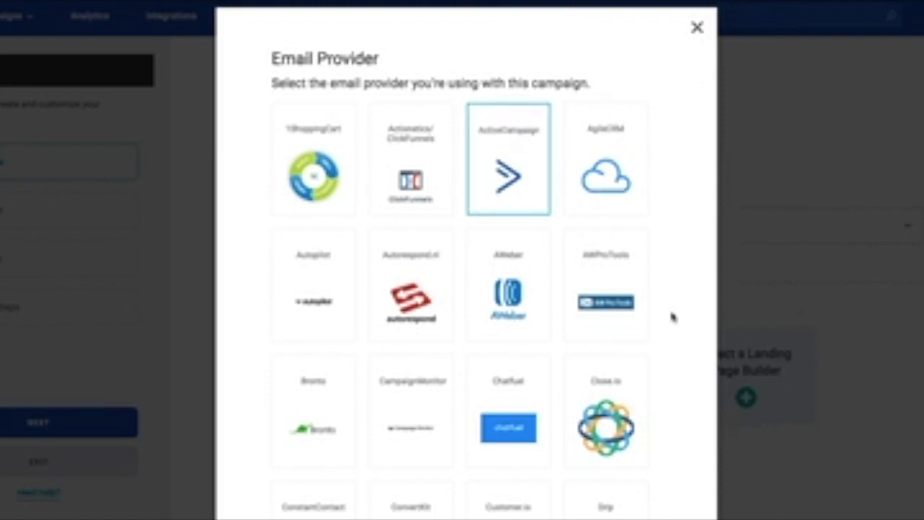
{"action": "scroll", "coordinate": [672, 317], "scroll_direction": "down", "scroll_amount": 1}
{"action": "scroll", "coordinate": [704, 336], "scroll_direction": "down", "scroll_amount": 3}
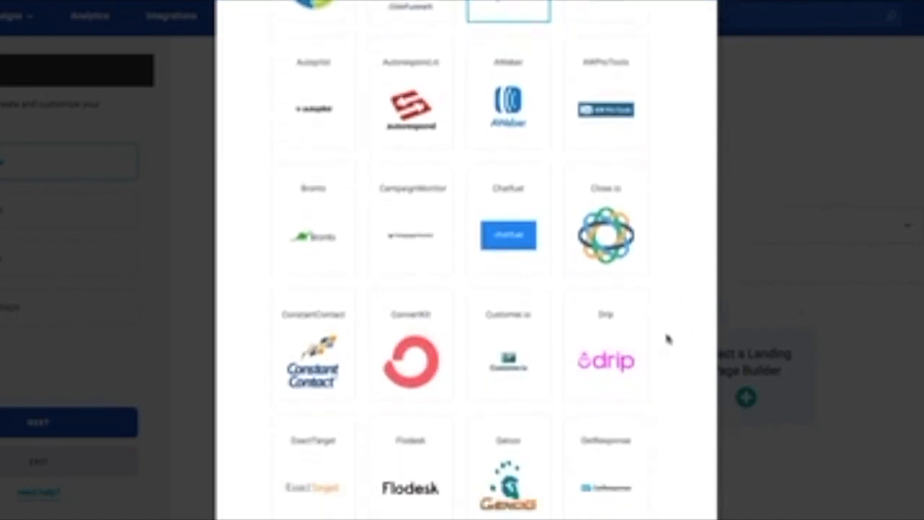
{"action": "scroll", "coordinate": [668, 338], "scroll_direction": "down", "scroll_amount": 5}
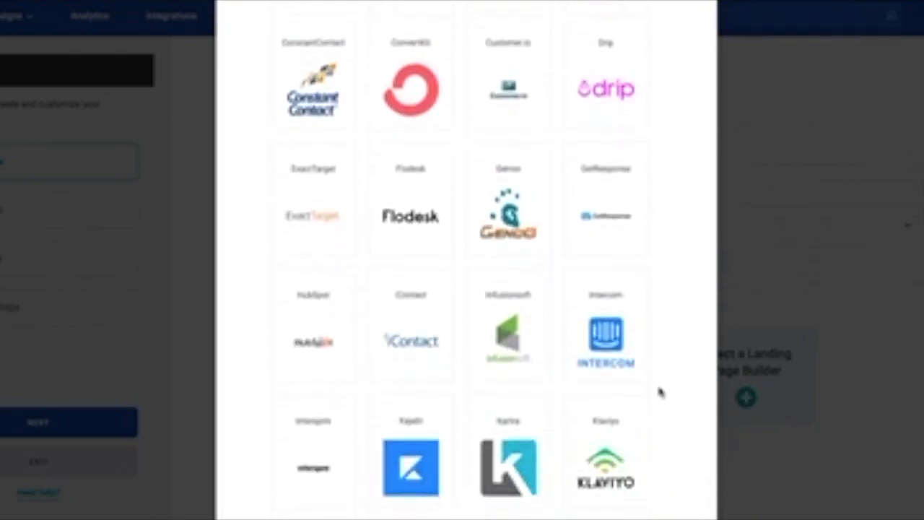
{"action": "scroll", "coordinate": [660, 401], "scroll_direction": "down", "scroll_amount": 4}
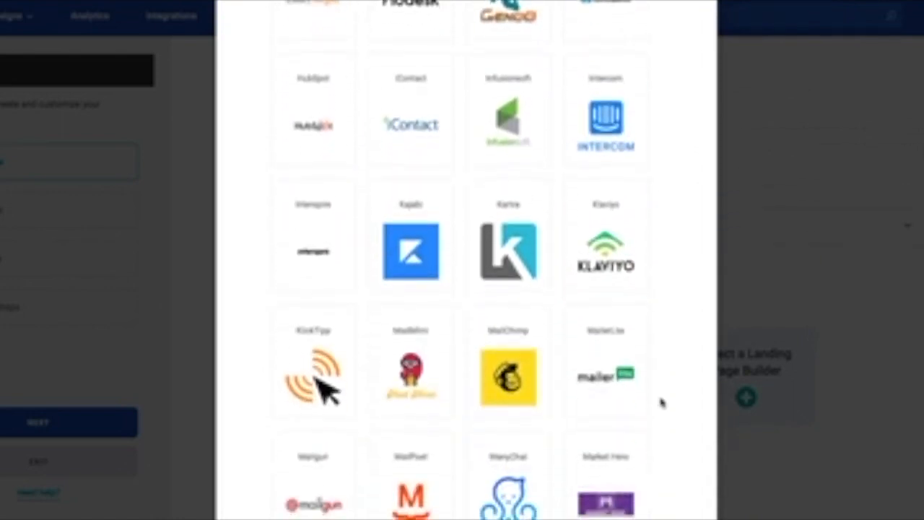
{"action": "scroll", "coordinate": [661, 402], "scroll_direction": "down", "scroll_amount": 4}
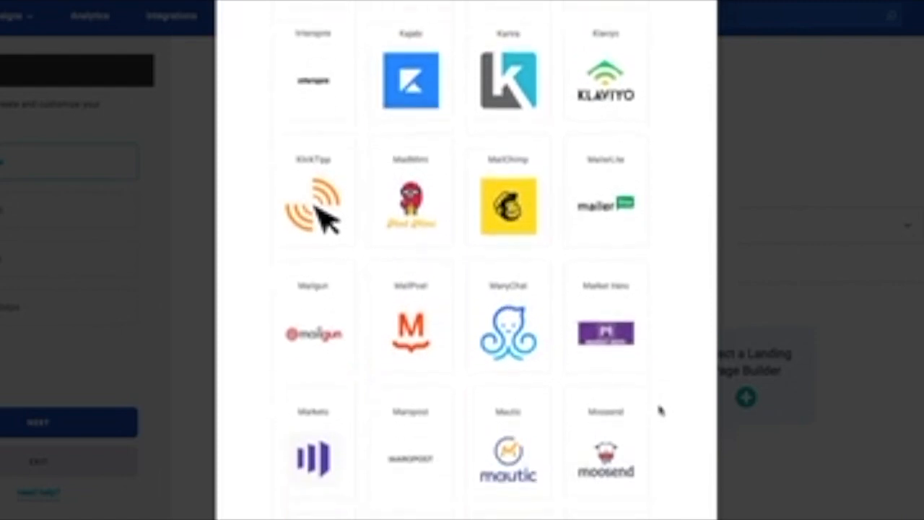
{"action": "scroll", "coordinate": [674, 409], "scroll_direction": "down", "scroll_amount": 4}
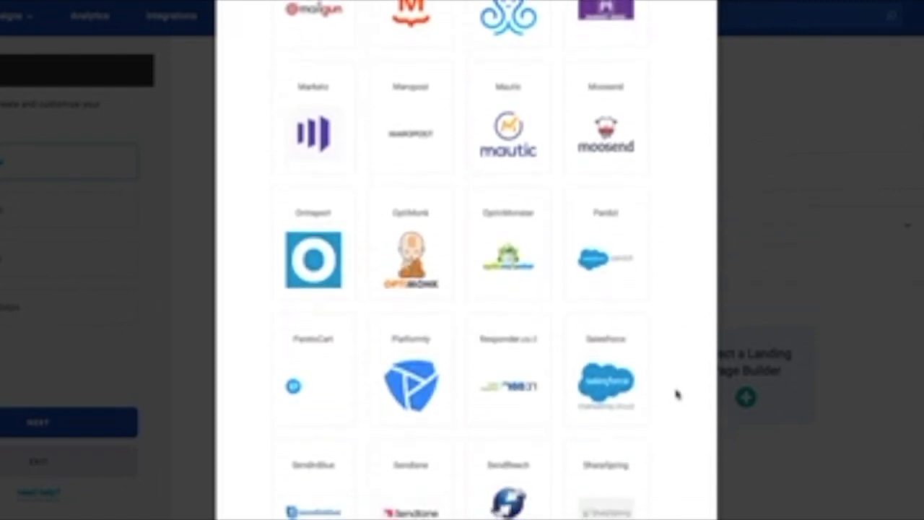
{"action": "scroll", "coordinate": [676, 395], "scroll_direction": "down", "scroll_amount": 5}
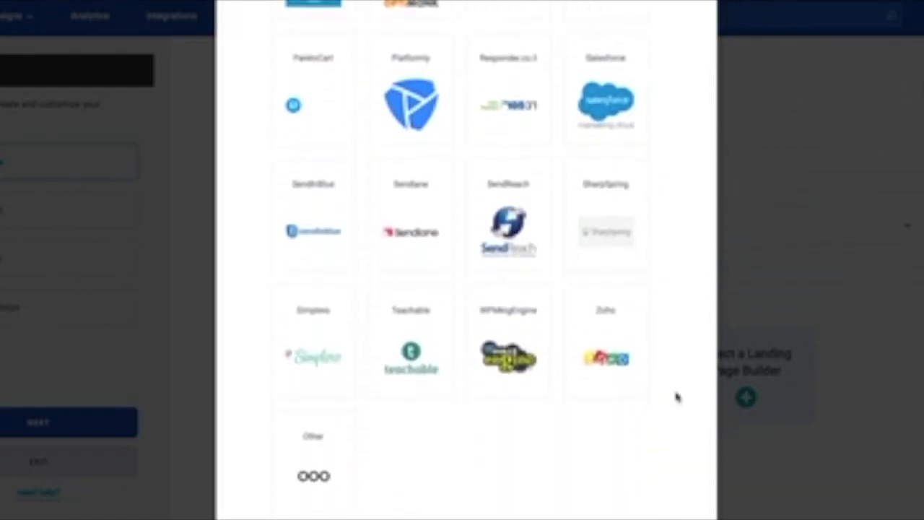
{"action": "scroll", "coordinate": [676, 396], "scroll_direction": "up", "scroll_amount": 3}
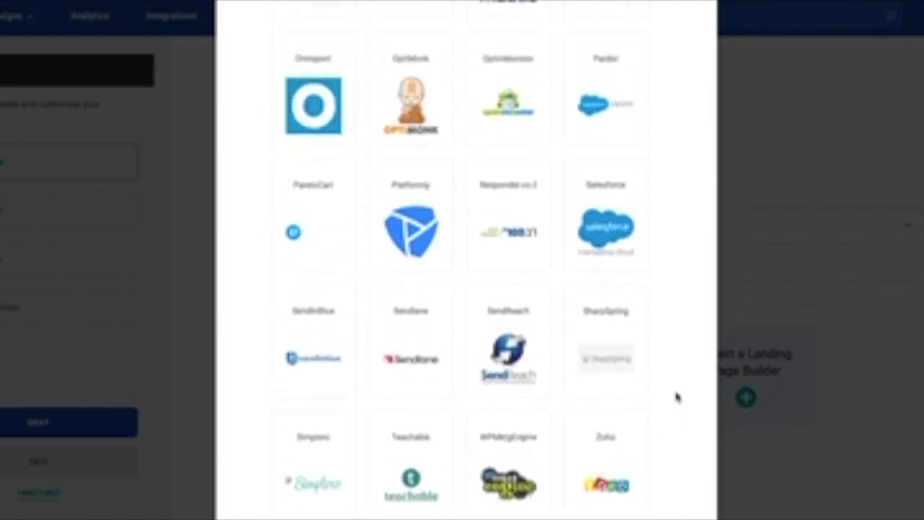
{"action": "scroll", "coordinate": [676, 397], "scroll_direction": "up", "scroll_amount": 10}
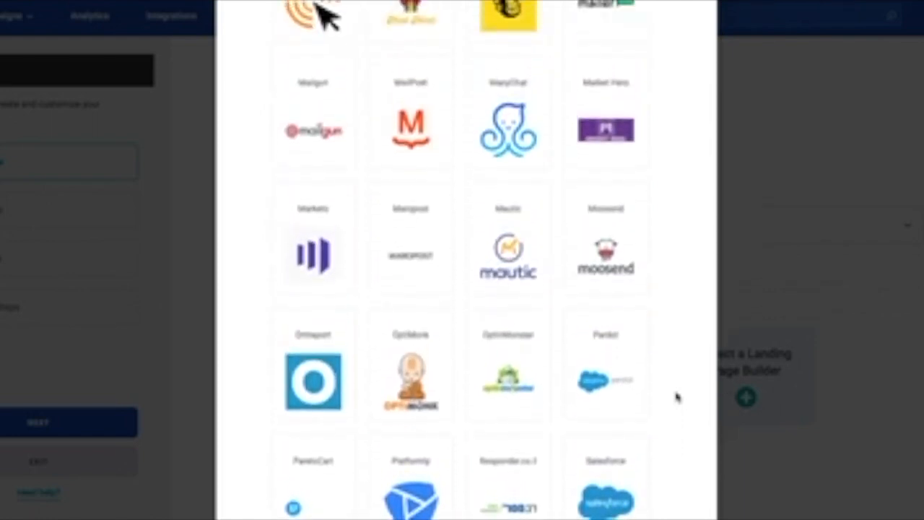
{"action": "scroll", "coordinate": [676, 397], "scroll_direction": "up", "scroll_amount": 6}
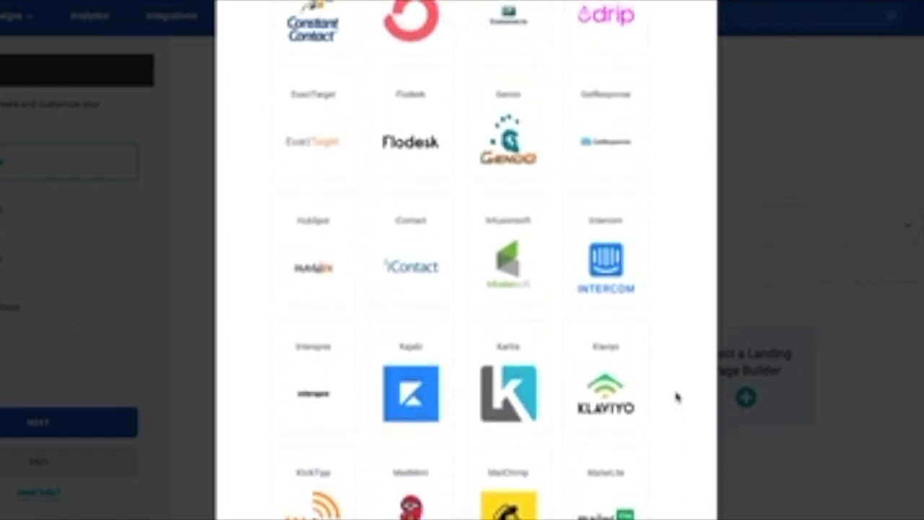
{"action": "scroll", "coordinate": [676, 396], "scroll_direction": "up", "scroll_amount": 1}
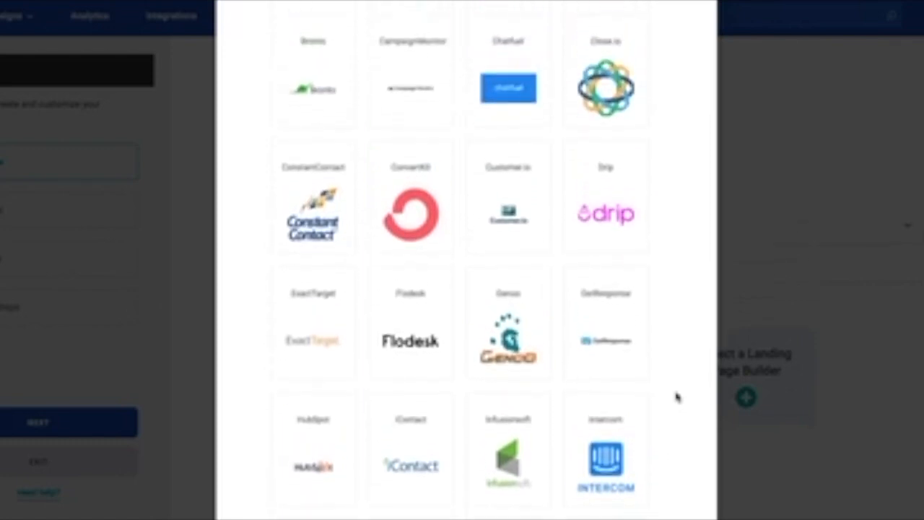
{"action": "scroll", "coordinate": [681, 337], "scroll_direction": "up", "scroll_amount": 5}
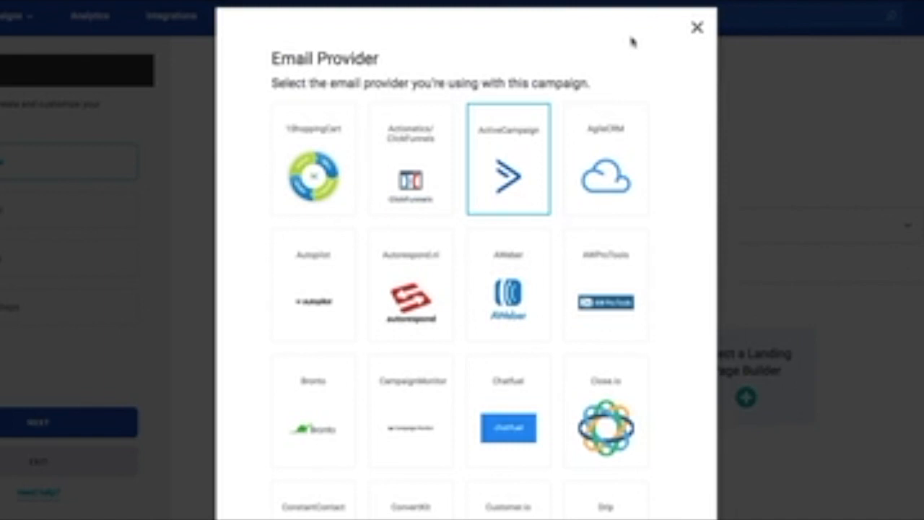
{"action": "scroll", "coordinate": [693, 241], "scroll_direction": "down", "scroll_amount": 3}
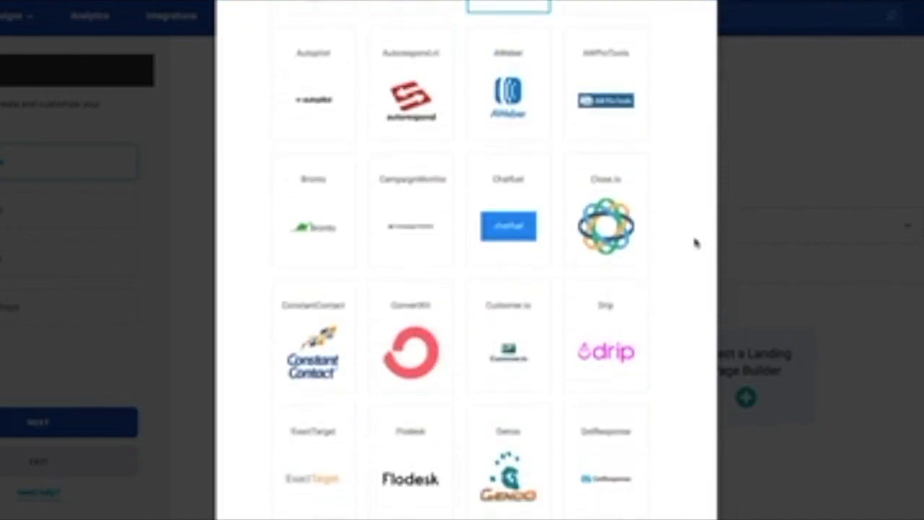
{"action": "scroll", "coordinate": [652, 362], "scroll_direction": "down", "scroll_amount": 3}
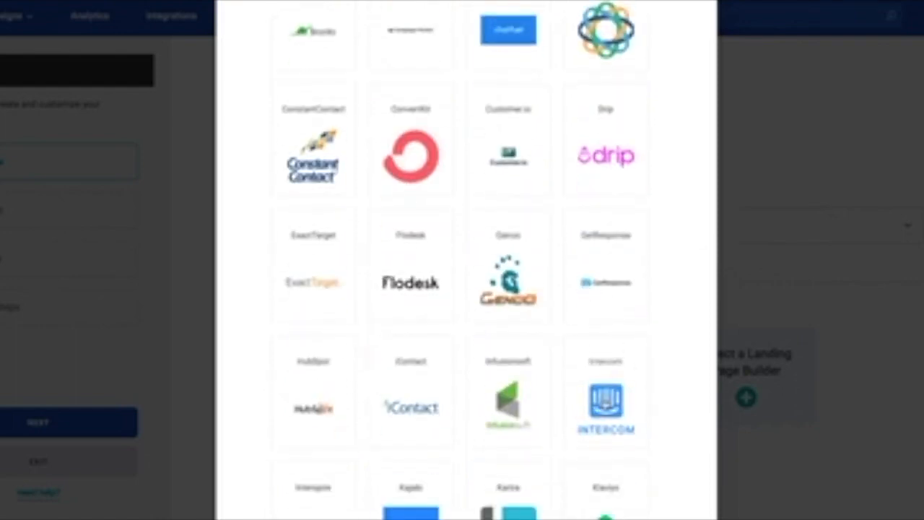
{"action": "scroll", "coordinate": [573, 392], "scroll_direction": "down", "scroll_amount": 5}
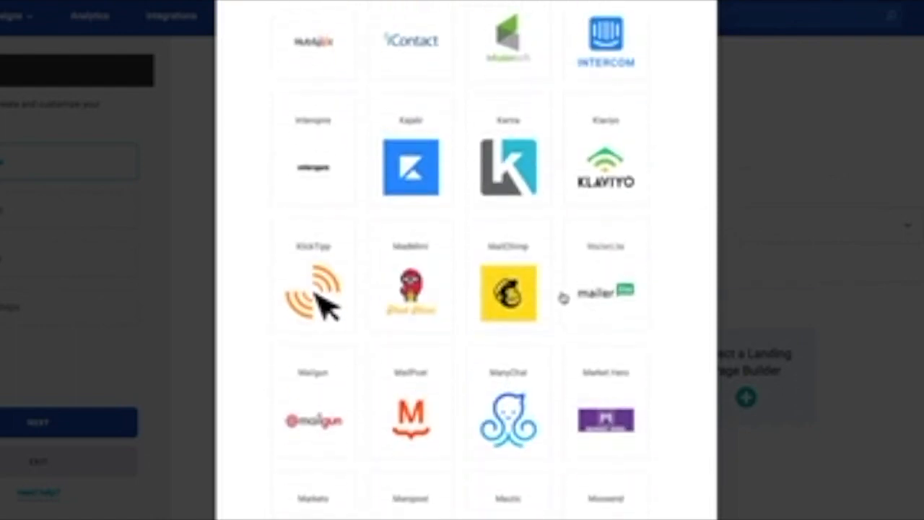
{"action": "scroll", "coordinate": [553, 299], "scroll_direction": "up", "scroll_amount": 5}
{"action": "scroll", "coordinate": [552, 297], "scroll_direction": "up", "scroll_amount": 5}
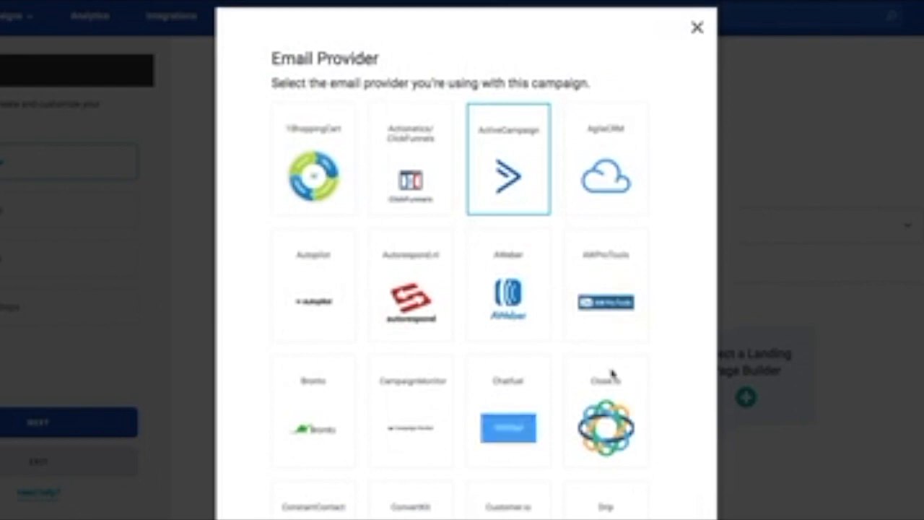
{"action": "left_click", "coordinate": [697, 29]}
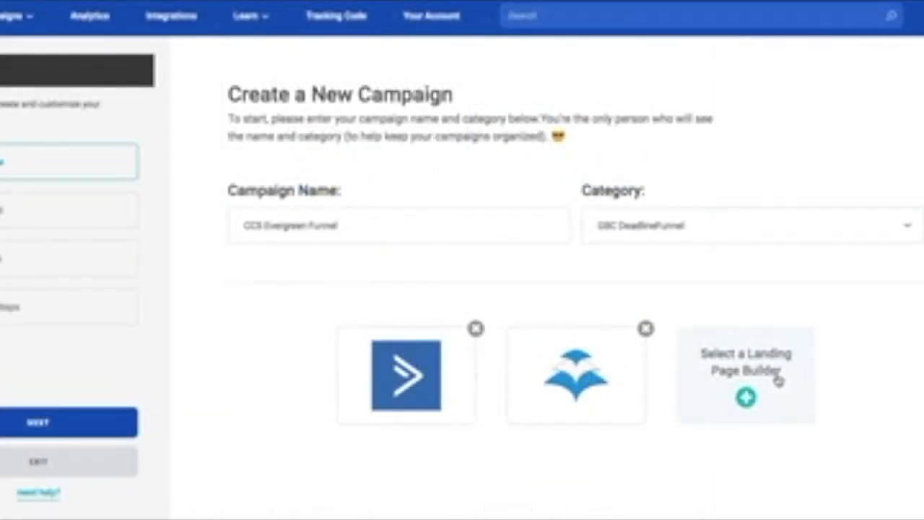
Open the campaign's landing page builder selection, review the available builders including the Other option, and close it.
{"action": "left_click", "coordinate": [569, 370]}
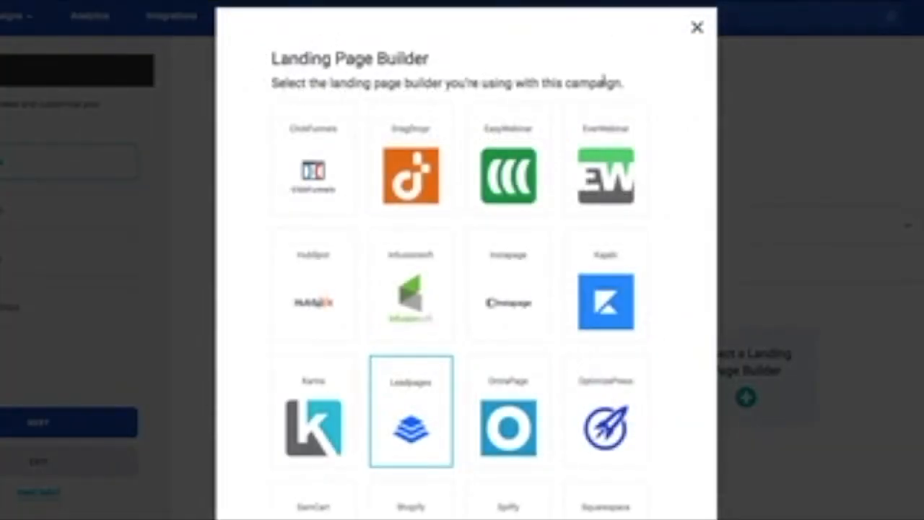
{"action": "scroll", "coordinate": [590, 202], "scroll_direction": "down", "scroll_amount": 3}
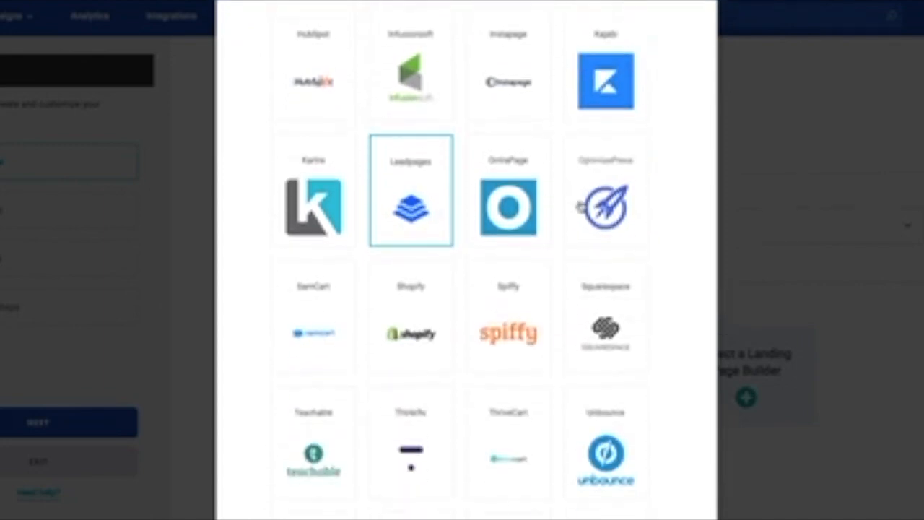
{"action": "scroll", "coordinate": [602, 372], "scroll_direction": "down", "scroll_amount": 3}
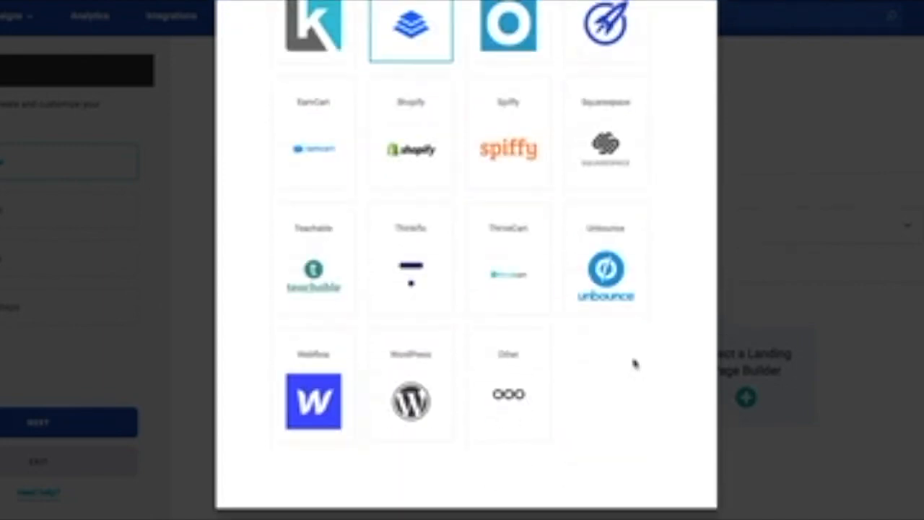
{"action": "scroll", "coordinate": [667, 357], "scroll_direction": "up", "scroll_amount": 6}
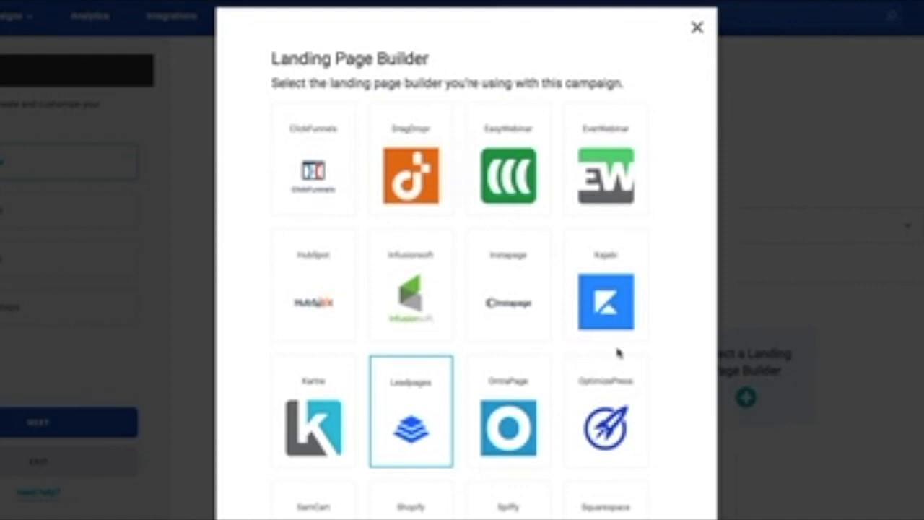
{"action": "scroll", "coordinate": [650, 351], "scroll_direction": "down", "scroll_amount": 5}
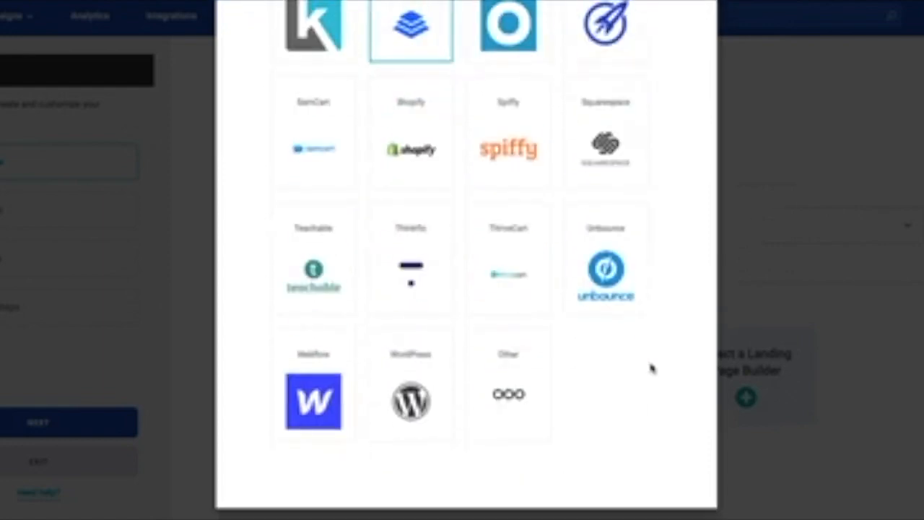
{"action": "scroll", "coordinate": [473, 344], "scroll_direction": "up", "scroll_amount": 5}
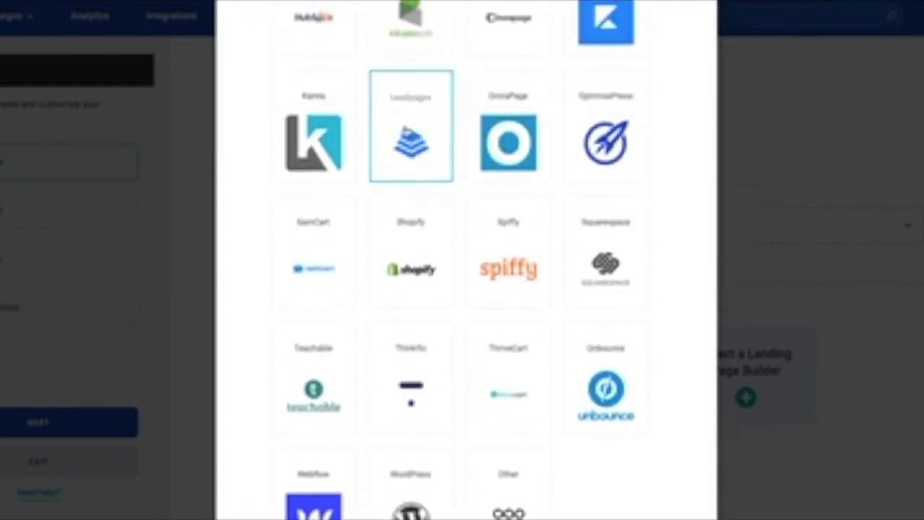
{"action": "scroll", "coordinate": [676, 145], "scroll_direction": "down", "scroll_amount": 3}
{"action": "scroll", "coordinate": [677, 144], "scroll_direction": "up", "scroll_amount": 3}
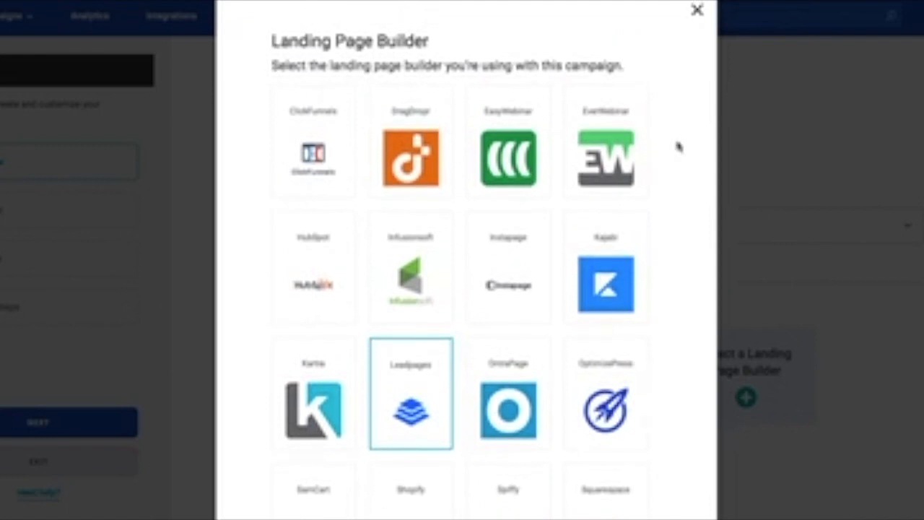
{"action": "scroll", "coordinate": [676, 288], "scroll_direction": "up", "scroll_amount": 1}
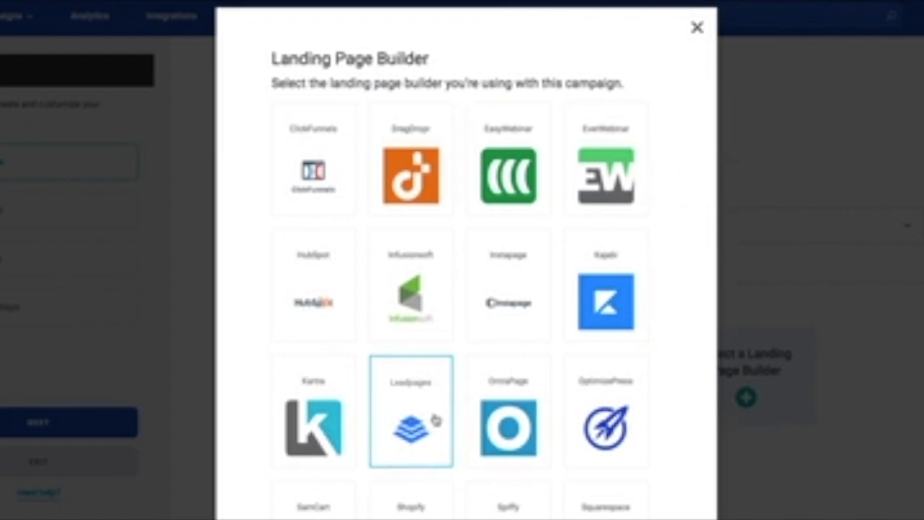
{"action": "scroll", "coordinate": [423, 401], "scroll_direction": "down", "scroll_amount": 5}
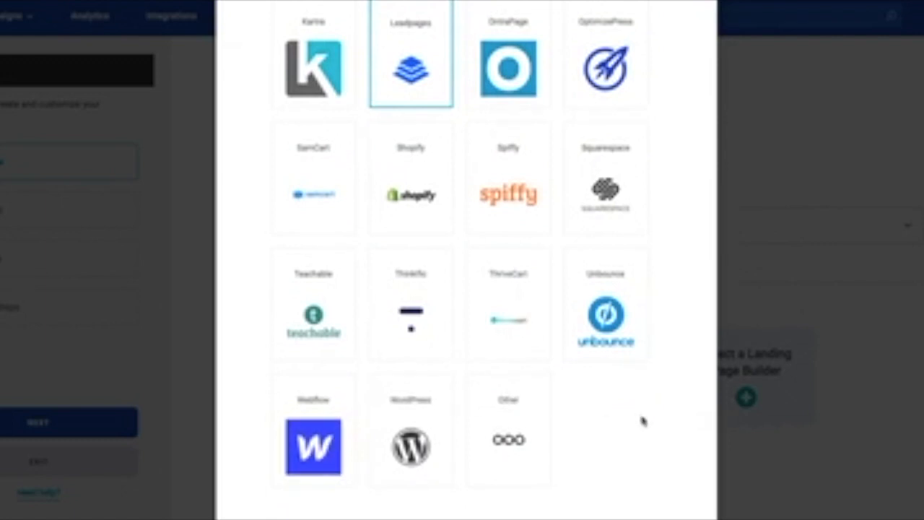
{"action": "scroll", "coordinate": [649, 412], "scroll_direction": "up", "scroll_amount": 1}
{"action": "scroll", "coordinate": [679, 398], "scroll_direction": "down", "scroll_amount": 1}
{"action": "scroll", "coordinate": [683, 394], "scroll_direction": "up", "scroll_amount": 1}
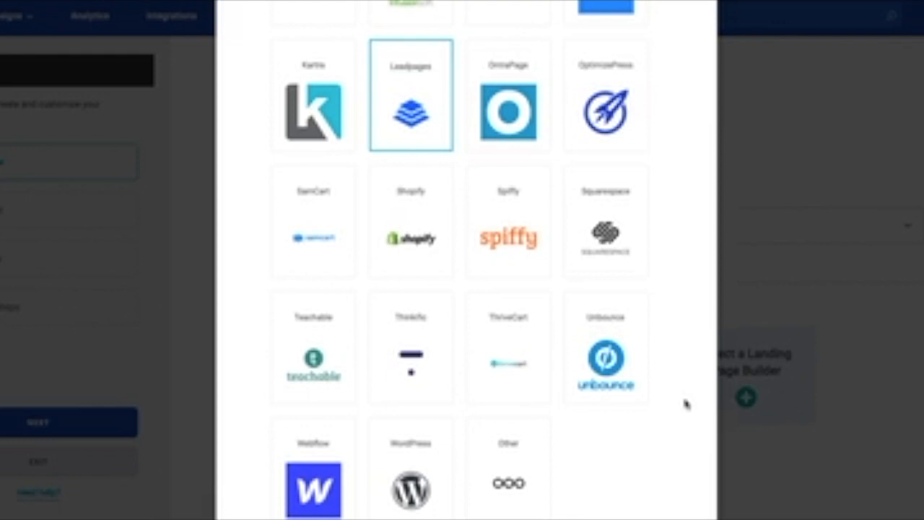
{"action": "scroll", "coordinate": [688, 402], "scroll_direction": "up", "scroll_amount": 5}
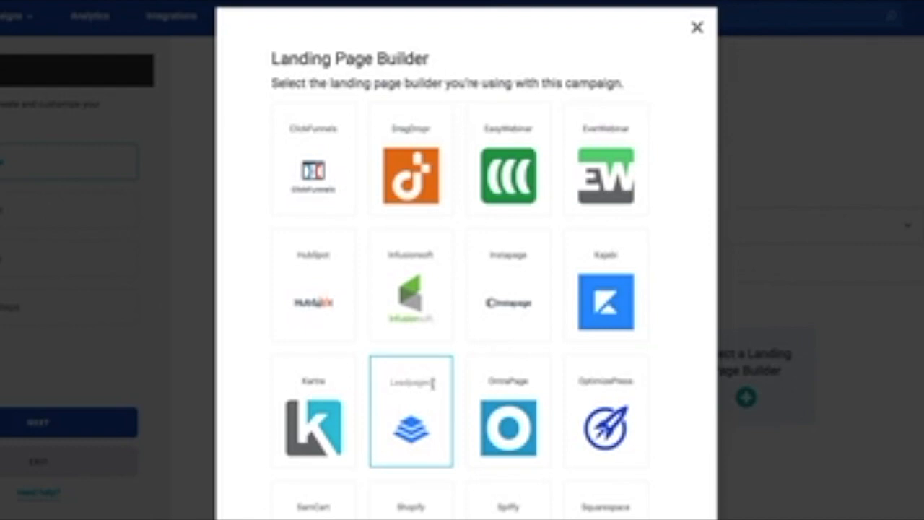
{"action": "left_click", "coordinate": [696, 27]}
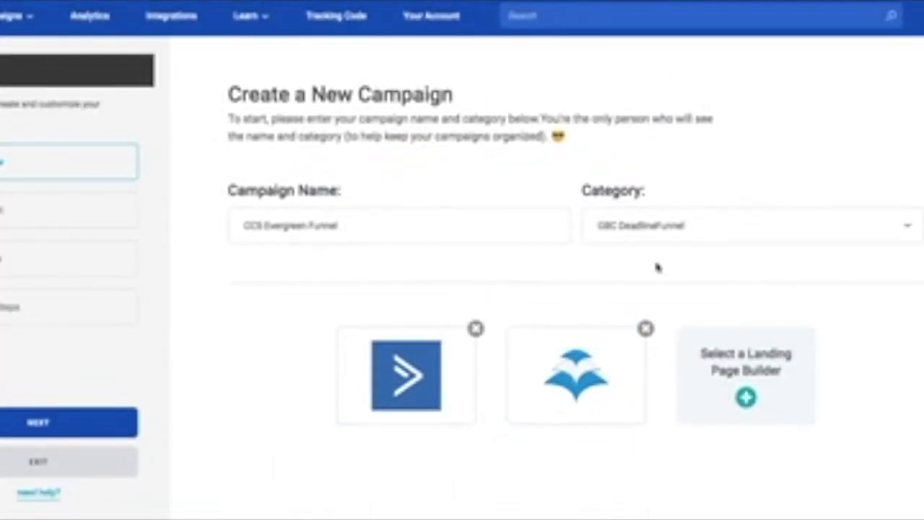
Continue to the campaign blueprints, review the available types, and select the Email sequence + special offer blueprint.
{"action": "left_click", "coordinate": [47, 425]}
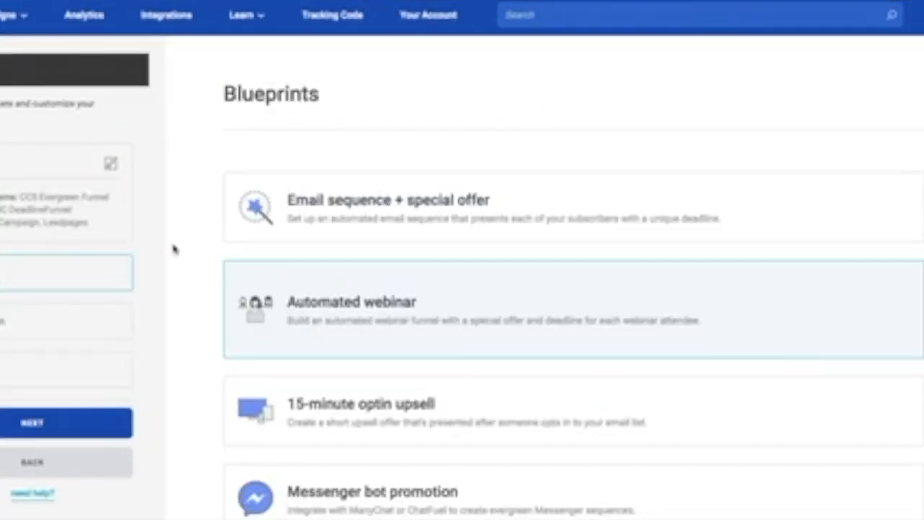
{"action": "scroll", "coordinate": [183, 252], "scroll_direction": "down", "scroll_amount": 5}
{"action": "scroll", "coordinate": [197, 261], "scroll_direction": "down", "scroll_amount": 2}
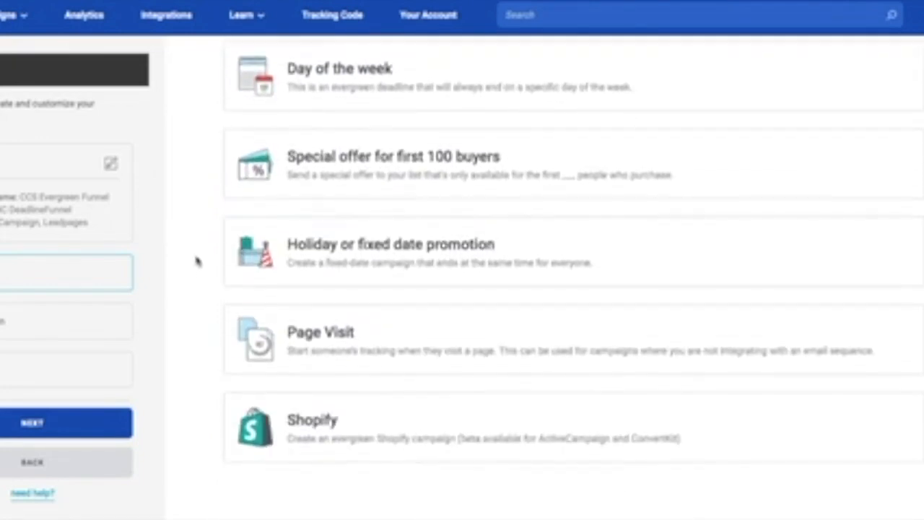
{"action": "scroll", "coordinate": [192, 349], "scroll_direction": "up", "scroll_amount": 1}
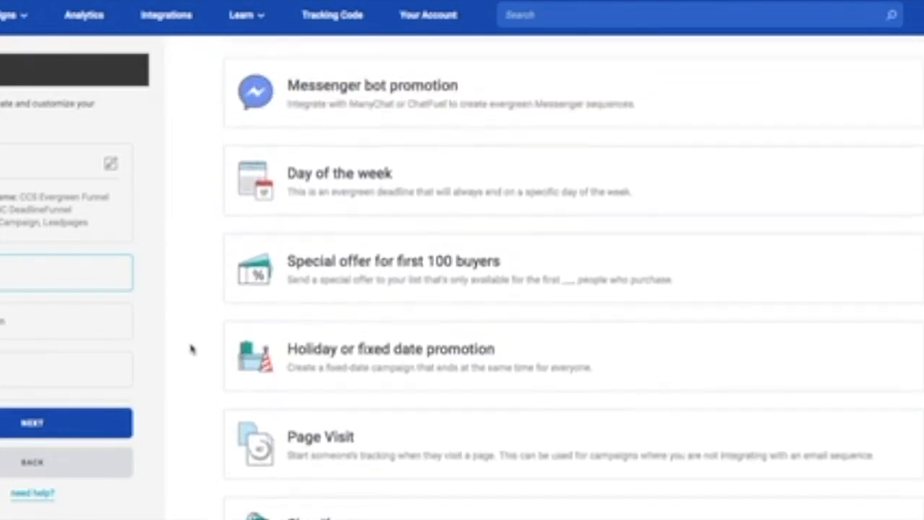
{"action": "scroll", "coordinate": [192, 343], "scroll_direction": "up", "scroll_amount": 4}
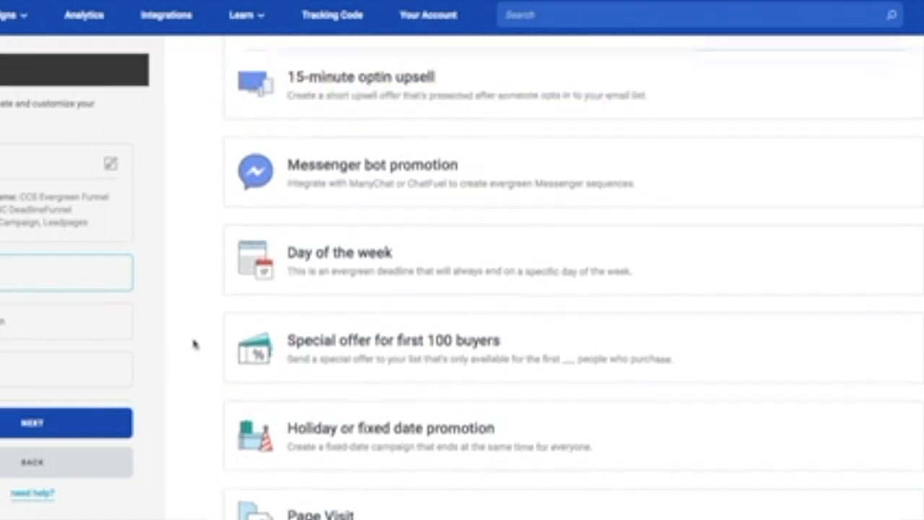
{"action": "scroll", "coordinate": [190, 338], "scroll_direction": "up", "scroll_amount": 1}
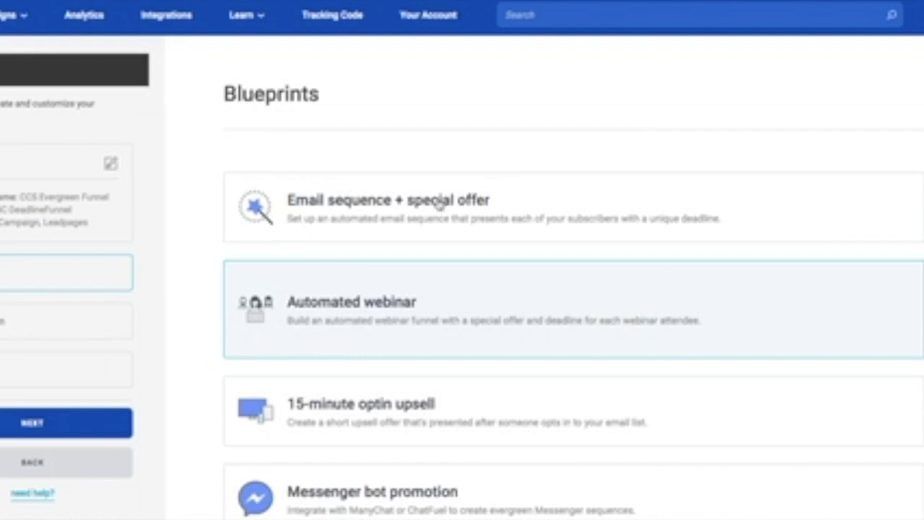
{"action": "left_click", "coordinate": [365, 200]}
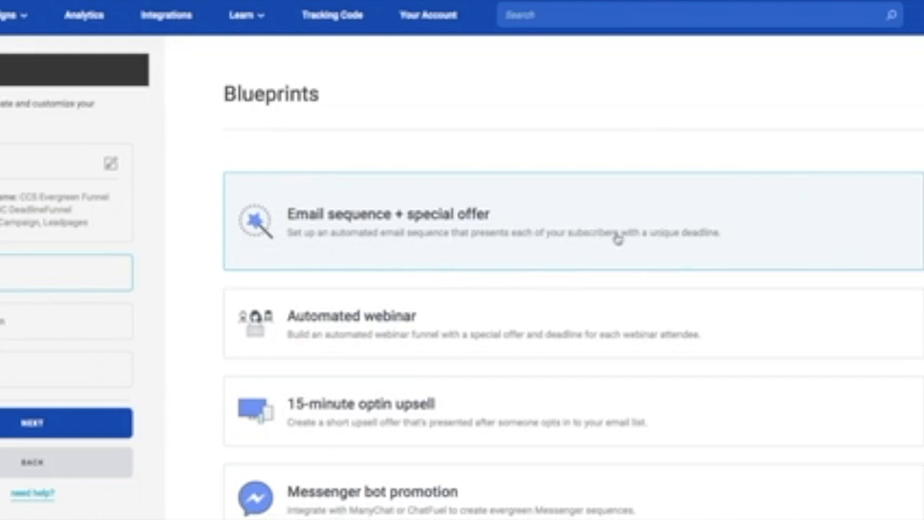
Choose the Automated webinar blueprint instead, continue to the ActiveCampaign integration, and review the question about the deadline custom field.
{"action": "left_click", "coordinate": [590, 351]}
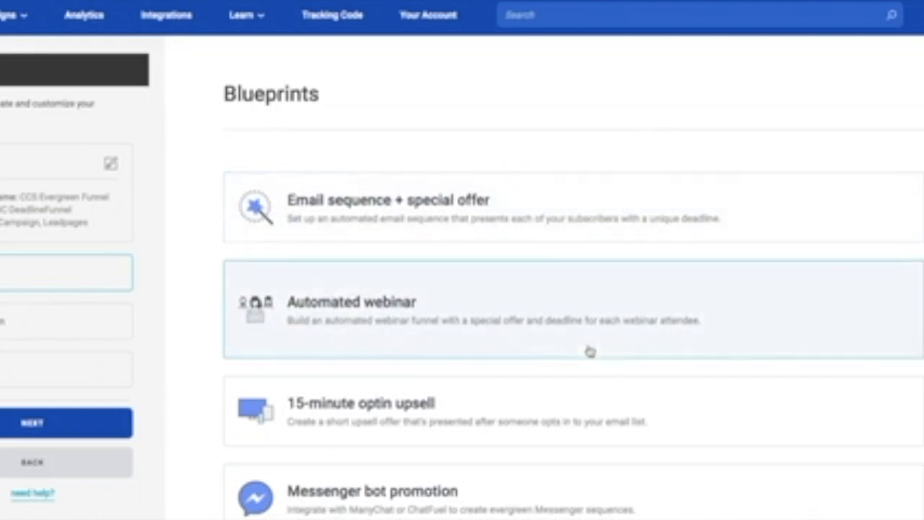
{"action": "left_click", "coordinate": [78, 424]}
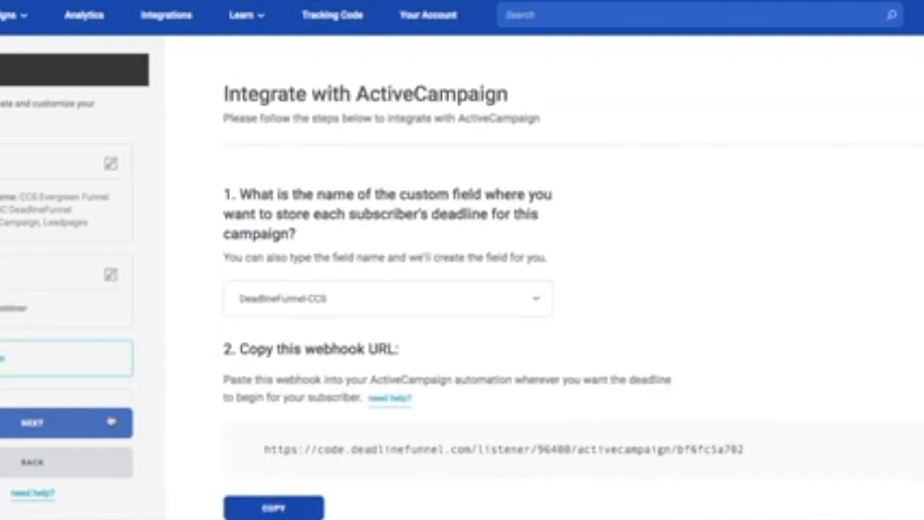
{"action": "left_click_drag", "start_coordinate": [231, 195], "coordinate": [306, 260]}
{"action": "left_click", "coordinate": [413, 254]}
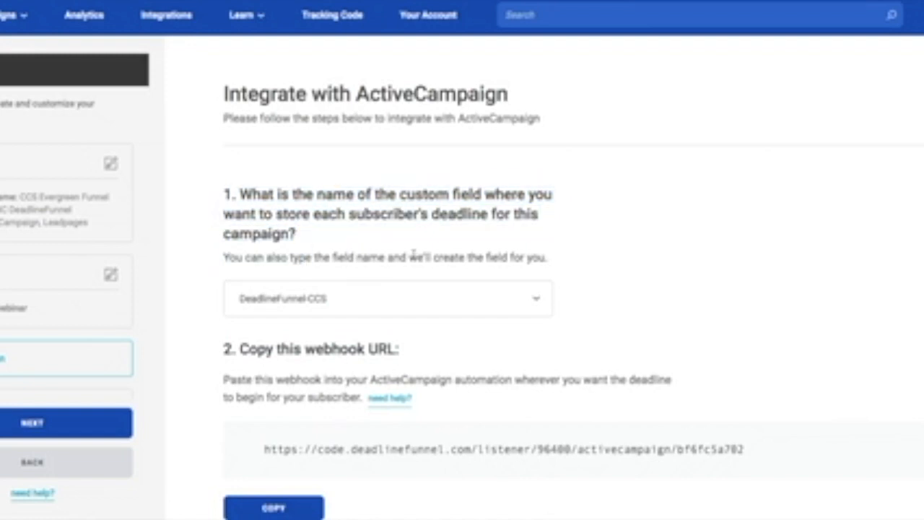
Look through the available custom fields and select DeadlineFunnel-CCS to store each subscriber's deadline.
{"action": "left_click", "coordinate": [522, 305]}
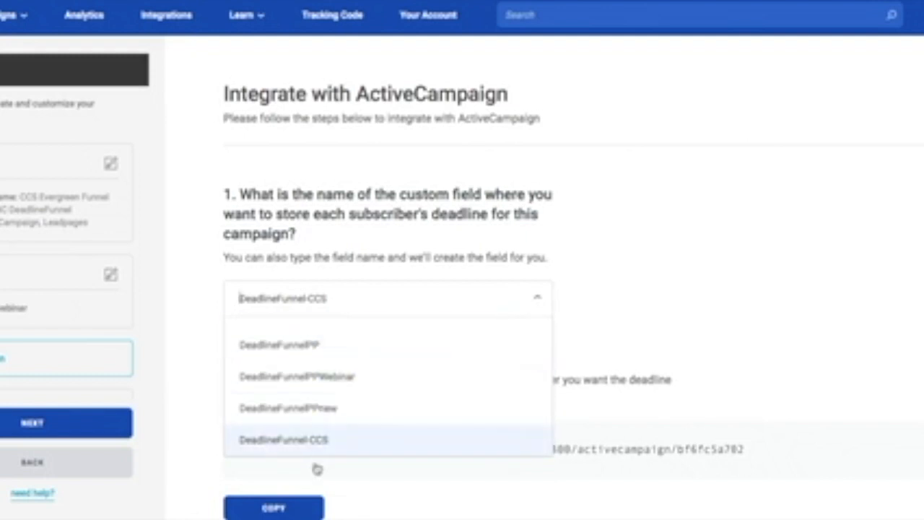
{"action": "scroll", "coordinate": [295, 435], "scroll_direction": "down", "scroll_amount": 3}
{"action": "scroll", "coordinate": [317, 419], "scroll_direction": "up", "scroll_amount": 3}
{"action": "scroll", "coordinate": [325, 375], "scroll_direction": "up", "scroll_amount": 3}
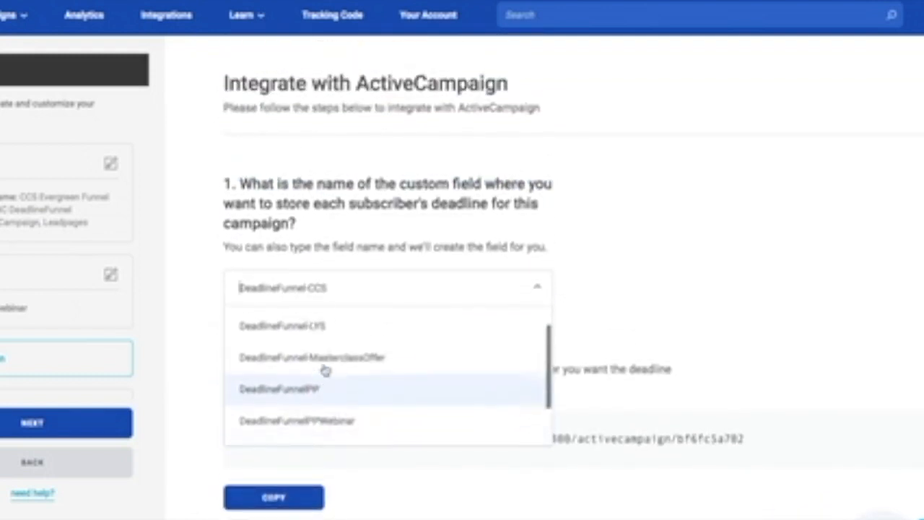
{"action": "scroll", "coordinate": [405, 353], "scroll_direction": "down", "scroll_amount": 4}
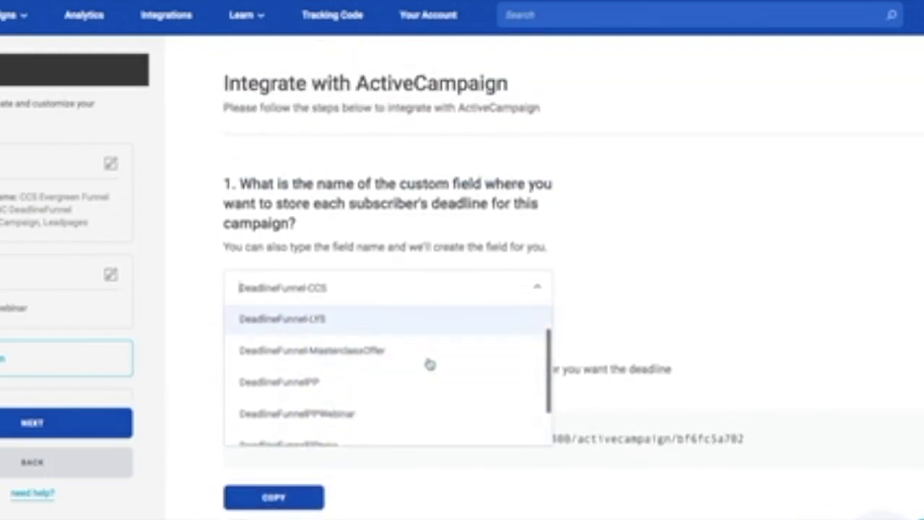
{"action": "scroll", "coordinate": [353, 426], "scroll_direction": "up", "scroll_amount": 1}
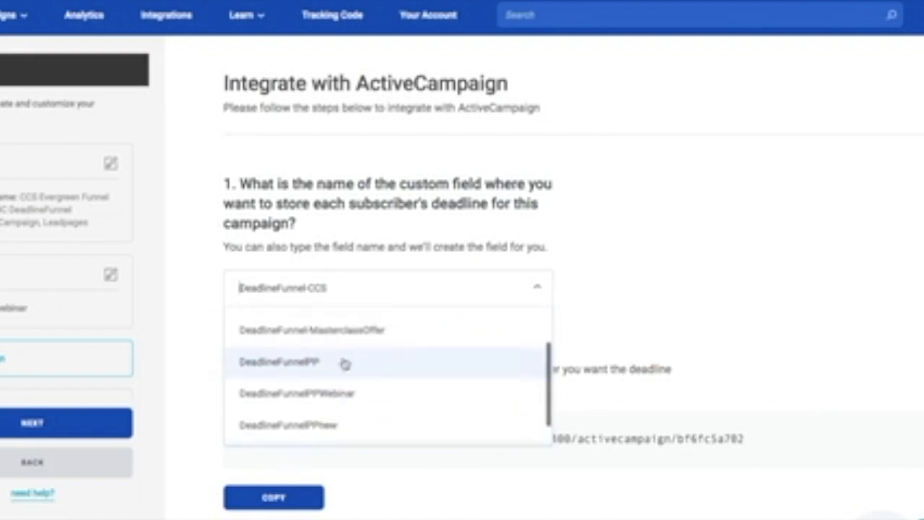
{"action": "scroll", "coordinate": [343, 415], "scroll_direction": "up", "scroll_amount": 2}
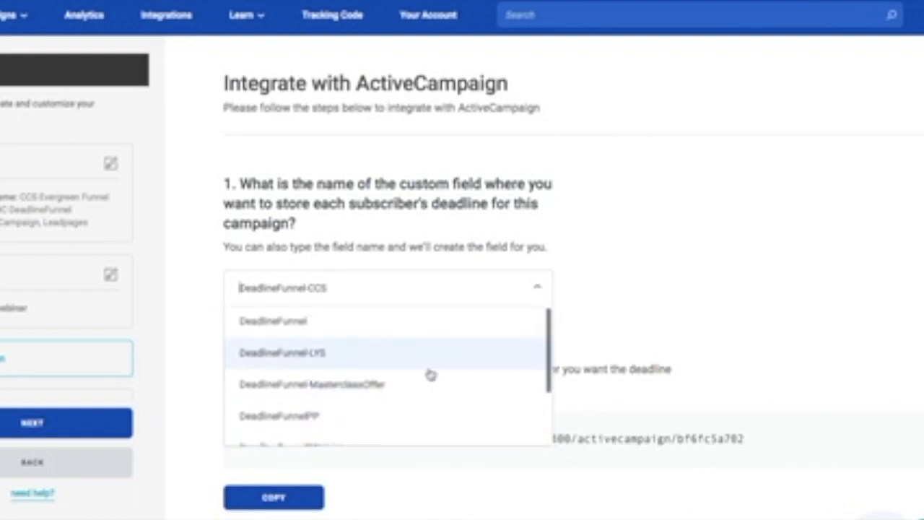
{"action": "scroll", "coordinate": [426, 376], "scroll_direction": "down", "scroll_amount": 3}
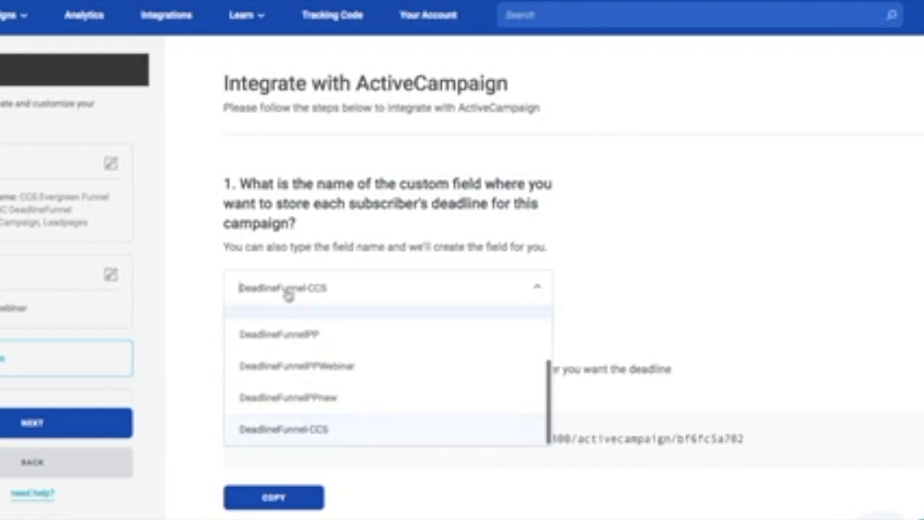
{"action": "left_click", "coordinate": [340, 431]}
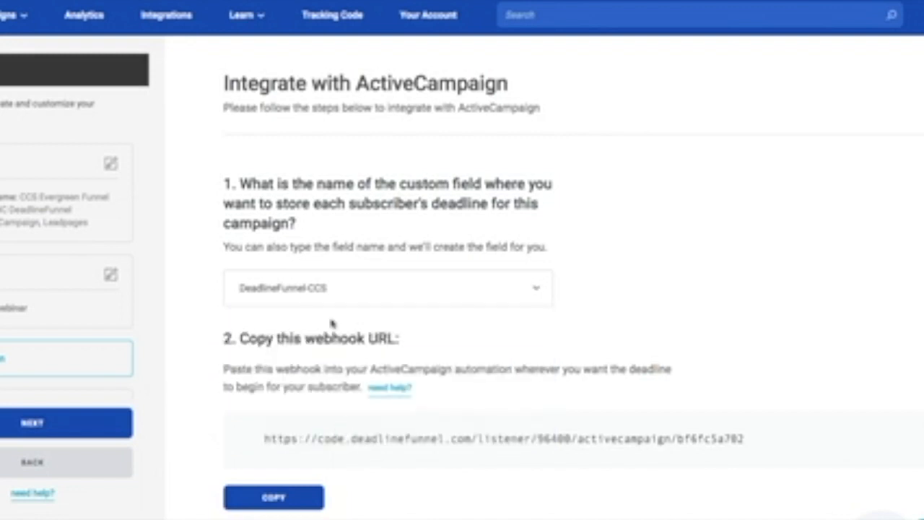
Read the instructions for placing the webhook in an ActiveCampaign automation, and copy the campaign's webhook URL.
{"action": "scroll", "coordinate": [587, 345], "scroll_direction": "down", "scroll_amount": 2}
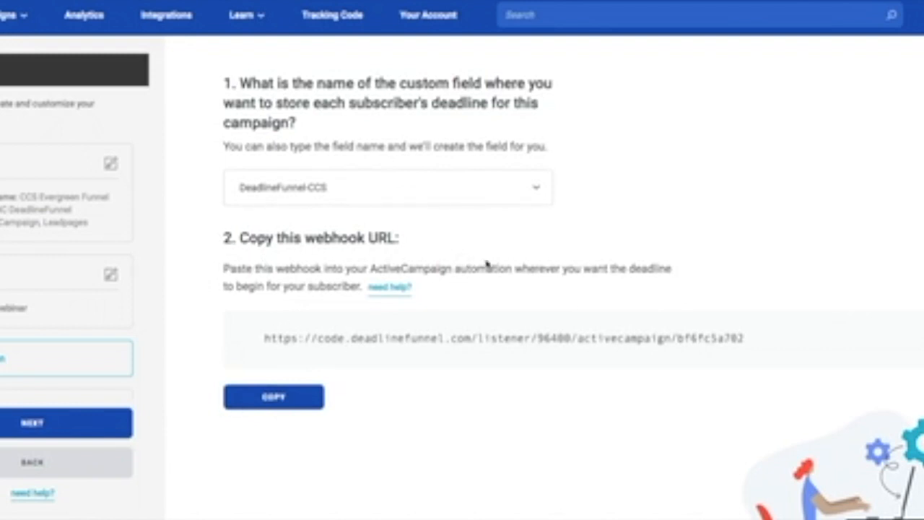
{"action": "left_click_drag", "start_coordinate": [223, 271], "coordinate": [448, 271]}
{"action": "left_click", "coordinate": [414, 269]}
{"action": "left_click_drag", "start_coordinate": [371, 268], "coordinate": [514, 270]}
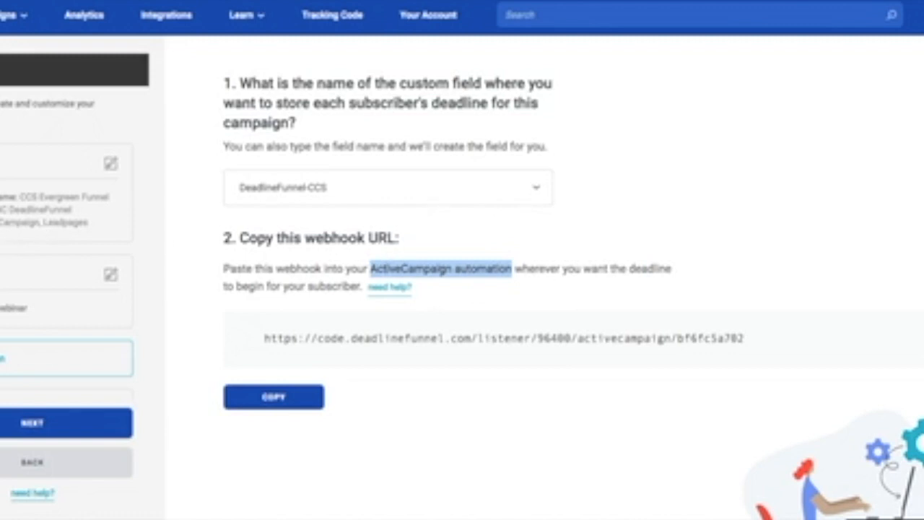
{"action": "left_click", "coordinate": [603, 270]}
{"action": "left_click_drag", "start_coordinate": [223, 269], "coordinate": [361, 286]}
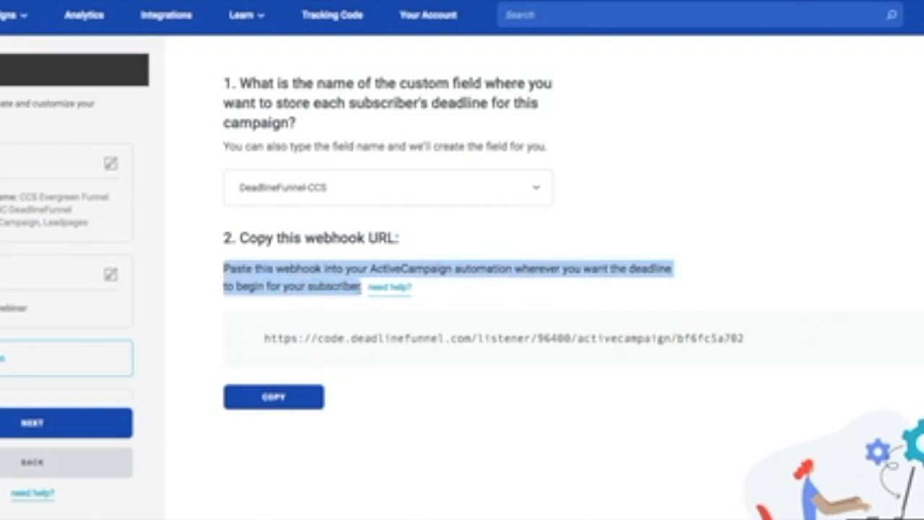
{"action": "left_click", "coordinate": [321, 286]}
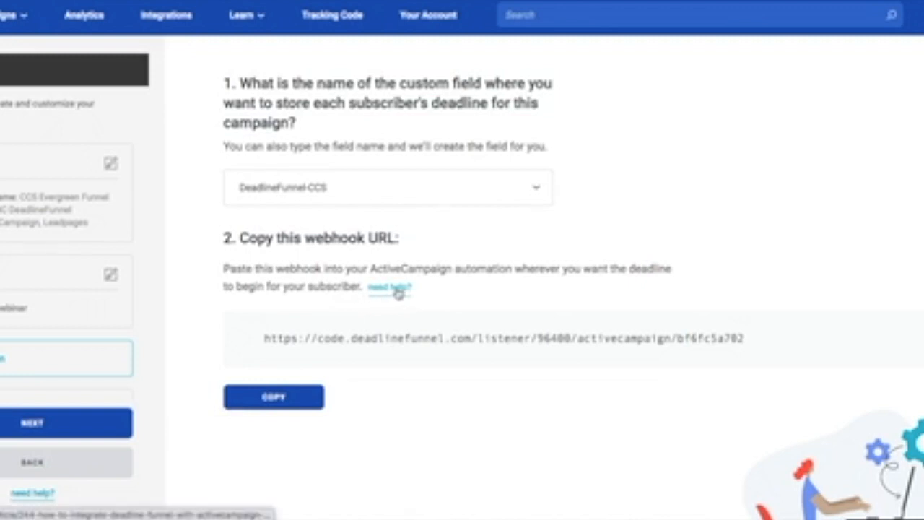
{"action": "scroll", "coordinate": [509, 293], "scroll_direction": "up", "scroll_amount": 3}
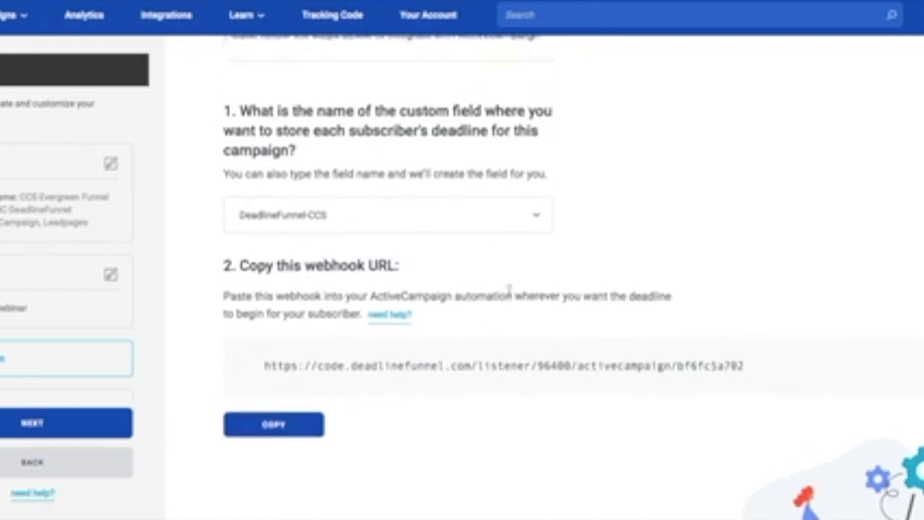
{"action": "scroll", "coordinate": [618, 293], "scroll_direction": "down", "scroll_amount": 3}
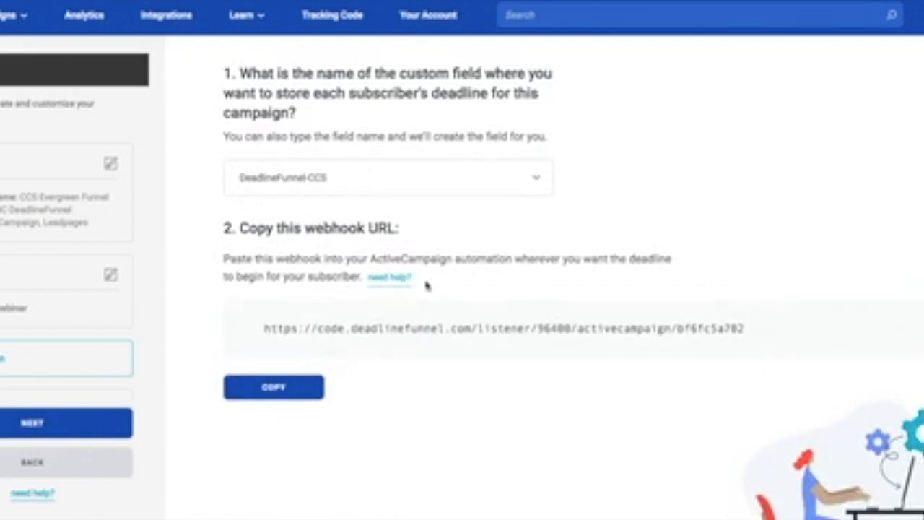
{"action": "scroll", "coordinate": [541, 289], "scroll_direction": "up", "scroll_amount": 1}
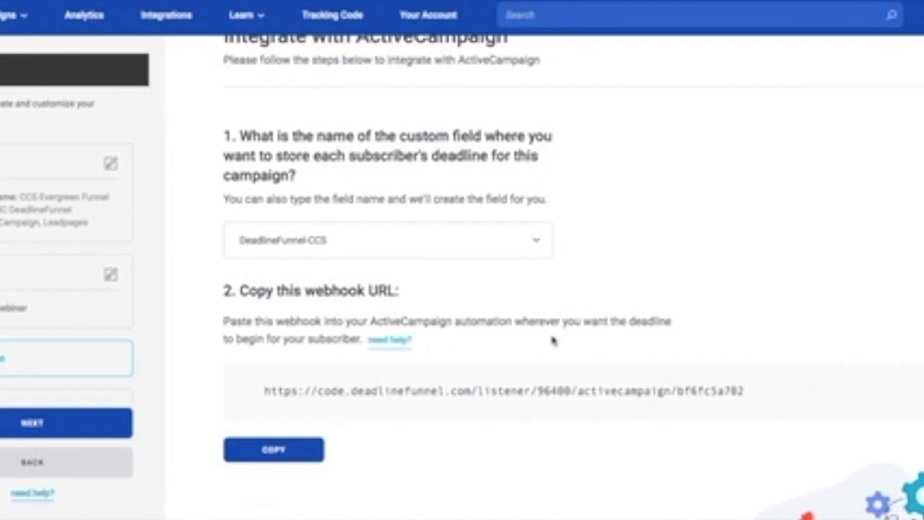
{"action": "scroll", "coordinate": [553, 340], "scroll_direction": "down", "scroll_amount": 1}
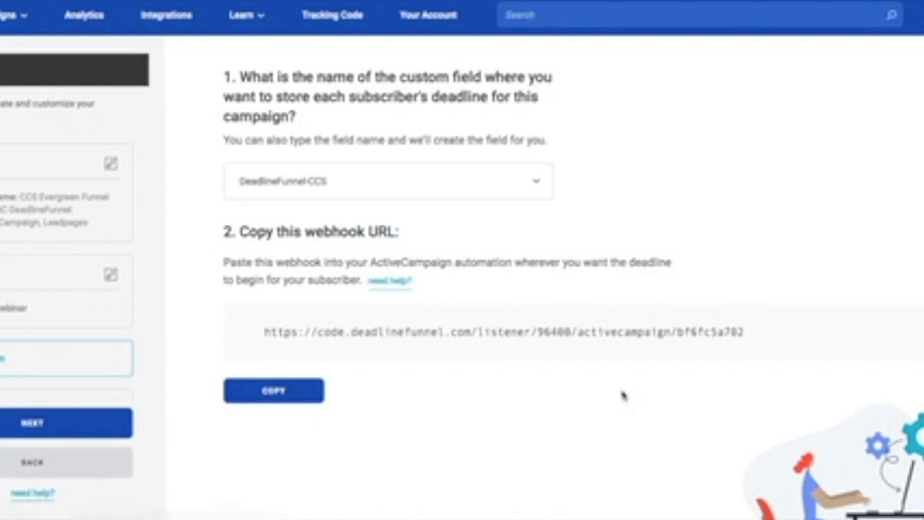
{"action": "left_click", "coordinate": [280, 392]}
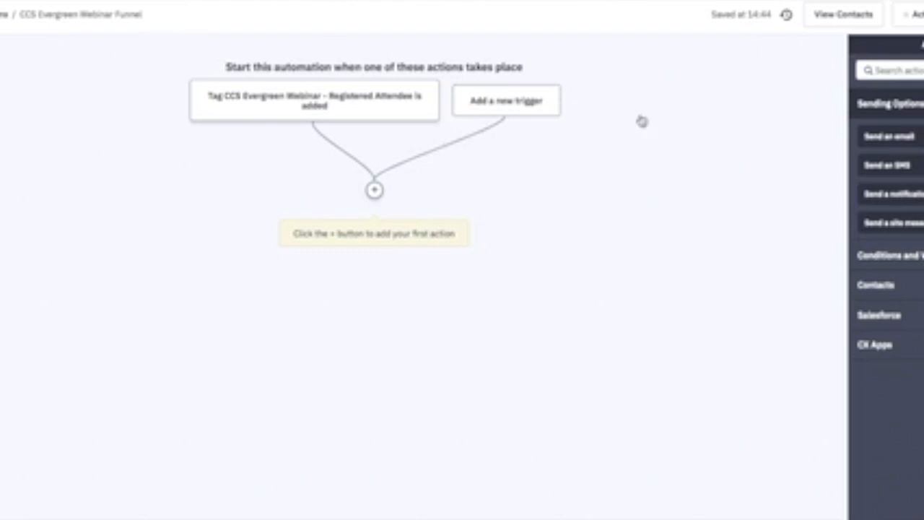
Switch to the CCS Evergreen Webinar Funnel automation in ActiveCampaign, review its trigger and the available Conditions and Workflow actions, and close the list.
{"action": "mouse_move", "coordinate": [215, 98]}
{"action": "left_click", "coordinate": [374, 191]}
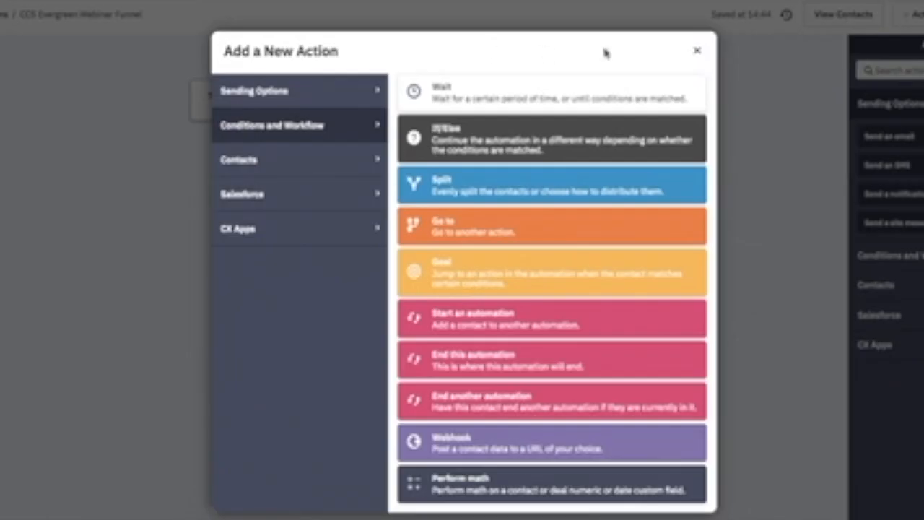
{"action": "left_click", "coordinate": [698, 52]}
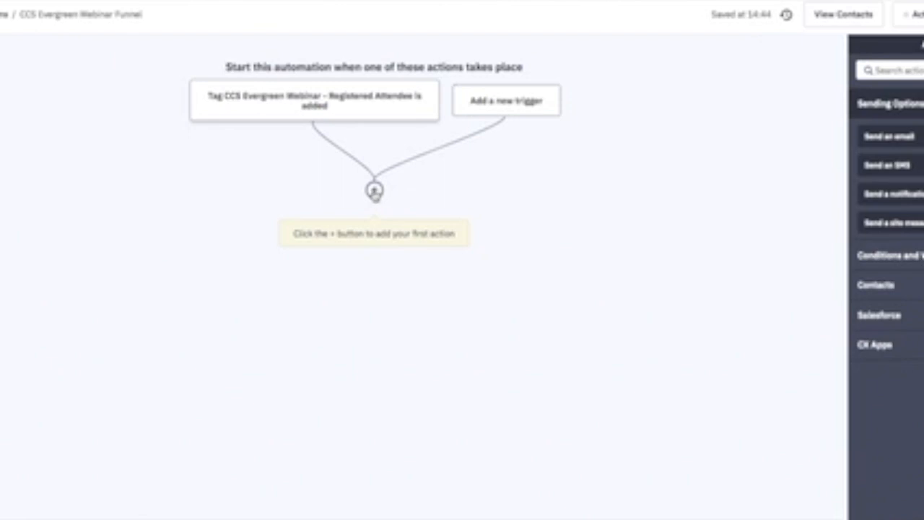
Add a Webhook action below the registered-attendee tag trigger, using the copied webhook URL as the address to post to, and save it.
{"action": "left_click", "coordinate": [374, 191]}
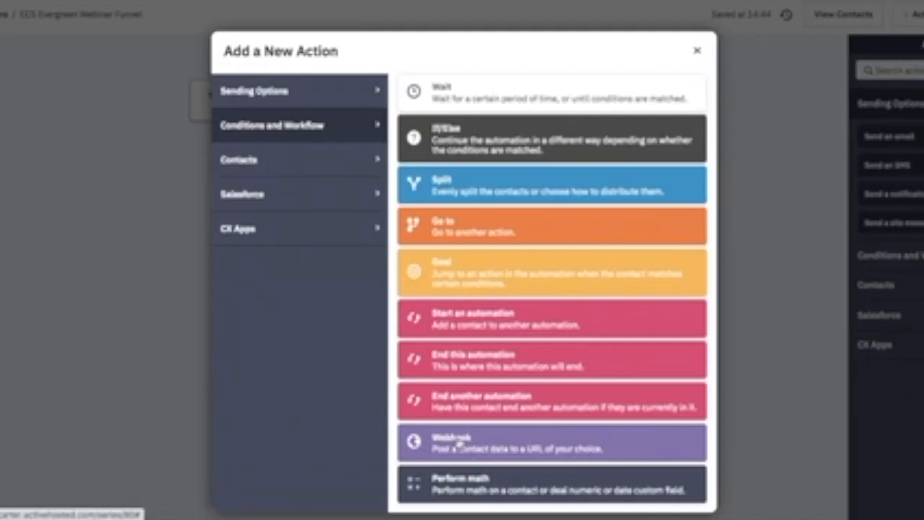
{"action": "left_click", "coordinate": [521, 449]}
{"action": "left_click_drag", "start_coordinate": [354, 167], "coordinate": [242, 167]}
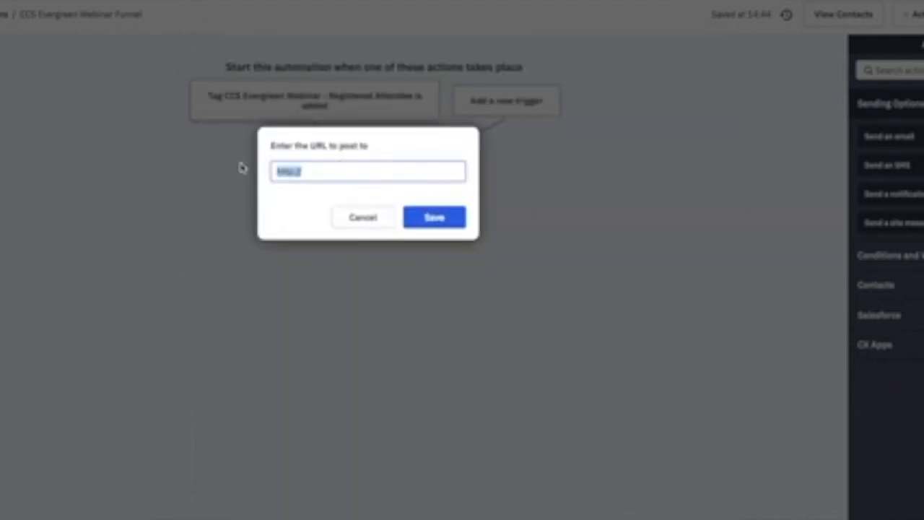
{"action": "key", "text": "ctrl+v"}
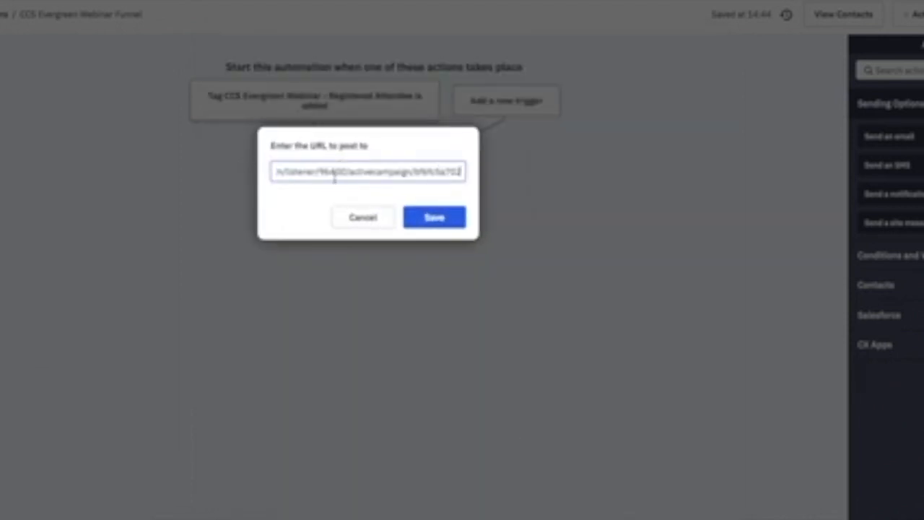
{"action": "left_click", "coordinate": [462, 223]}
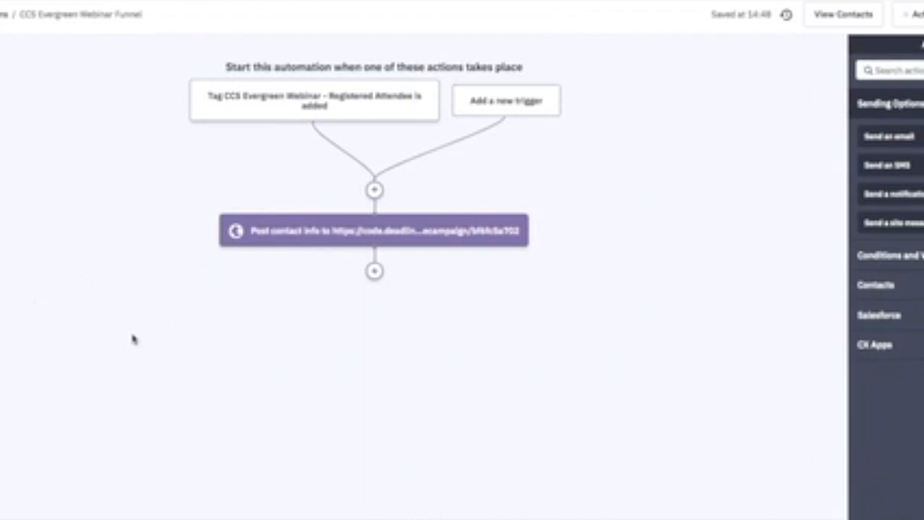
{"action": "mouse_move", "coordinate": [444, 233]}
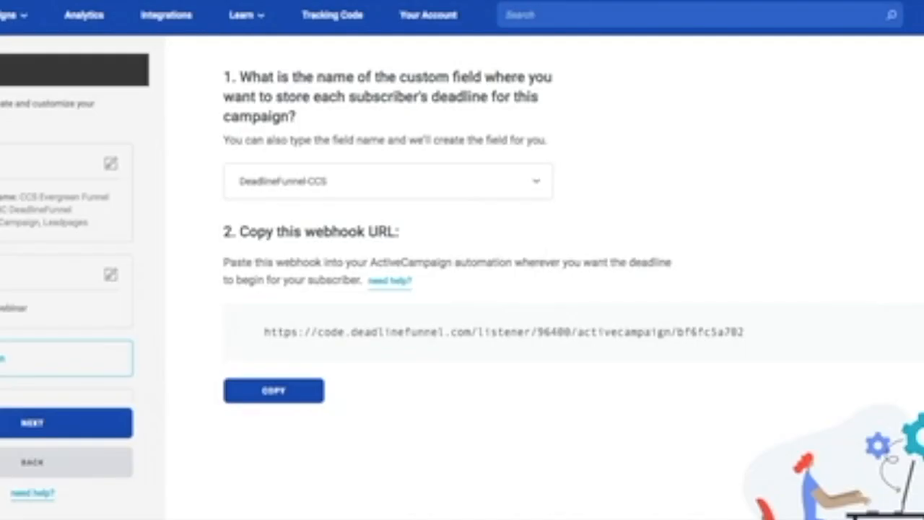
Switch back to Deadline Funnel, recheck the ActiveCampaign integration settings, and continue to the Deadline Length settings.
{"action": "scroll", "coordinate": [293, 211], "scroll_direction": "down", "scroll_amount": 2}
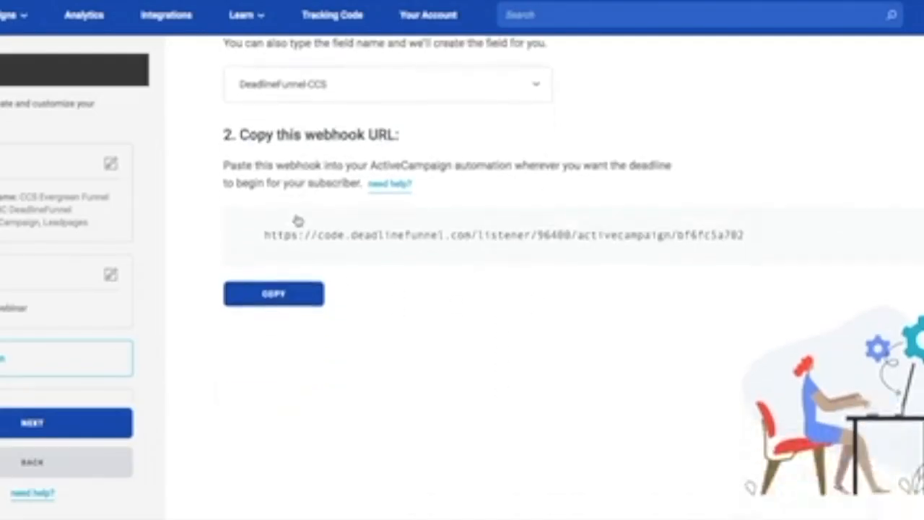
{"action": "scroll", "coordinate": [296, 217], "scroll_direction": "up", "scroll_amount": 3}
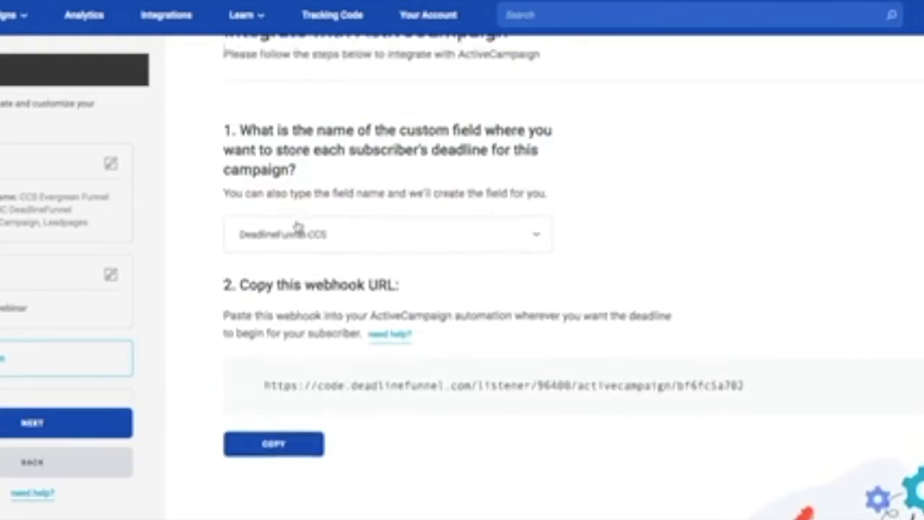
{"action": "left_click", "coordinate": [43, 430]}
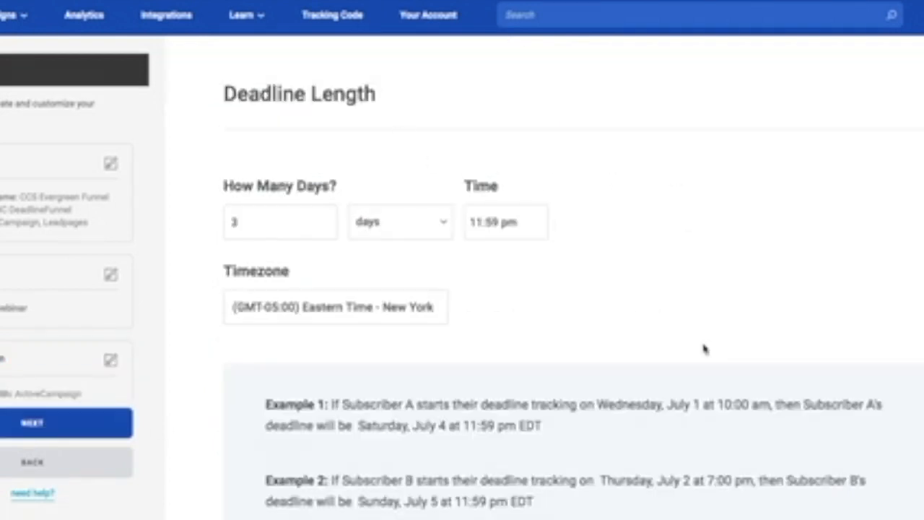
Review the deadline length settings and examples, and set the number of days to 5.
{"action": "scroll", "coordinate": [704, 346], "scroll_direction": "down", "scroll_amount": 1}
{"action": "scroll", "coordinate": [703, 349], "scroll_direction": "up", "scroll_amount": 1}
{"action": "scroll", "coordinate": [456, 430], "scroll_direction": "down", "scroll_amount": 1}
{"action": "scroll", "coordinate": [455, 431], "scroll_direction": "up", "scroll_amount": 1}
{"action": "type", "text": "5"}
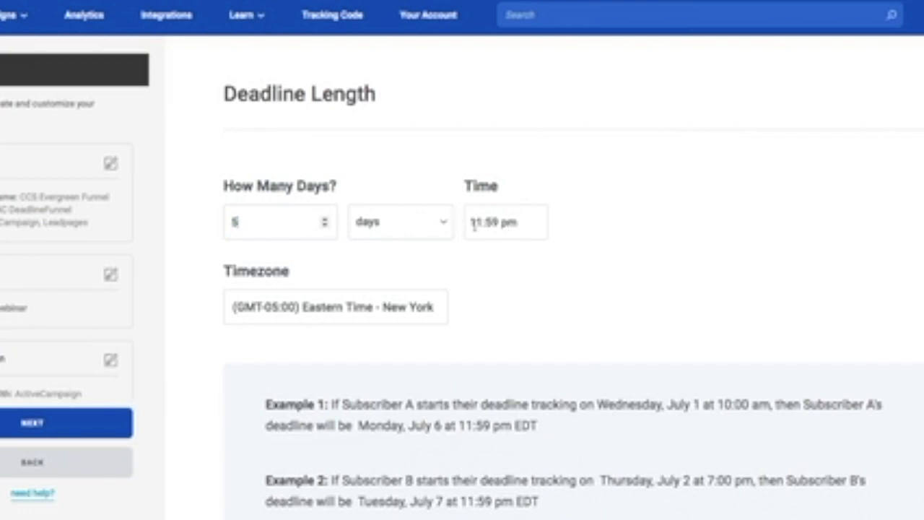
Check the deadline's end time, look at the timezone choices without picking another, and review the subscriber deadline examples.
{"action": "left_click_drag", "start_coordinate": [500, 225], "coordinate": [526, 221]}
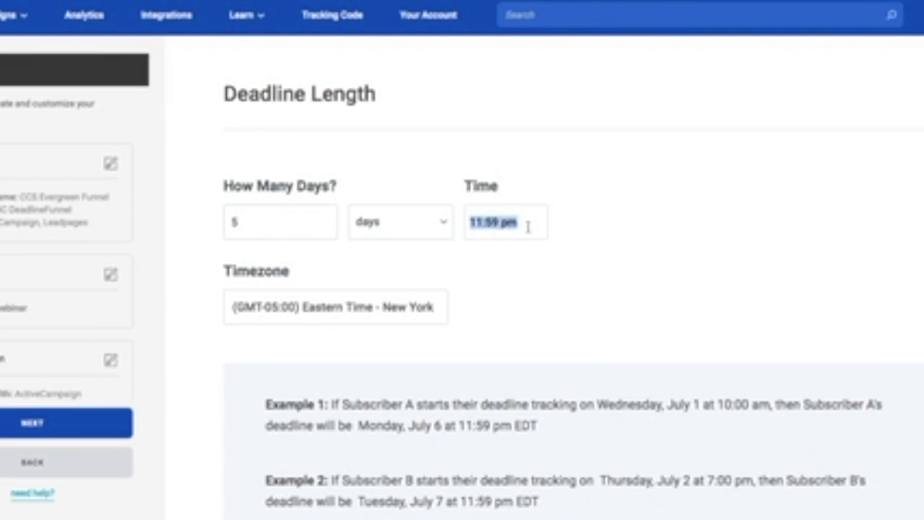
{"action": "left_click", "coordinate": [608, 146]}
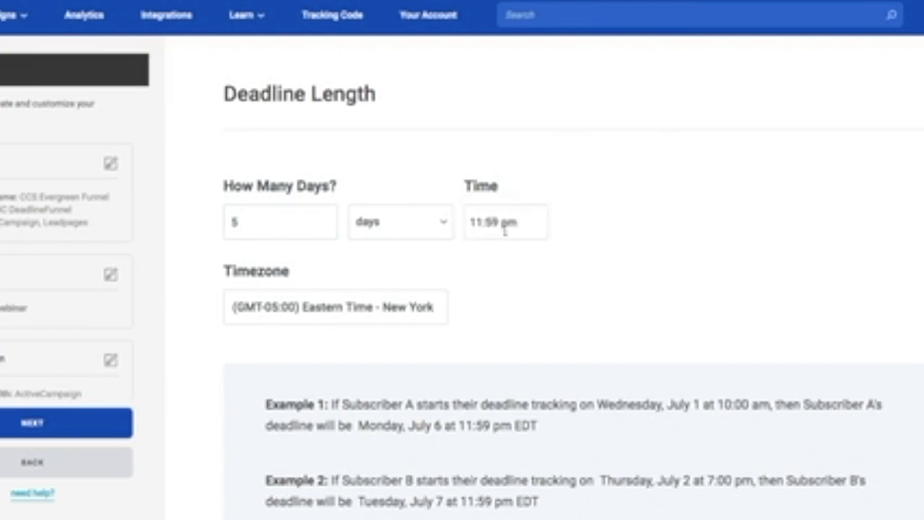
{"action": "left_click", "coordinate": [380, 306]}
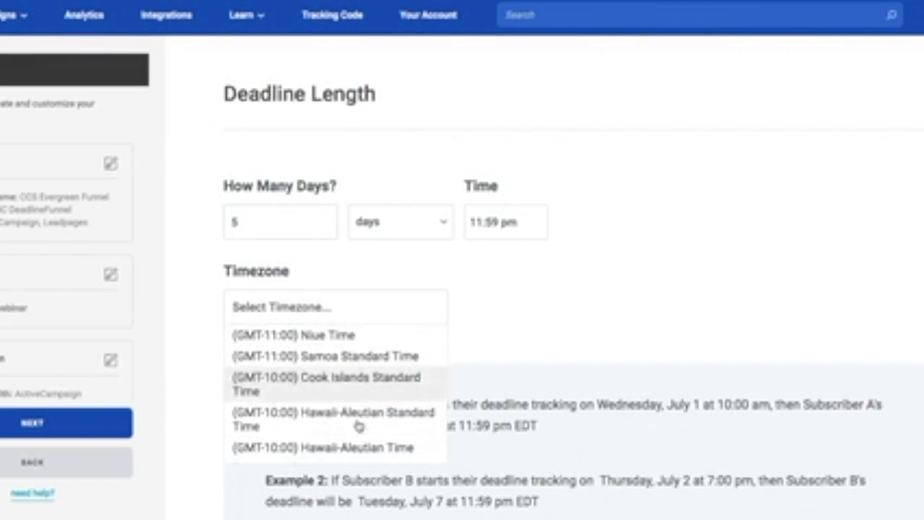
{"action": "left_click", "coordinate": [480, 307]}
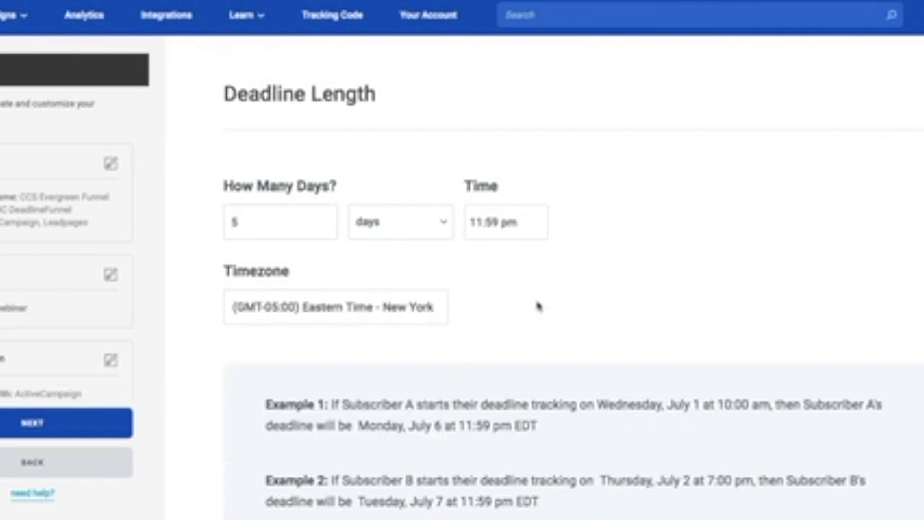
{"action": "scroll", "coordinate": [618, 311], "scroll_direction": "down", "scroll_amount": 1}
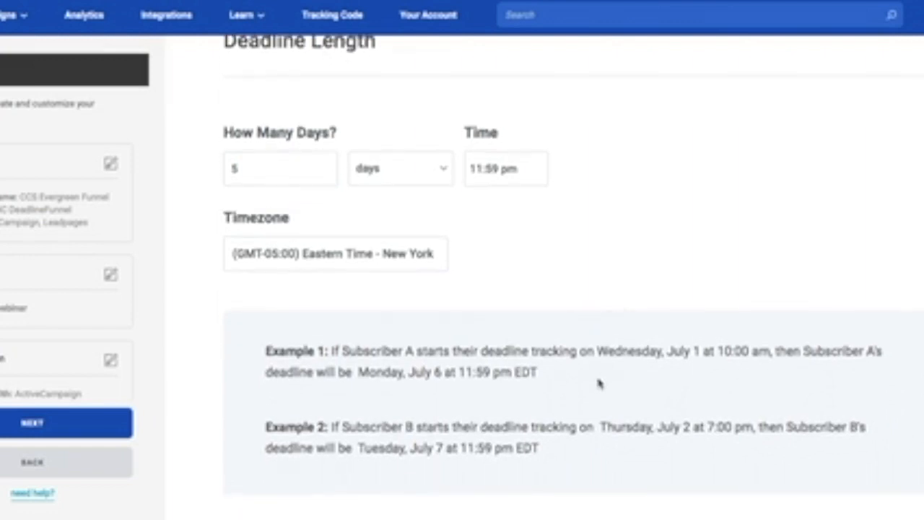
Read through both subscriber examples, checking each tracking start date against its resulting deadline date.
{"action": "scroll", "coordinate": [597, 381], "scroll_direction": "down", "scroll_amount": 1}
{"action": "scroll", "coordinate": [596, 372], "scroll_direction": "up", "scroll_amount": 1}
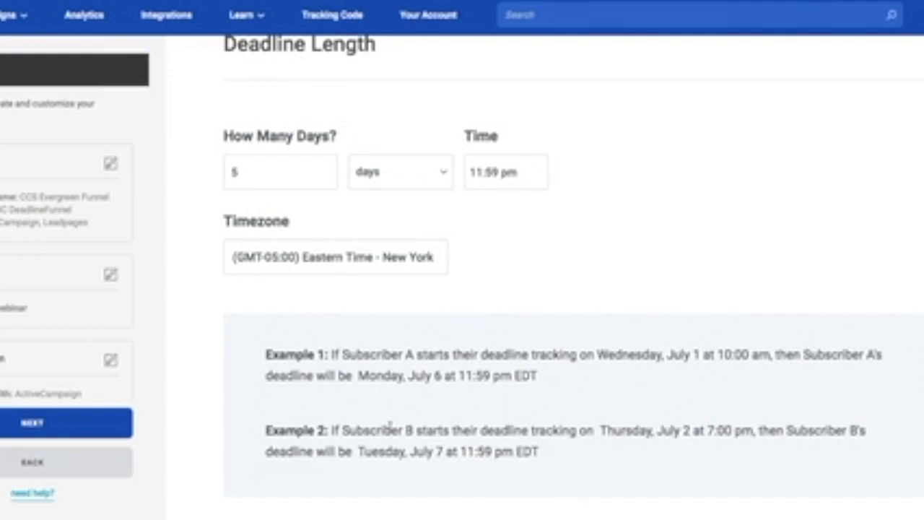
{"action": "scroll", "coordinate": [576, 361], "scroll_direction": "down", "scroll_amount": 1}
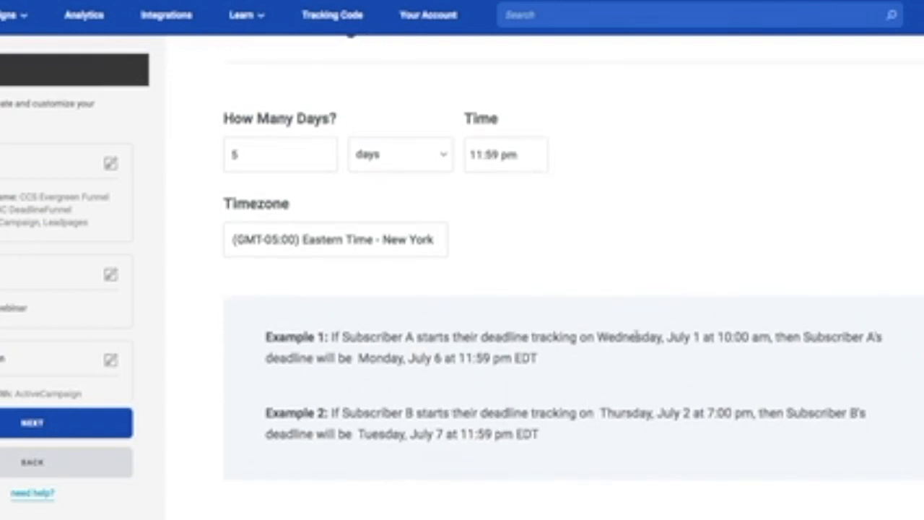
{"action": "left_click_drag", "start_coordinate": [595, 336], "coordinate": [706, 340]}
{"action": "left_click_drag", "start_coordinate": [361, 359], "coordinate": [447, 359]}
{"action": "left_click_drag", "start_coordinate": [600, 413], "coordinate": [717, 416]}
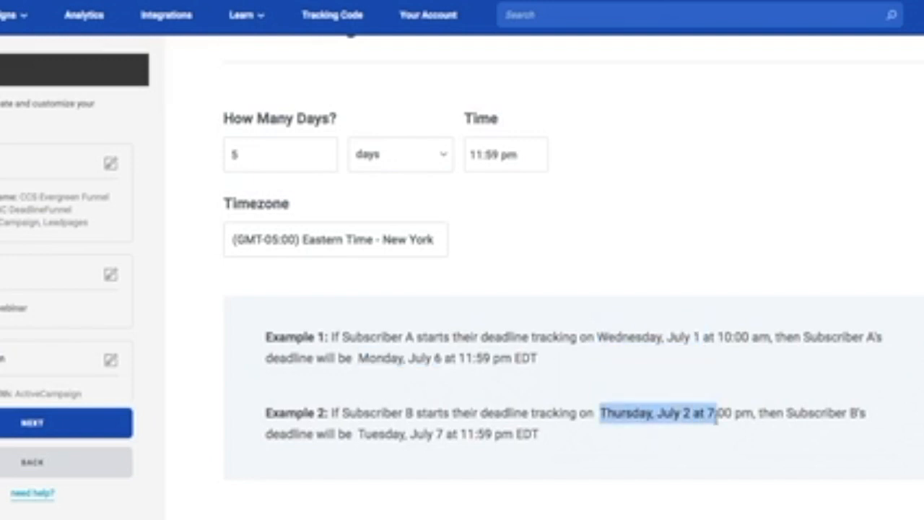
{"action": "left_click_drag", "start_coordinate": [351, 433], "coordinate": [467, 434]}
{"action": "left_click", "coordinate": [537, 438]}
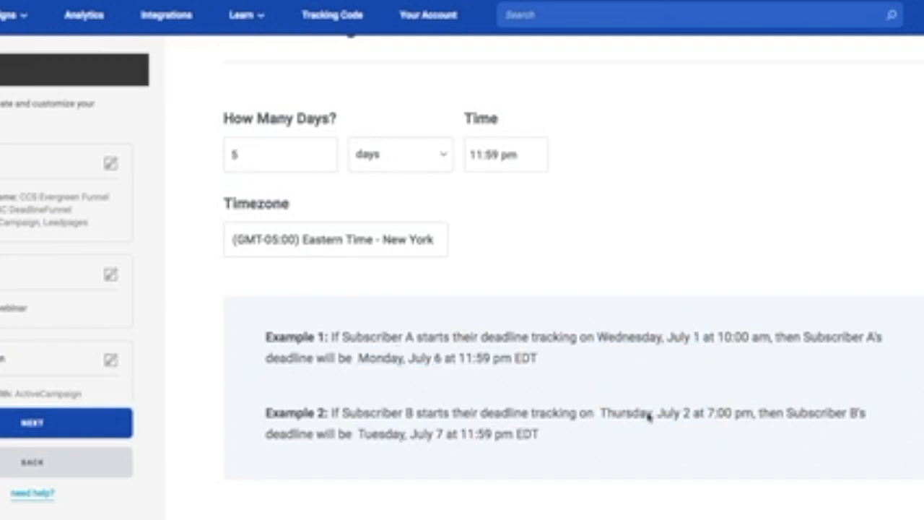
{"action": "scroll", "coordinate": [632, 447], "scroll_direction": "up", "scroll_amount": 1}
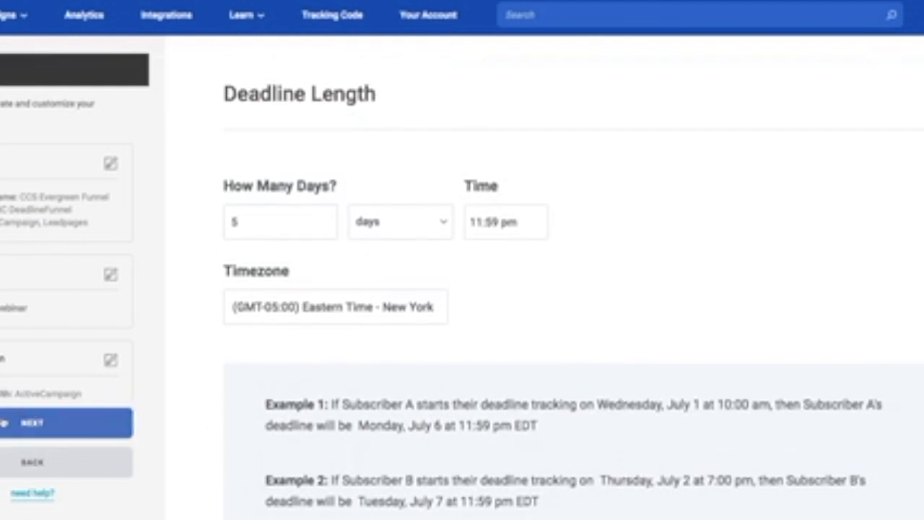
Continue to the Pages settings and read the explanation of what a page does before and after the deadline.
{"action": "left_click", "coordinate": [40, 430]}
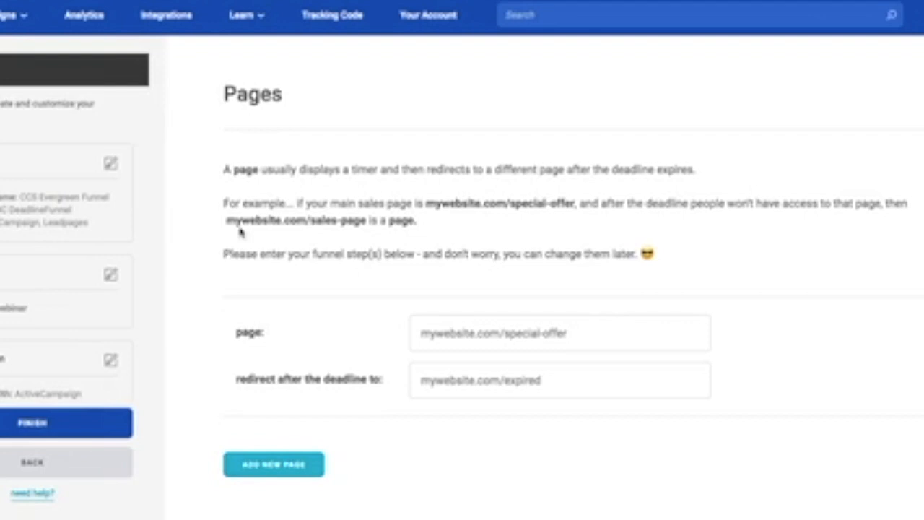
{"action": "left_click_drag", "start_coordinate": [224, 169], "coordinate": [475, 170]}
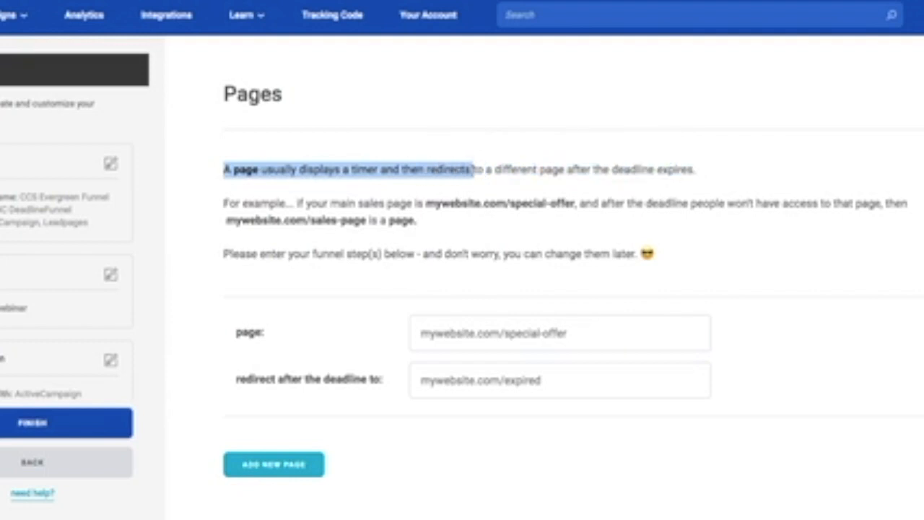
{"action": "left_click", "coordinate": [495, 172]}
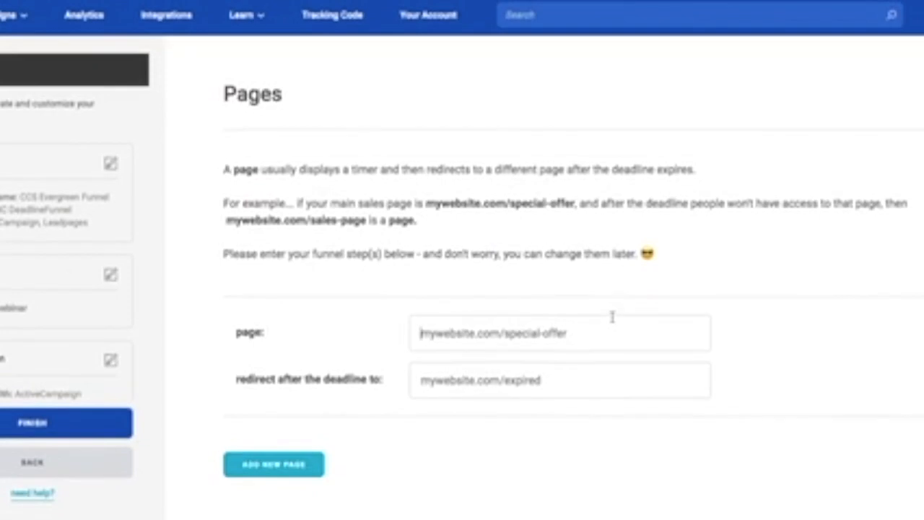
Enter the owner's website address ending in /ccs-test as the page, and the one ending in /ccs-waitlist as the redirect after the deadline.
{"action": "left_click", "coordinate": [613, 318]}
{"action": "type", "text": "w"}
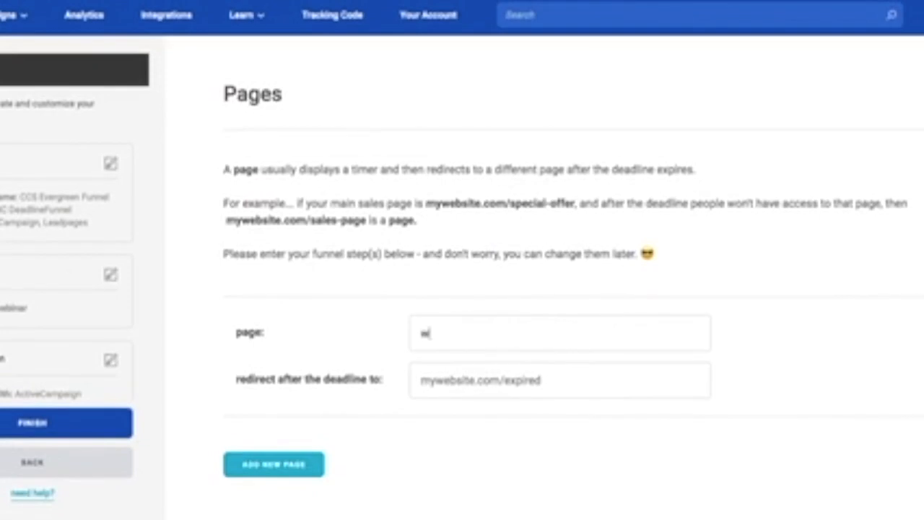
{"action": "type", "text": "ww.gemmabonham"}
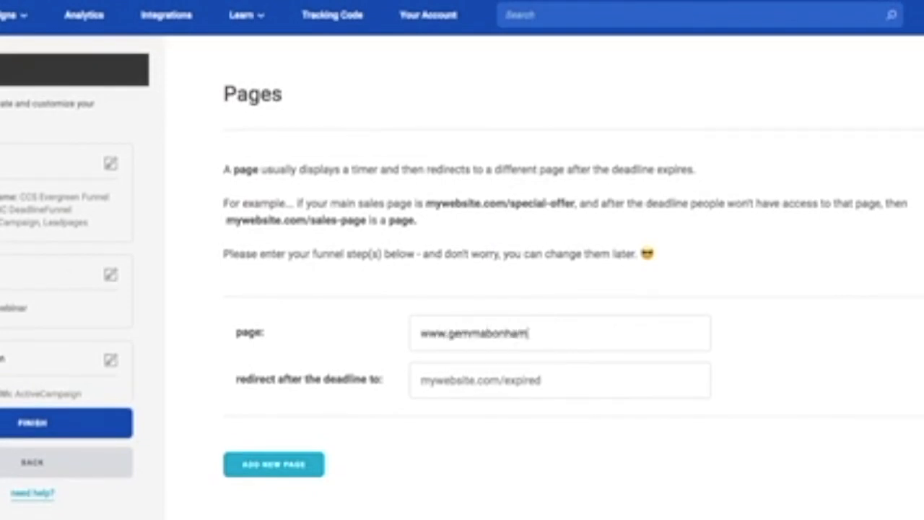
{"action": "type", "text": "carter.com/c"}
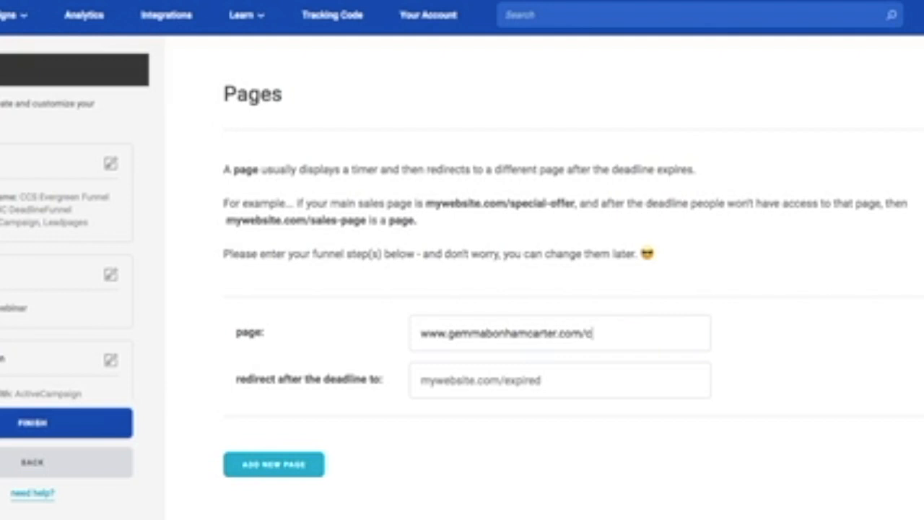
{"action": "type", "text": "cs-testwww"}
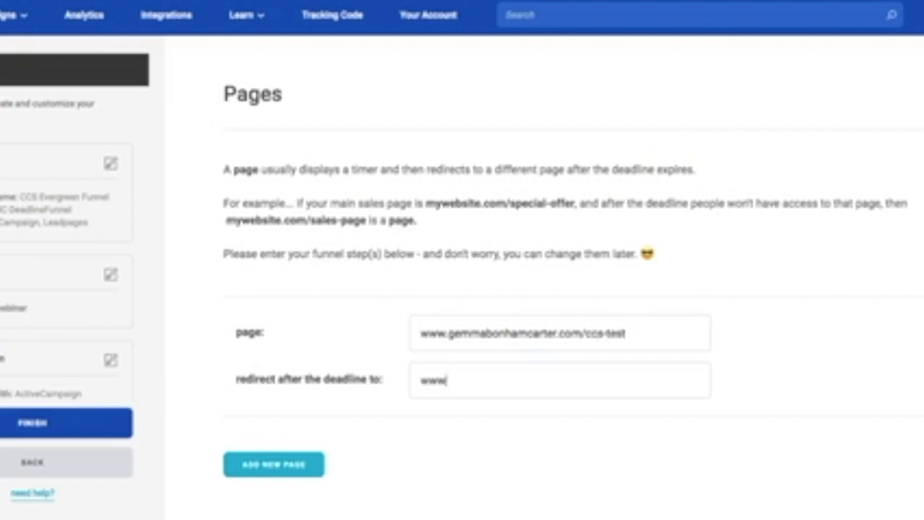
{"action": "type", "text": ".gemmabonhamcarter.c"}
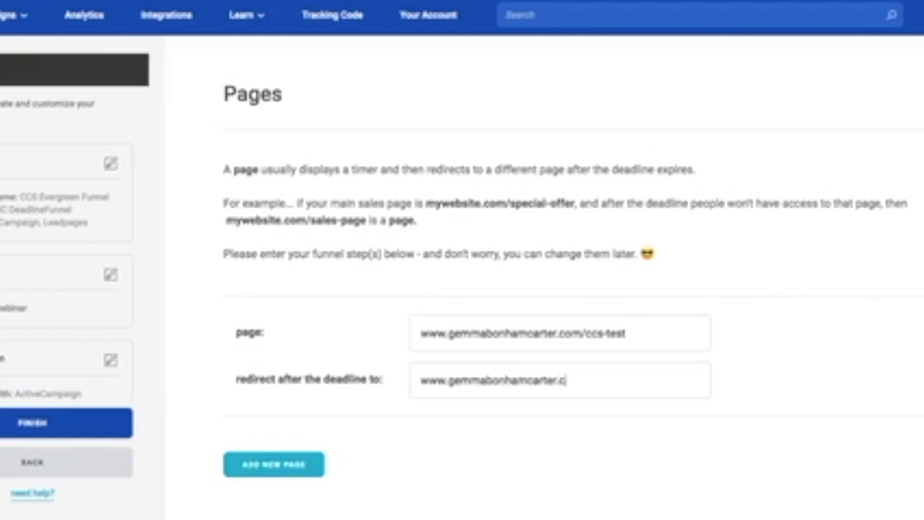
{"action": "type", "text": "om/ccs-waitlist"}
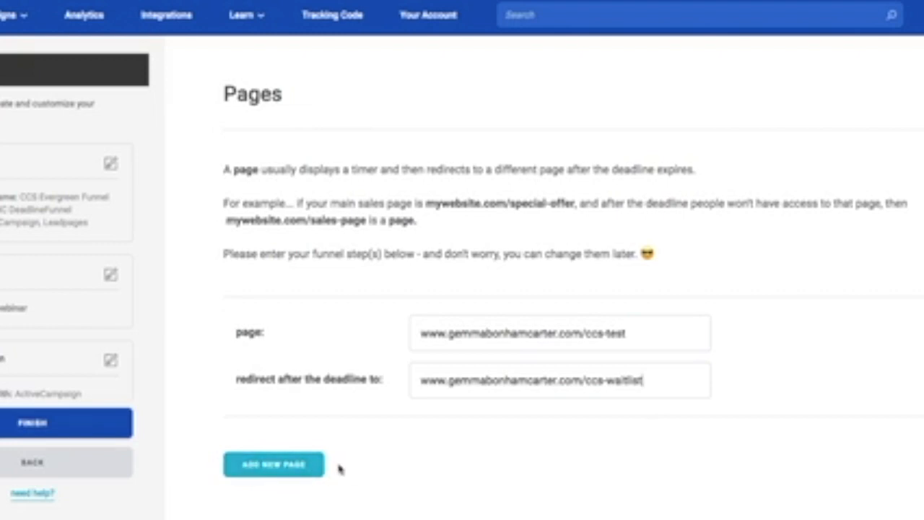
Add a second blank page entry with its own redirect, and remove it again.
{"action": "left_click", "coordinate": [274, 466]}
{"action": "scroll", "coordinate": [288, 468], "scroll_direction": "down", "scroll_amount": 2}
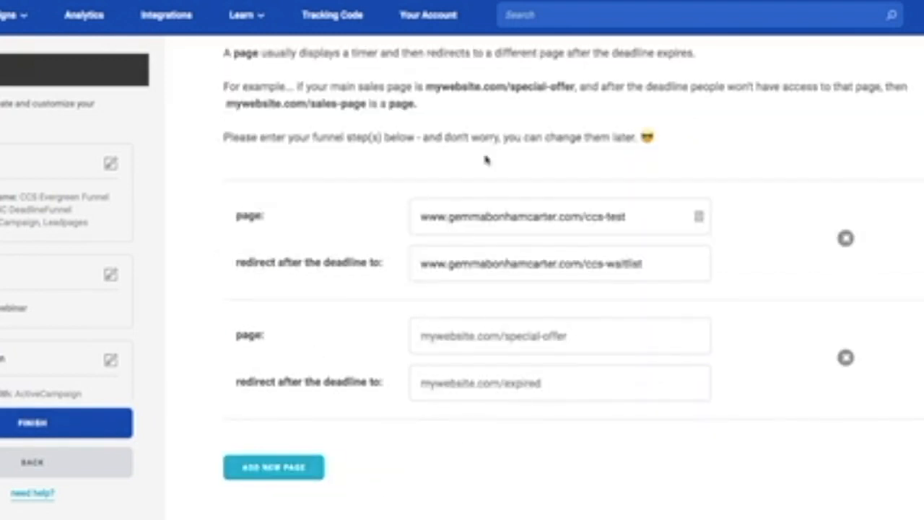
{"action": "left_click", "coordinate": [846, 357]}
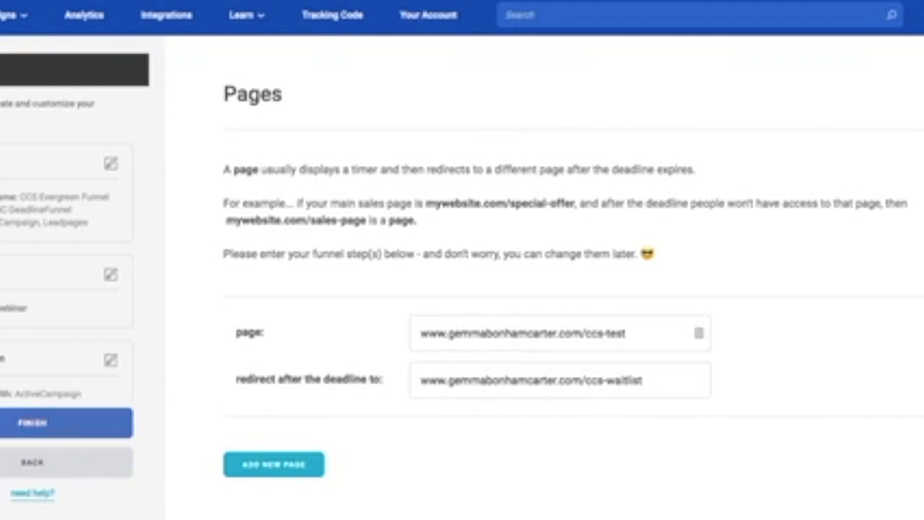
Finish the campaign setup and look over the blueprint, platforms and resources in its Quick Start Guide.
{"action": "left_click", "coordinate": [52, 431]}
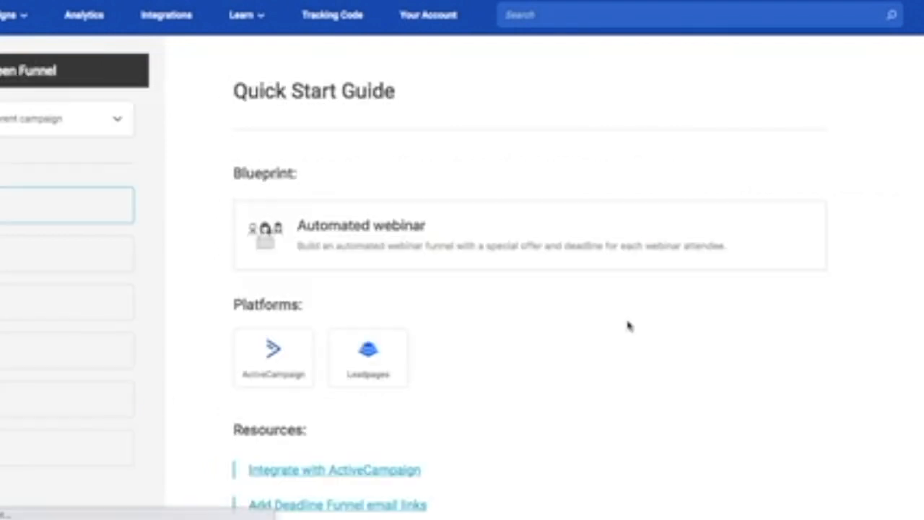
{"action": "scroll", "coordinate": [629, 325], "scroll_direction": "down", "scroll_amount": 3}
{"action": "scroll", "coordinate": [628, 327], "scroll_direction": "down", "scroll_amount": 4}
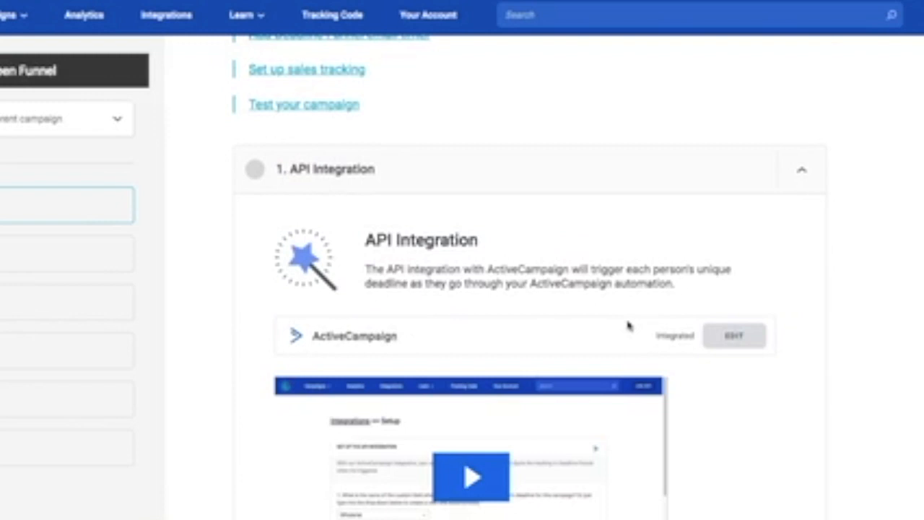
{"action": "scroll", "coordinate": [907, 299], "scroll_direction": "down", "scroll_amount": 3}
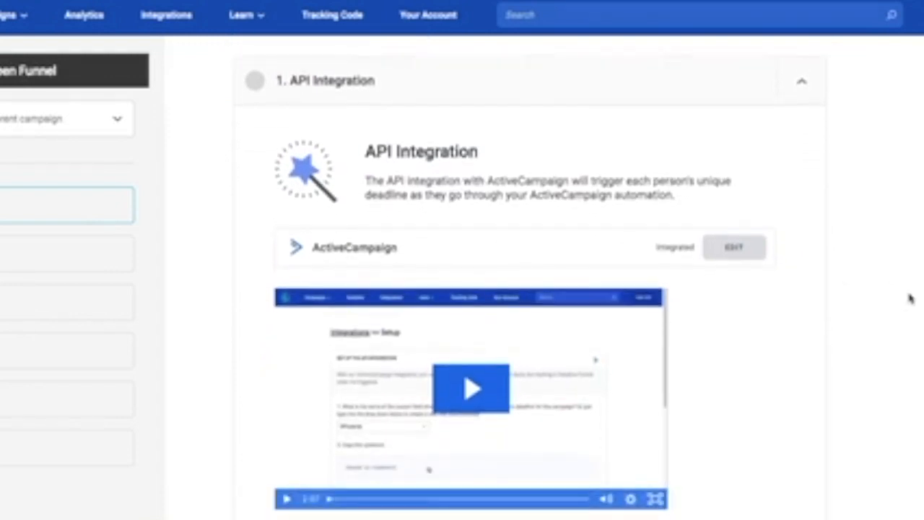
{"action": "scroll", "coordinate": [909, 299], "scroll_direction": "up", "scroll_amount": 10}
{"action": "scroll", "coordinate": [854, 337], "scroll_direction": "up", "scroll_amount": 2}
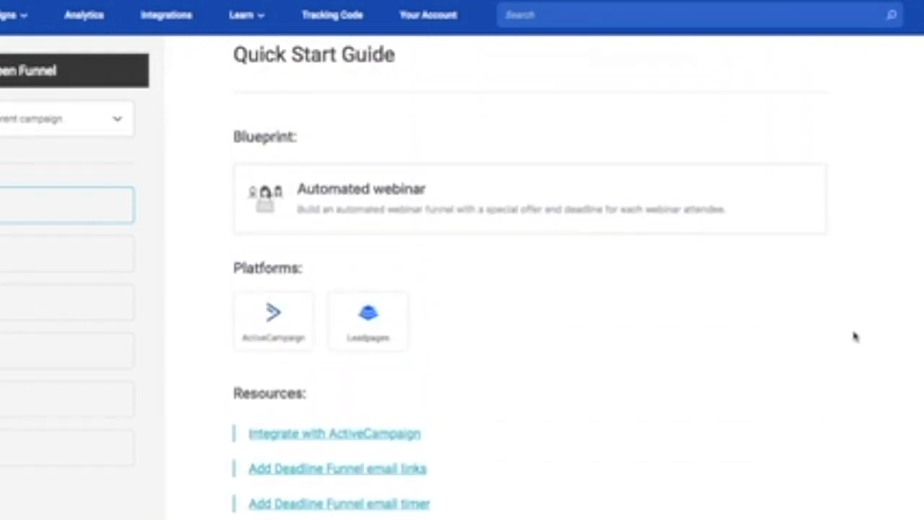
{"action": "scroll", "coordinate": [854, 337], "scroll_direction": "up", "scroll_amount": 1}
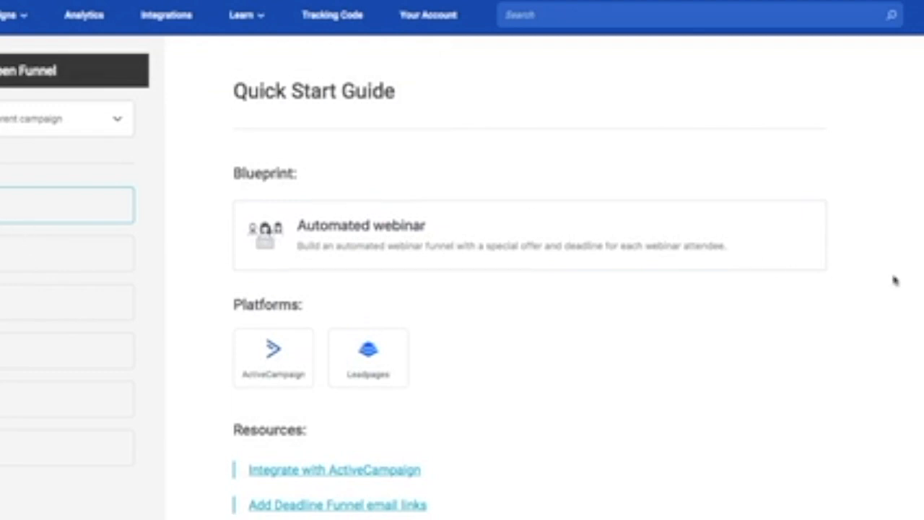
Review the API Integration section of the guide, and play then pause its ActiveCampaign tutorial video.
{"action": "scroll", "coordinate": [906, 263], "scroll_direction": "down", "scroll_amount": 4}
{"action": "scroll", "coordinate": [490, 208], "scroll_direction": "down", "scroll_amount": 5}
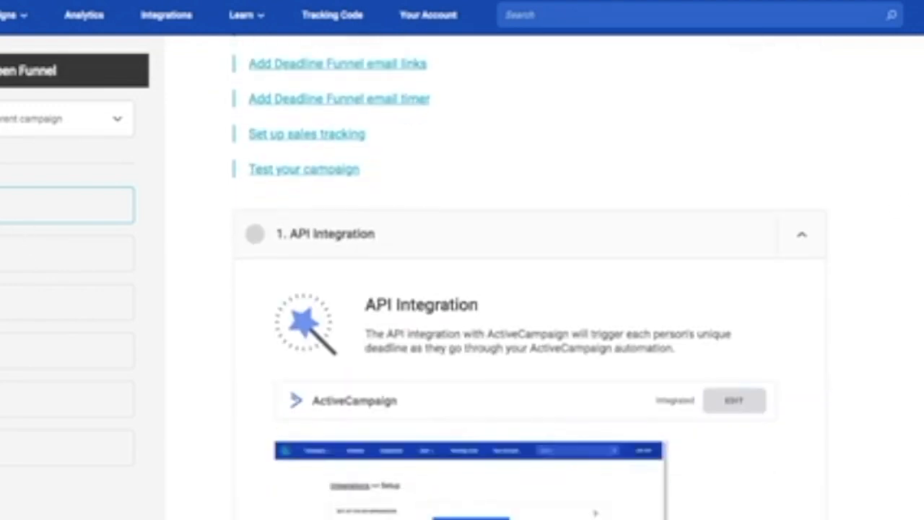
{"action": "scroll", "coordinate": [346, 229], "scroll_direction": "down", "scroll_amount": 1}
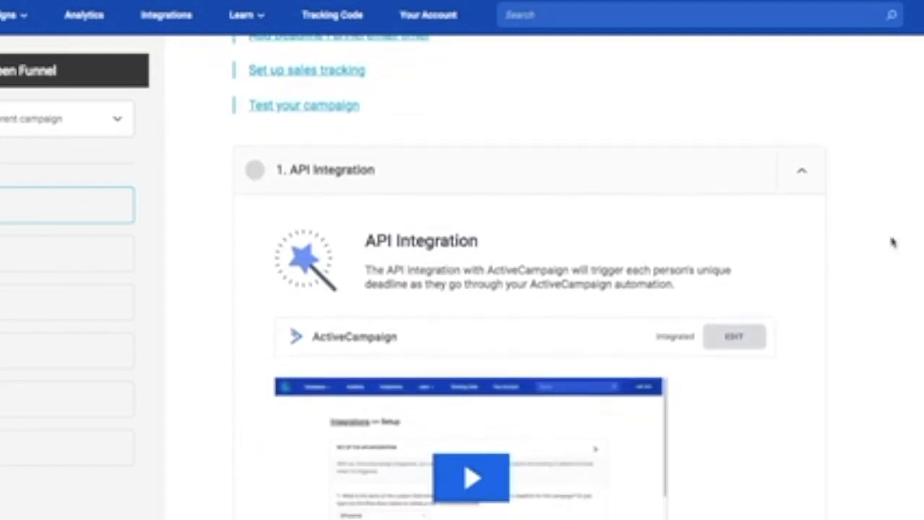
{"action": "scroll", "coordinate": [893, 245], "scroll_direction": "down", "scroll_amount": 2}
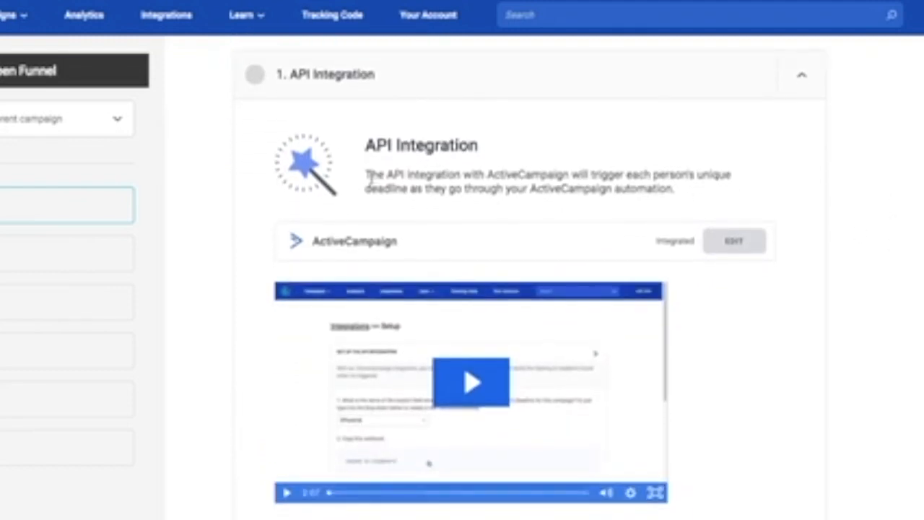
{"action": "scroll", "coordinate": [367, 249], "scroll_direction": "down", "scroll_amount": 4}
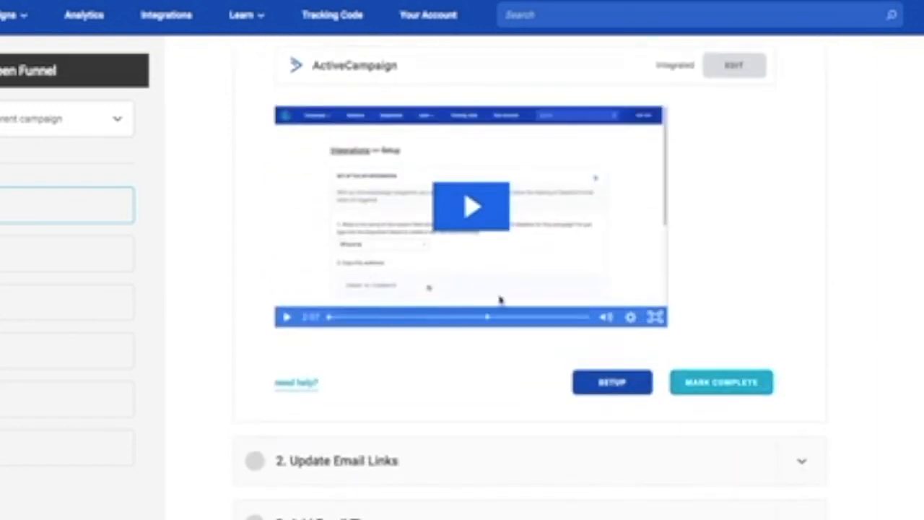
{"action": "left_click", "coordinate": [473, 210]}
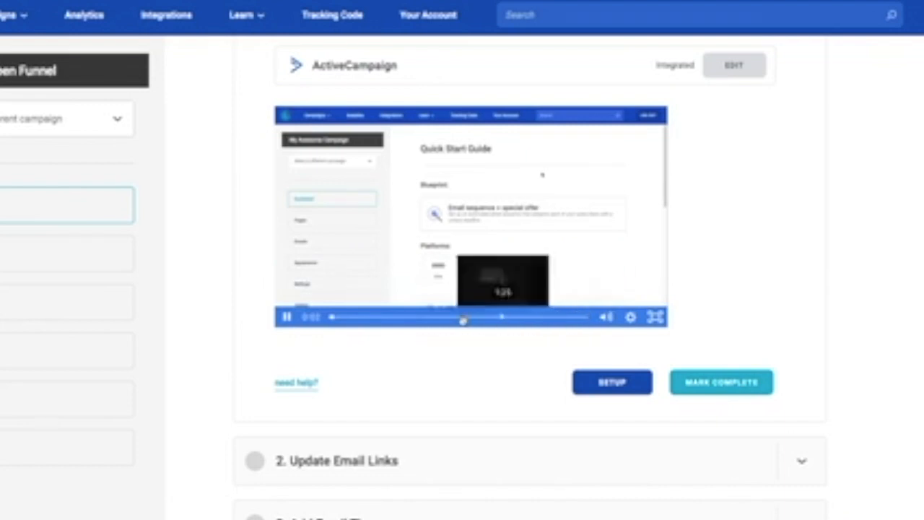
{"action": "scroll", "coordinate": [223, 320], "scroll_direction": "up", "scroll_amount": 2}
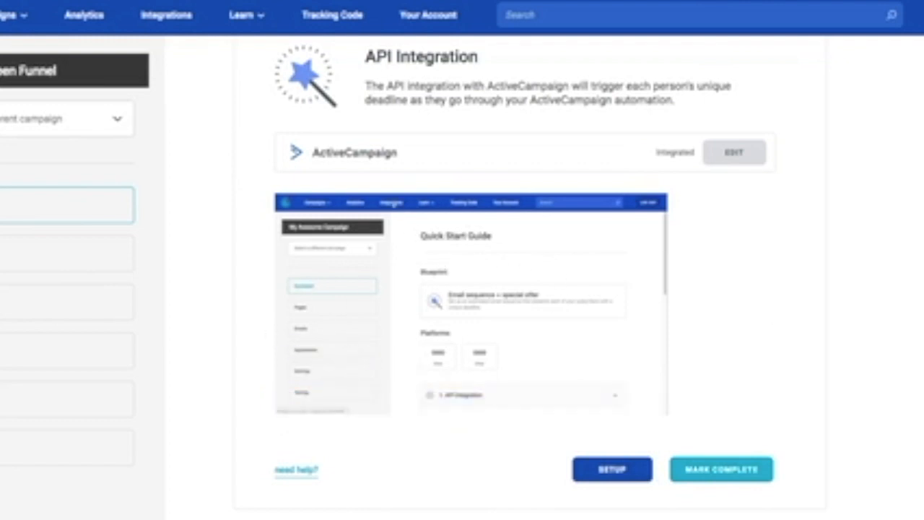
{"action": "mouse_move", "coordinate": [625, 375]}
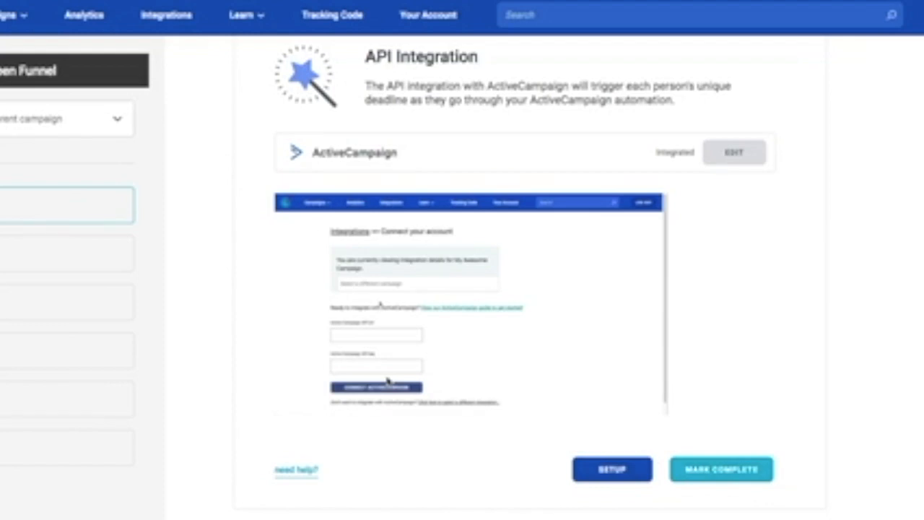
{"action": "left_click", "coordinate": [287, 404]}
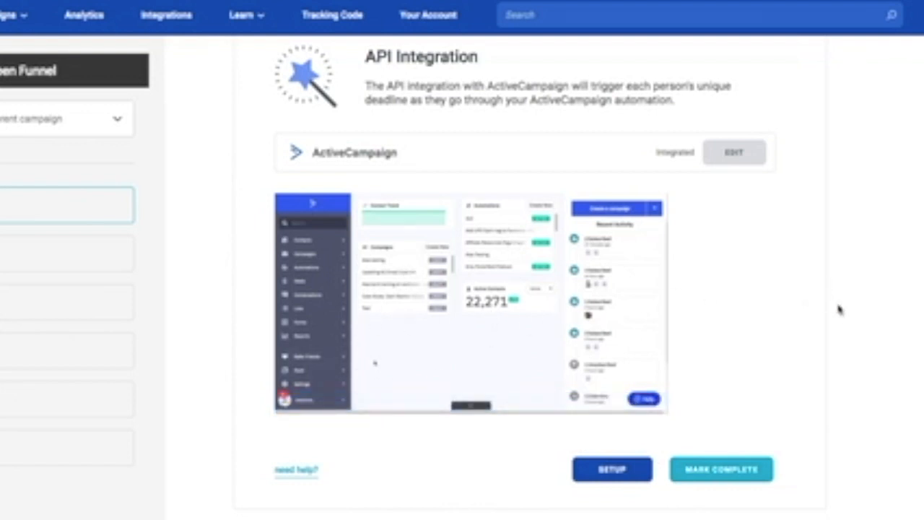
{"action": "scroll", "coordinate": [835, 306], "scroll_direction": "down", "scroll_amount": 2}
{"action": "scroll", "coordinate": [843, 316], "scroll_direction": "up", "scroll_amount": 3}
{"action": "scroll", "coordinate": [843, 315], "scroll_direction": "down", "scroll_amount": 2}
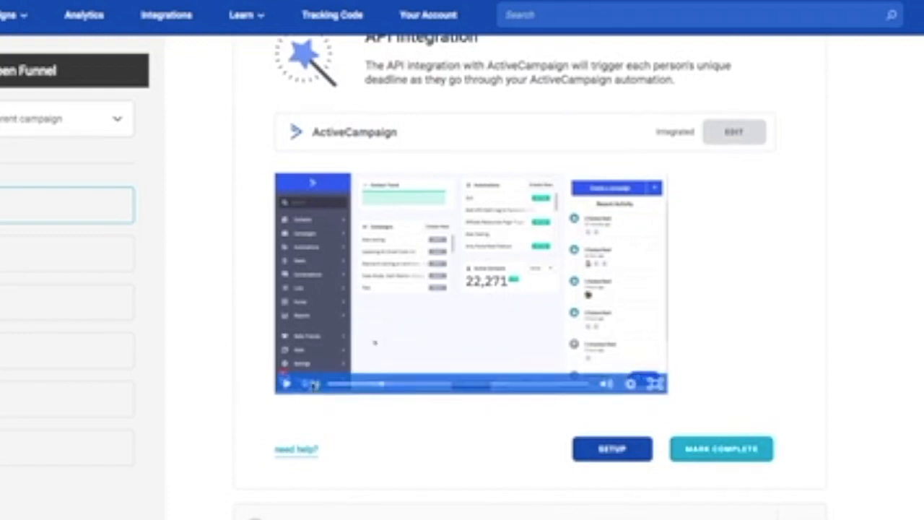
{"action": "scroll", "coordinate": [409, 426], "scroll_direction": "down", "scroll_amount": 2}
{"action": "scroll", "coordinate": [409, 423], "scroll_direction": "up", "scroll_amount": 3}
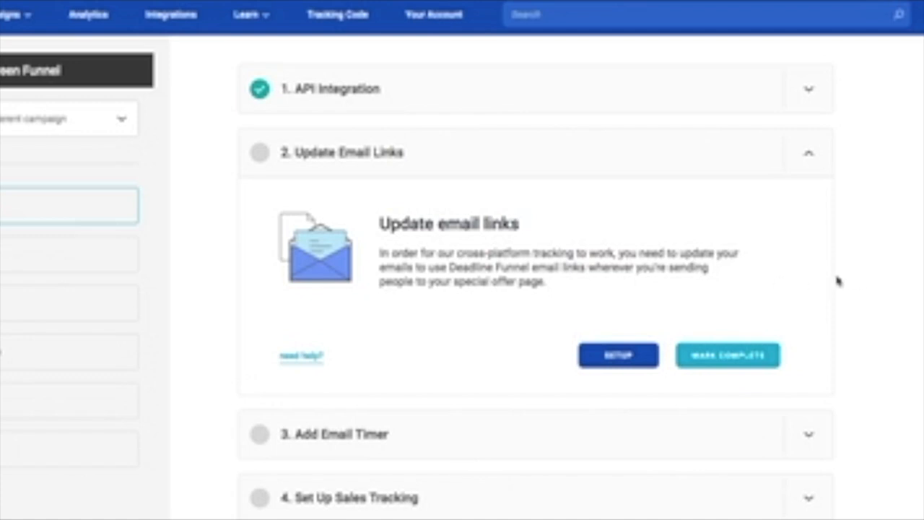
Open the setup for the Update Email Links task and look at the Email Timer Code section.
{"action": "scroll", "coordinate": [837, 280], "scroll_direction": "down", "scroll_amount": 1}
{"action": "scroll", "coordinate": [839, 283], "scroll_direction": "up", "scroll_amount": 2}
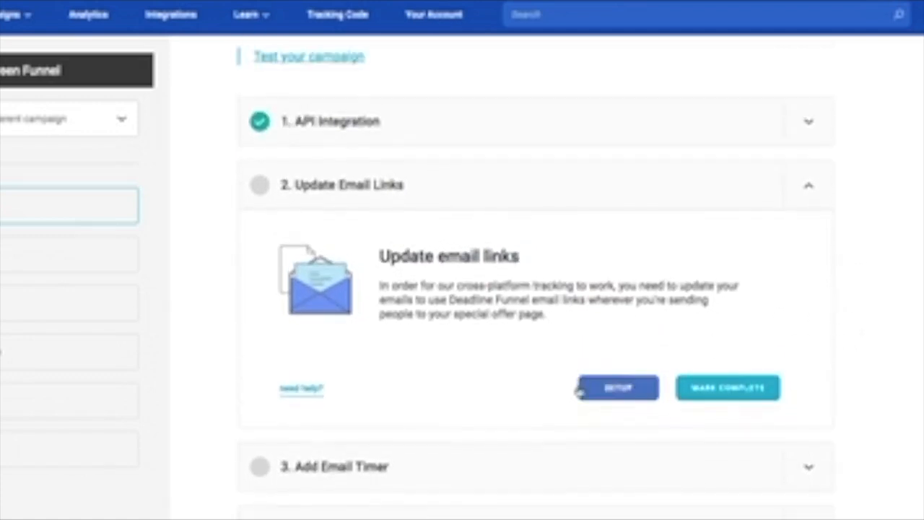
{"action": "left_click", "coordinate": [626, 390]}
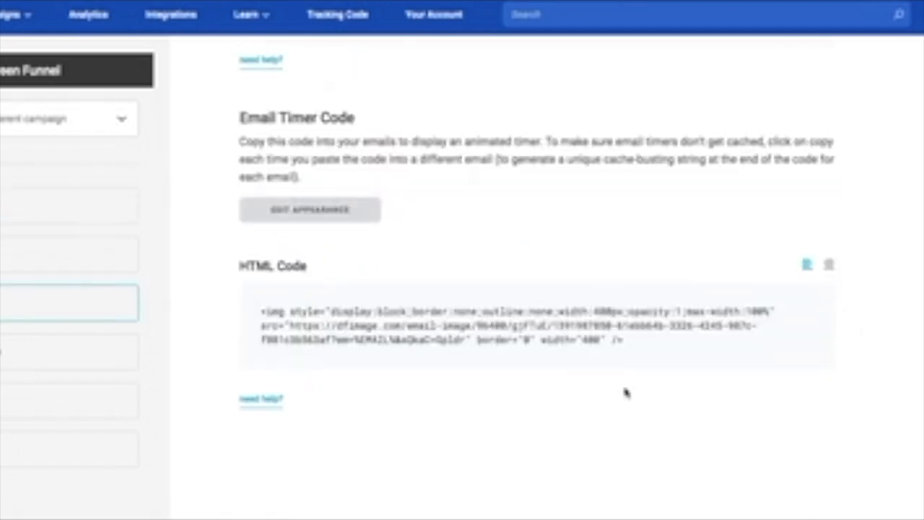
{"action": "left_click_drag", "start_coordinate": [241, 115], "coordinate": [378, 143]}
{"action": "left_click", "coordinate": [378, 144]}
Open the email timer's appearance editor, look over the preview, and show the base template options.
{"action": "left_click", "coordinate": [278, 211]}
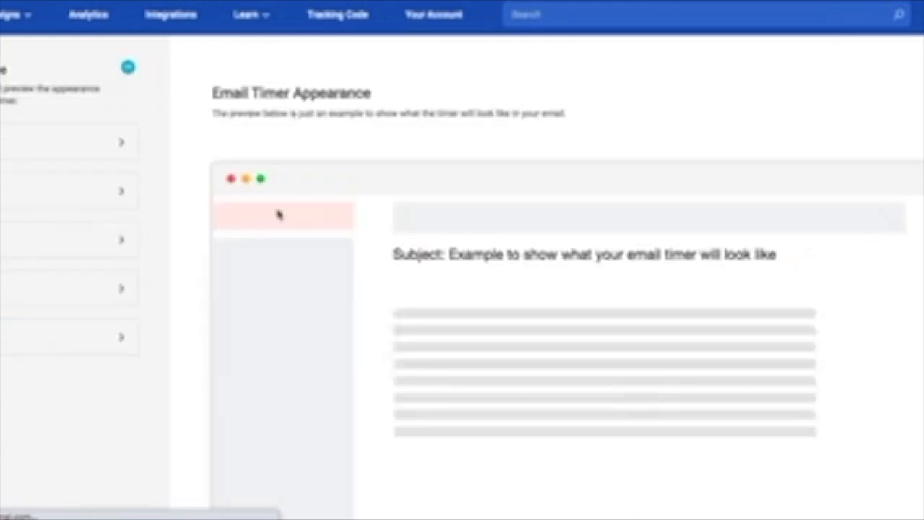
{"action": "scroll", "coordinate": [298, 316], "scroll_direction": "down", "scroll_amount": 2}
{"action": "scroll", "coordinate": [298, 316], "scroll_direction": "up", "scroll_amount": 2}
{"action": "left_click", "coordinate": [29, 142]}
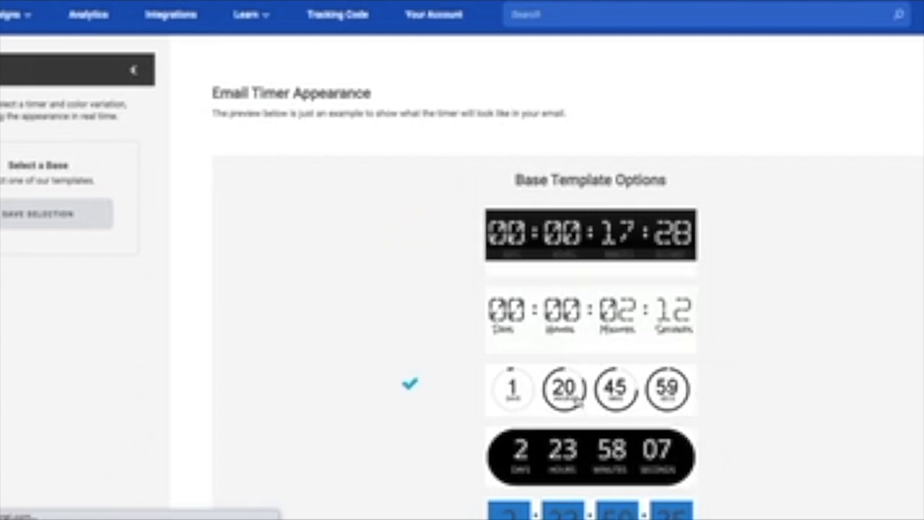
Browse the base templates and save the black rounded one with bold white digits as the email timer's base.
{"action": "scroll", "coordinate": [846, 406], "scroll_direction": "down", "scroll_amount": 4}
{"action": "scroll", "coordinate": [553, 411], "scroll_direction": "up", "scroll_amount": 4}
{"action": "scroll", "coordinate": [527, 412], "scroll_direction": "down", "scroll_amount": 8}
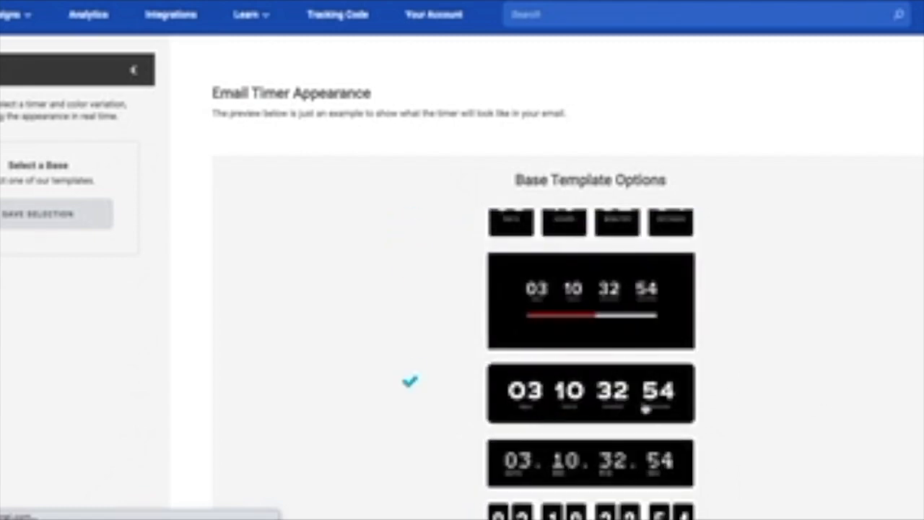
{"action": "left_click", "coordinate": [13, 214]}
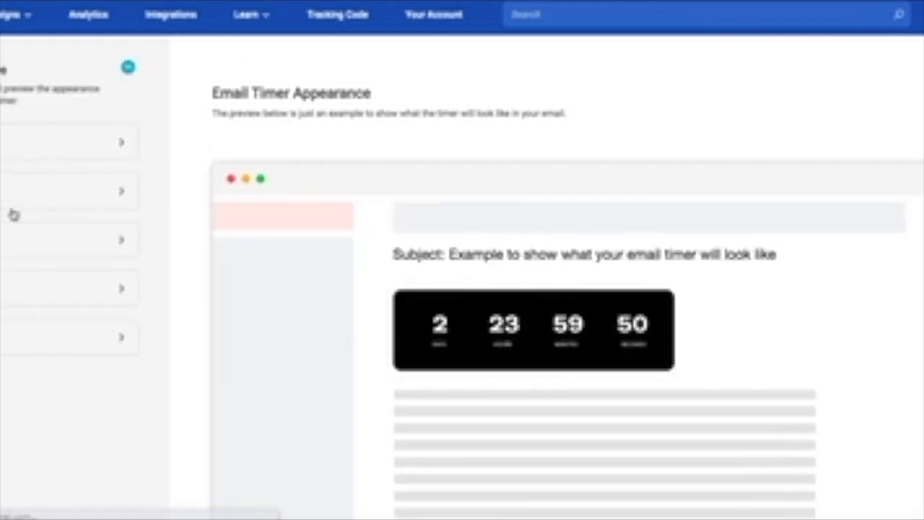
Set the email timer's background colour to pink and leave the colour options.
{"action": "left_click", "coordinate": [4, 206]}
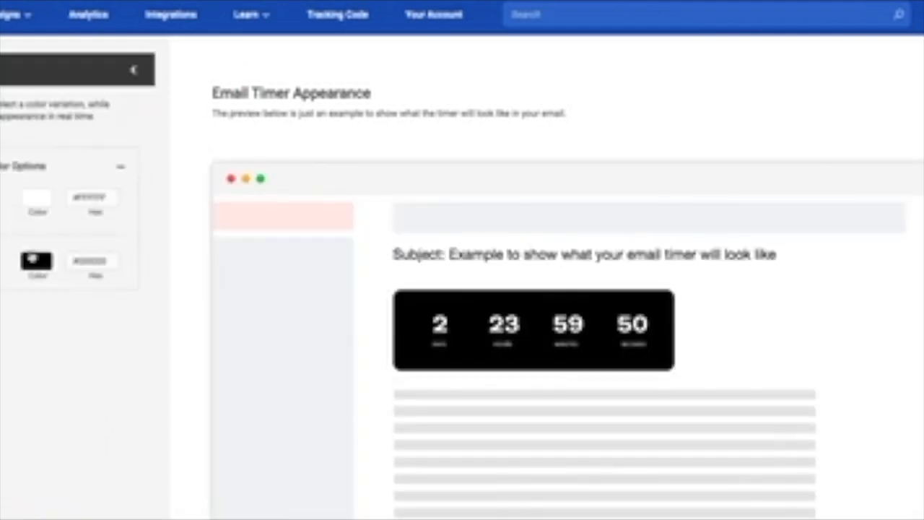
{"action": "left_click", "coordinate": [34, 264]}
{"action": "left_click", "coordinate": [80, 373]}
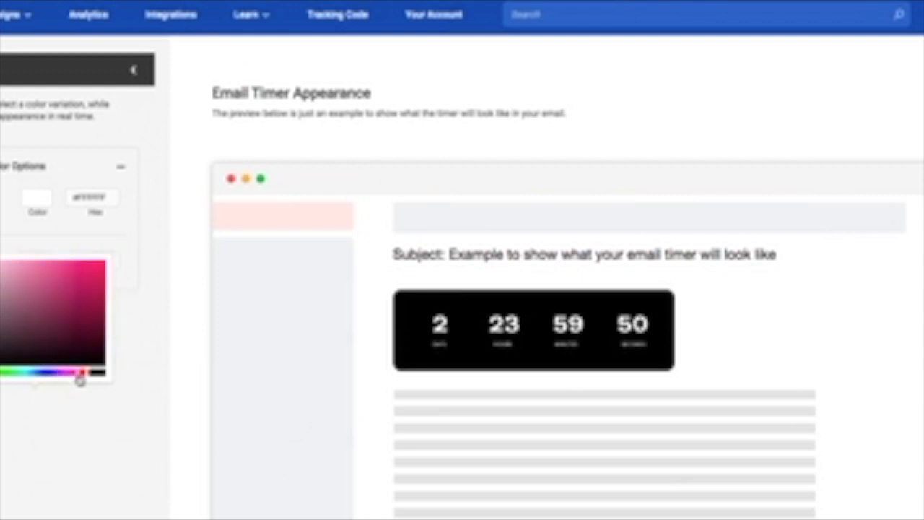
{"action": "left_click", "coordinate": [41, 265]}
{"action": "left_click_drag", "start_coordinate": [77, 380], "coordinate": [81, 379]}
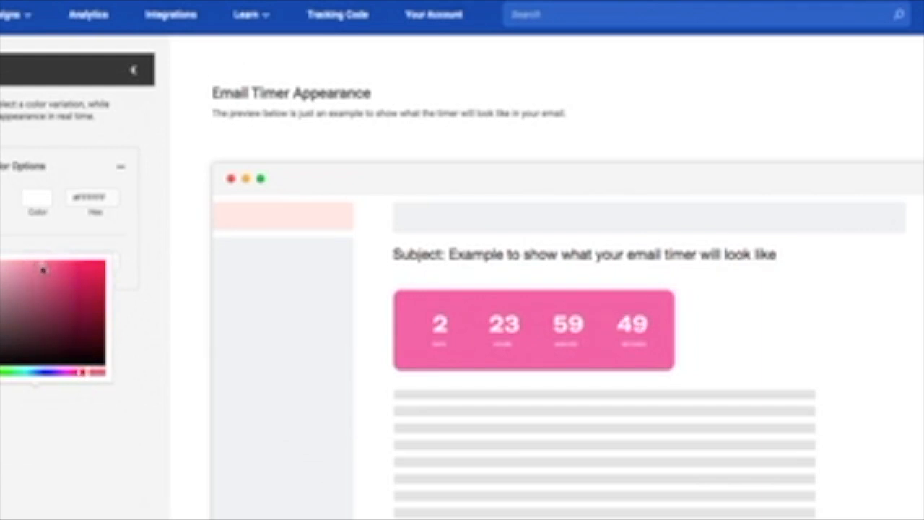
{"action": "left_click", "coordinate": [26, 269]}
{"action": "left_click", "coordinate": [153, 222]}
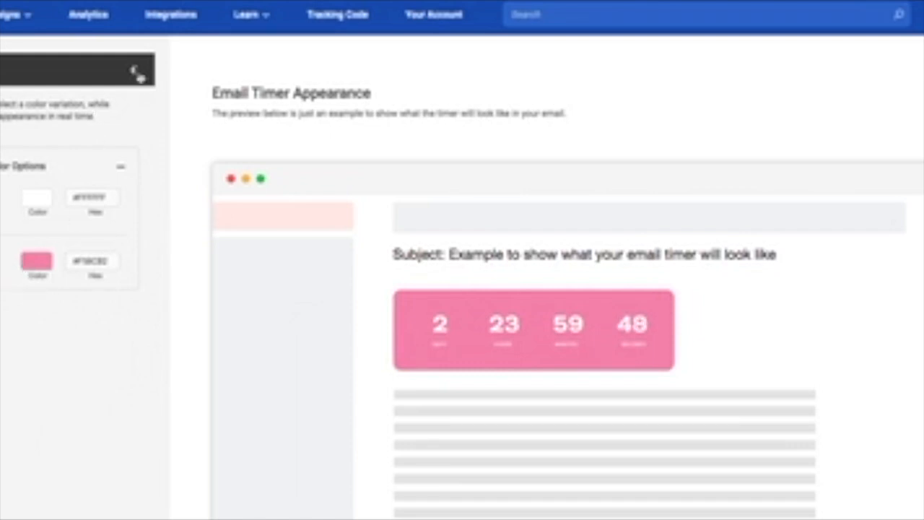
{"action": "scroll", "coordinate": [365, 305], "scroll_direction": "down", "scroll_amount": 2}
{"action": "scroll", "coordinate": [365, 305], "scroll_direction": "up", "scroll_amount": 2}
{"action": "left_click", "coordinate": [133, 69]}
Try several fonts on the email timer, including a Condensed-DemiBold one, and switch back to the original wide bold font.
{"action": "left_click", "coordinate": [9, 191]}
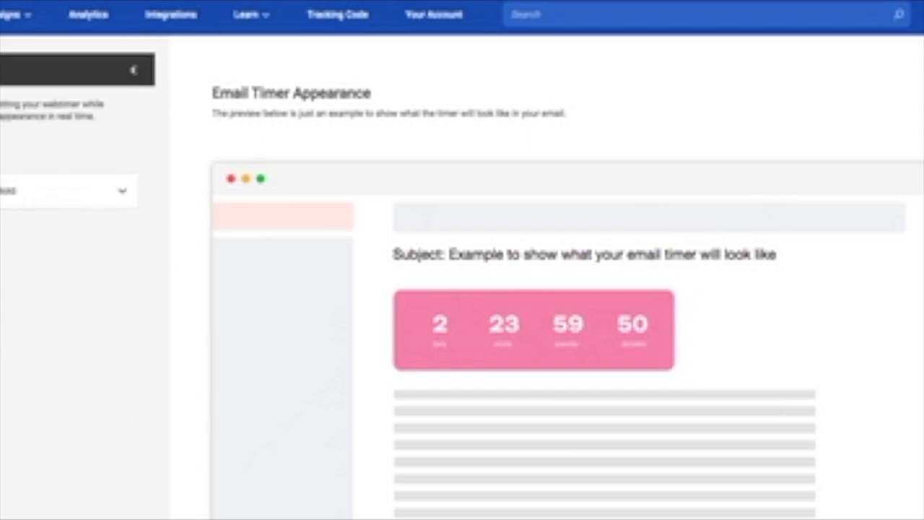
{"action": "left_click", "coordinate": [7, 198]}
{"action": "left_click", "coordinate": [11, 257]}
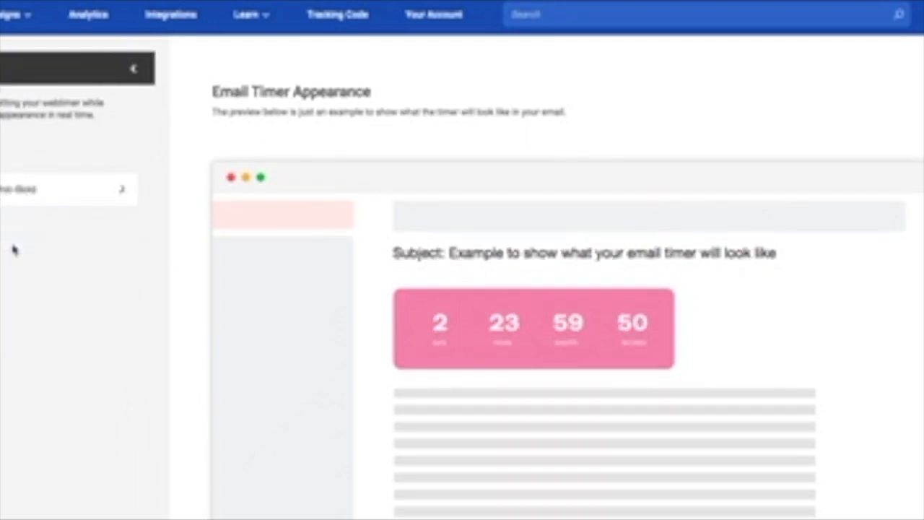
{"action": "left_click", "coordinate": [18, 205]}
{"action": "left_click", "coordinate": [16, 309]}
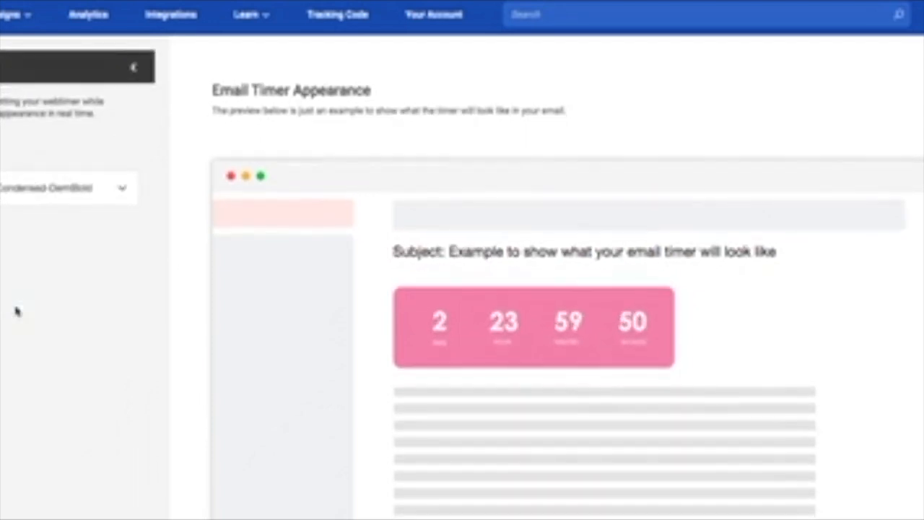
{"action": "left_click", "coordinate": [34, 209]}
{"action": "left_click", "coordinate": [31, 225]}
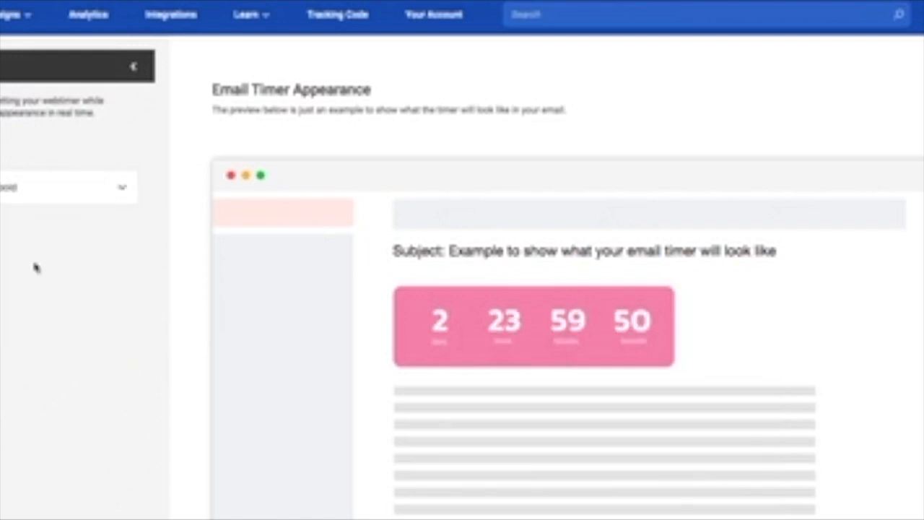
{"action": "left_click", "coordinate": [48, 189]}
{"action": "left_click", "coordinate": [42, 231]}
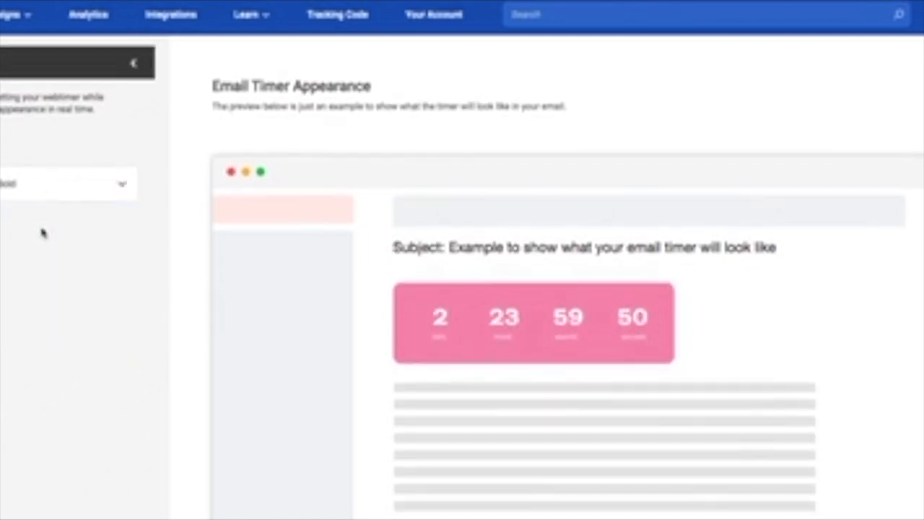
{"action": "left_click", "coordinate": [134, 64]}
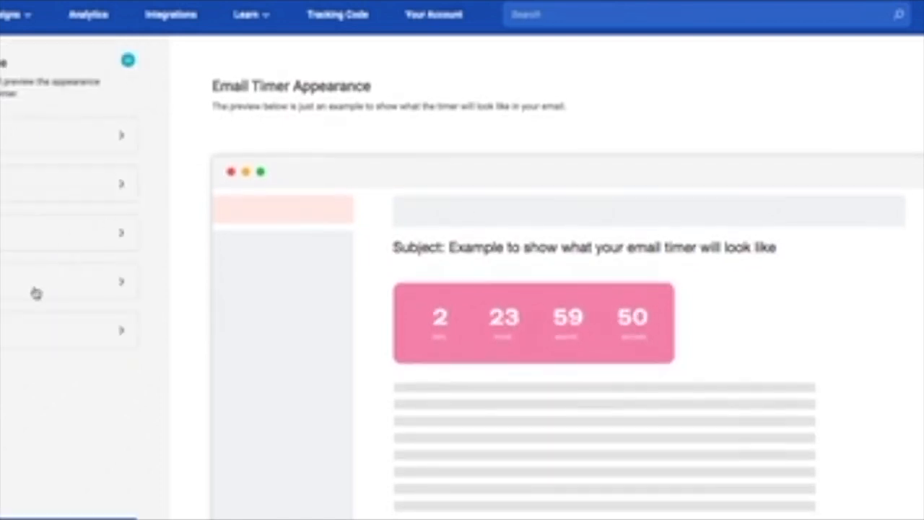
Look at the email timer's label settings and browse the expired template images offered for when the deadline has passed.
{"action": "left_click", "coordinate": [36, 291]}
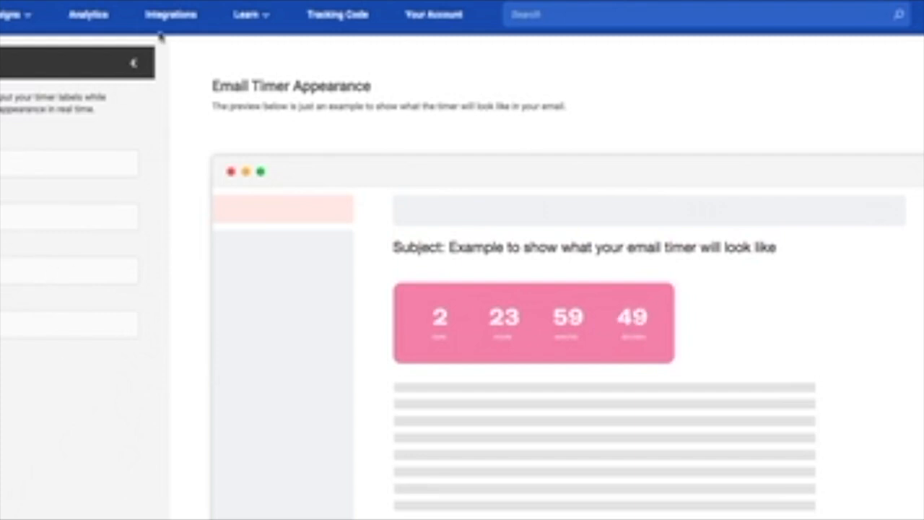
{"action": "left_click", "coordinate": [135, 64]}
{"action": "left_click", "coordinate": [6, 341]}
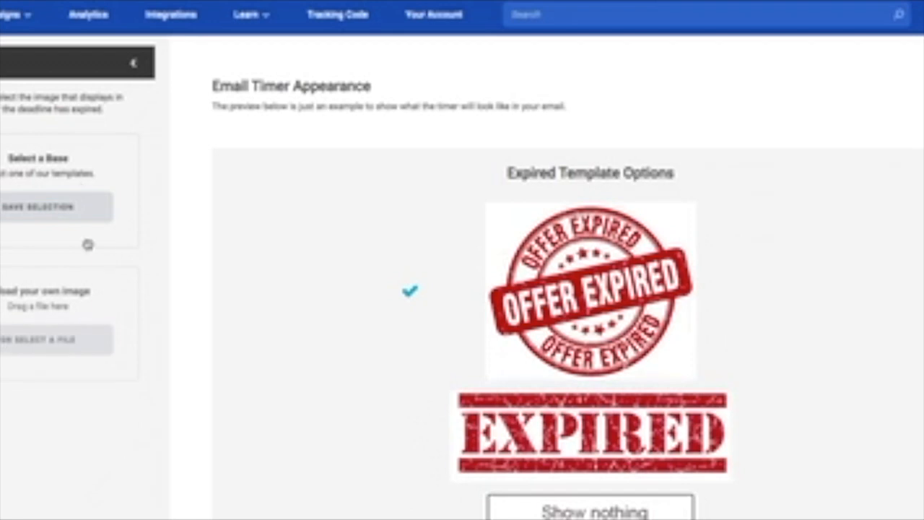
{"action": "scroll", "coordinate": [497, 342], "scroll_direction": "down", "scroll_amount": 2}
{"action": "scroll", "coordinate": [497, 342], "scroll_direction": "down", "scroll_amount": 5}
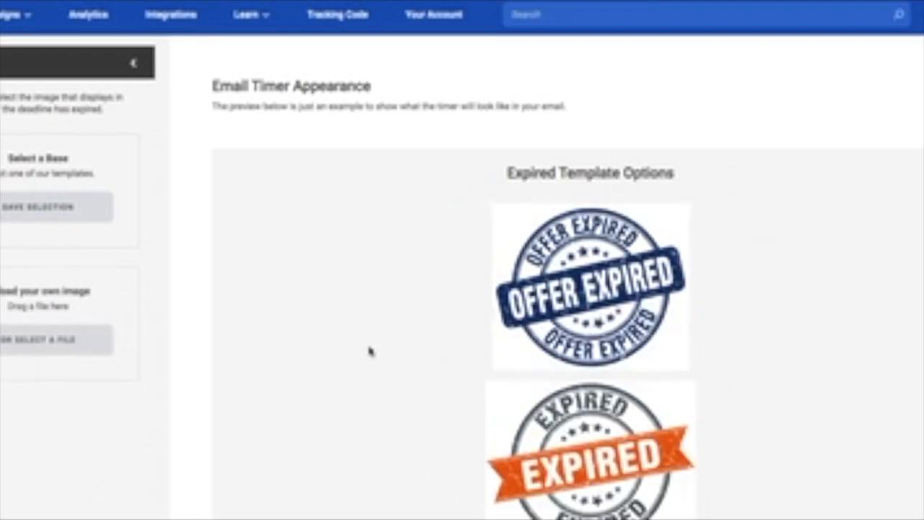
{"action": "scroll", "coordinate": [435, 343], "scroll_direction": "down", "scroll_amount": 2}
{"action": "scroll", "coordinate": [491, 347], "scroll_direction": "up", "scroll_amount": 2}
{"action": "scroll", "coordinate": [489, 347], "scroll_direction": "down", "scroll_amount": 2}
{"action": "scroll", "coordinate": [434, 348], "scroll_direction": "up", "scroll_amount": 4}
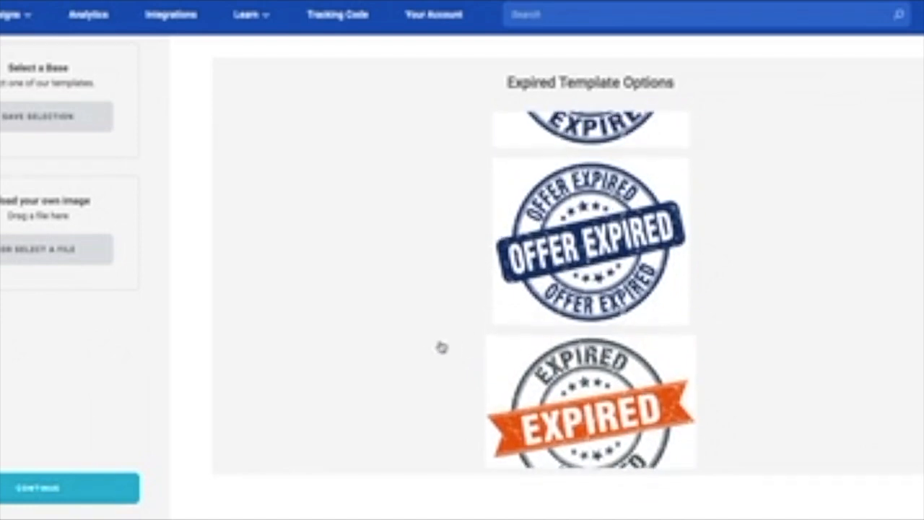
{"action": "scroll", "coordinate": [446, 348], "scroll_direction": "down", "scroll_amount": 4}
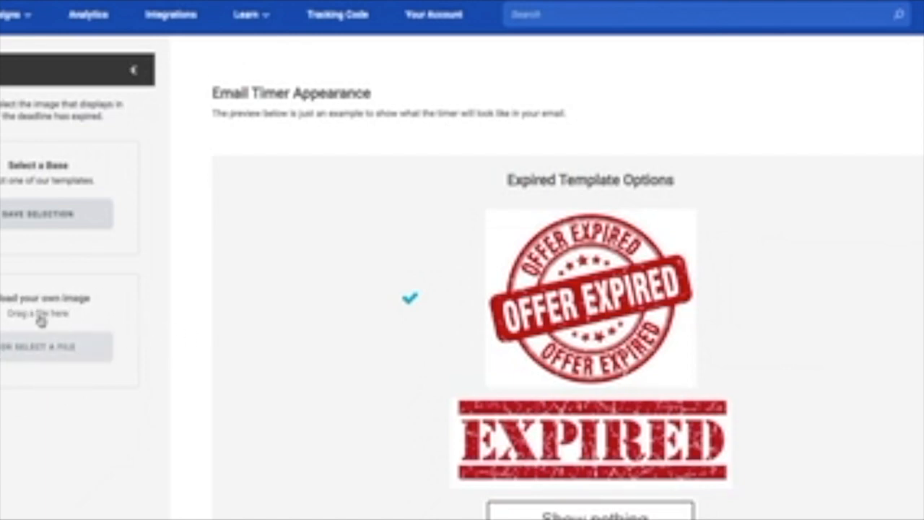
{"action": "scroll", "coordinate": [351, 371], "scroll_direction": "down", "scroll_amount": 3}
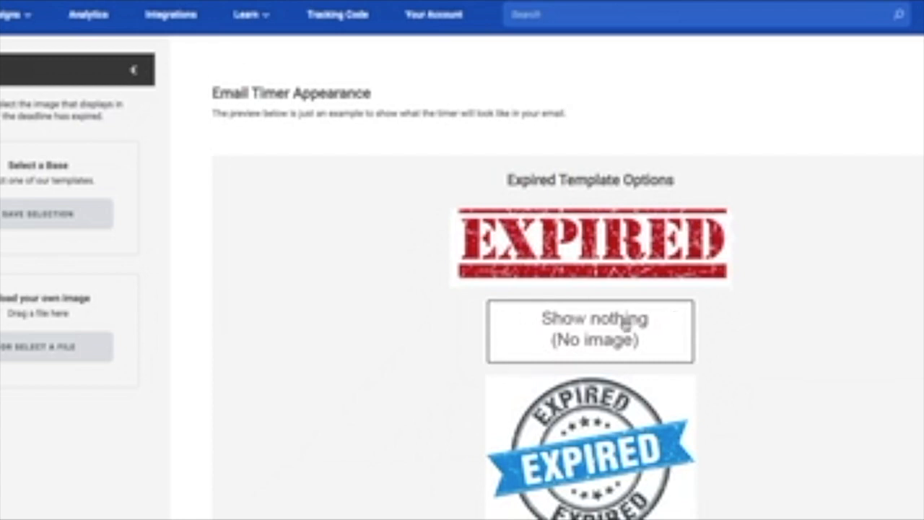
{"action": "scroll", "coordinate": [798, 354], "scroll_direction": "down", "scroll_amount": 3}
{"action": "scroll", "coordinate": [798, 354], "scroll_direction": "up", "scroll_amount": 2}
{"action": "scroll", "coordinate": [696, 383], "scroll_direction": "down", "scroll_amount": 5}
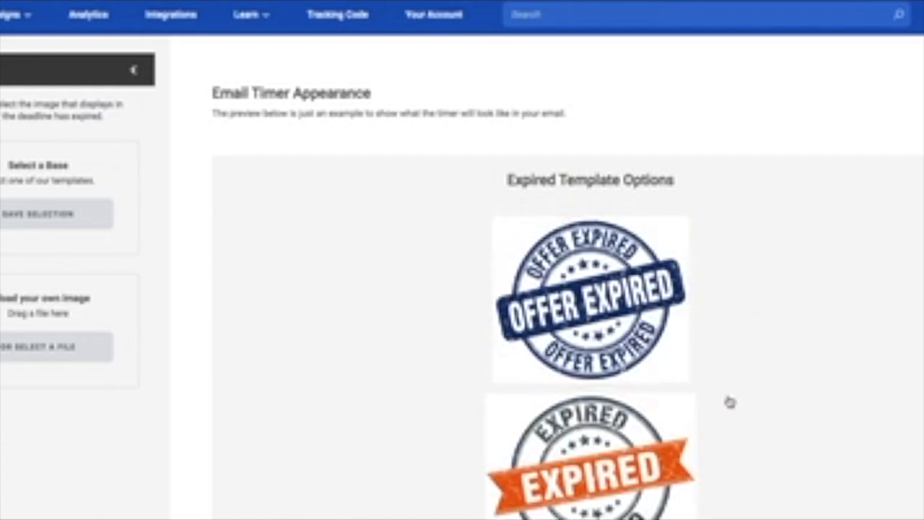
{"action": "scroll", "coordinate": [594, 420], "scroll_direction": "down", "scroll_amount": 2}
{"action": "scroll", "coordinate": [551, 411], "scroll_direction": "up", "scroll_amount": 4}
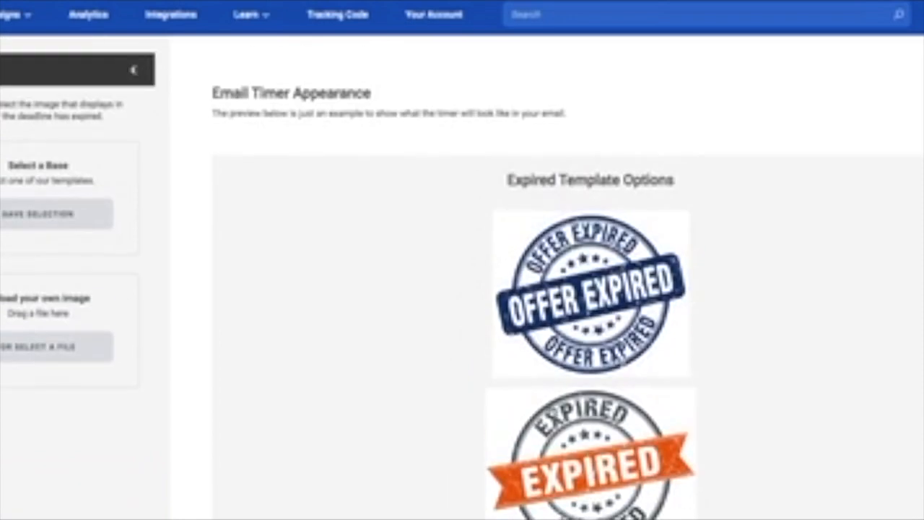
{"action": "scroll", "coordinate": [543, 406], "scroll_direction": "up", "scroll_amount": 5}
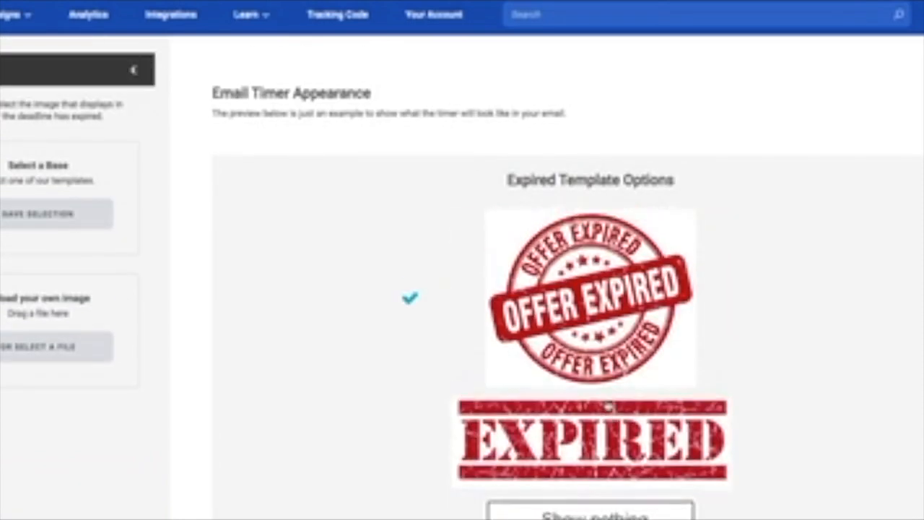
Choose Show nothing (No image) as the expired template, and save and exit the email timer's appearance editor.
{"action": "scroll", "coordinate": [561, 430], "scroll_direction": "down", "scroll_amount": 1}
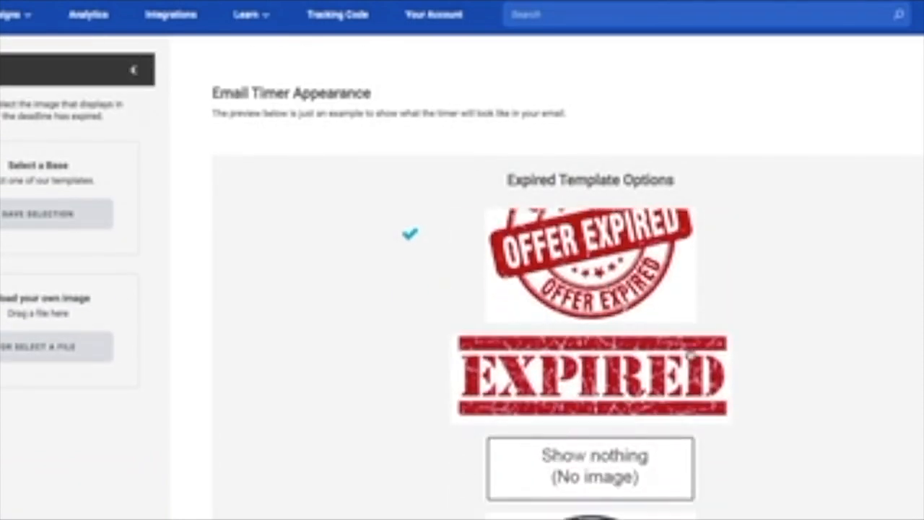
{"action": "left_click", "coordinate": [648, 465]}
{"action": "scroll", "coordinate": [153, 421], "scroll_direction": "down", "scroll_amount": 1}
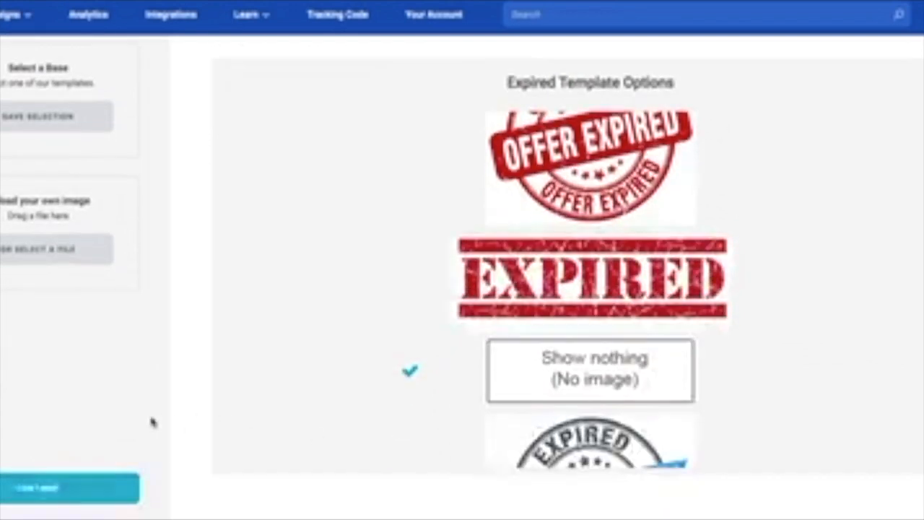
{"action": "left_click", "coordinate": [14, 491]}
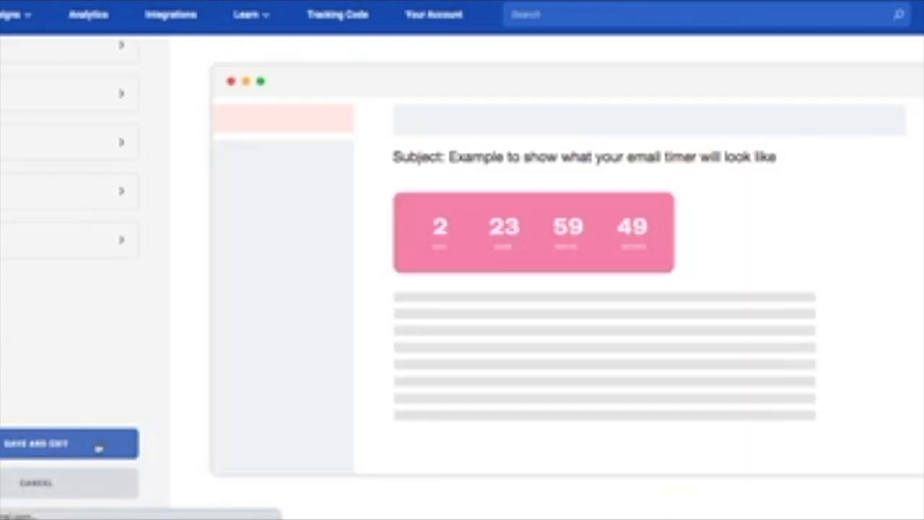
{"action": "left_click", "coordinate": [99, 448]}
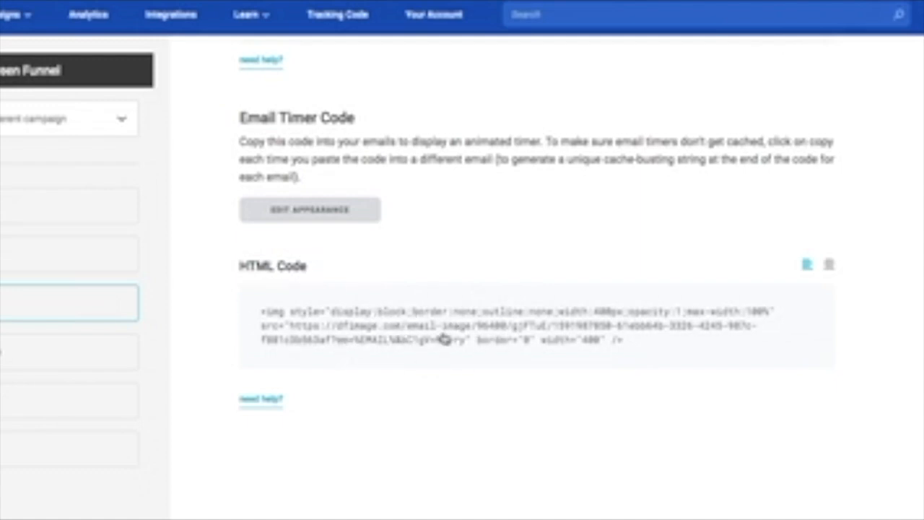
Review the Email Setup page, highlighting the explanation of automatic email links and the ccs-test page URL.
{"action": "scroll", "coordinate": [390, 247], "scroll_direction": "up", "scroll_amount": 2}
{"action": "scroll", "coordinate": [390, 247], "scroll_direction": "up", "scroll_amount": 3}
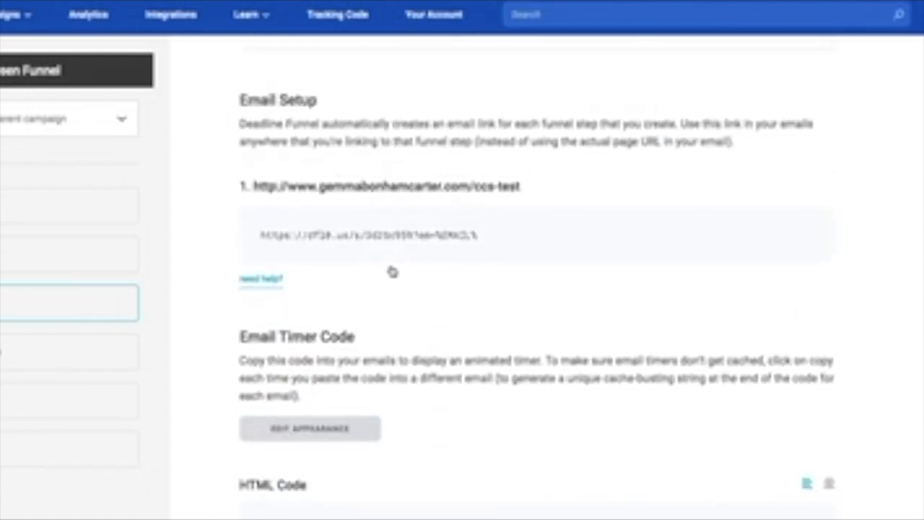
{"action": "scroll", "coordinate": [472, 455], "scroll_direction": "down", "scroll_amount": 5}
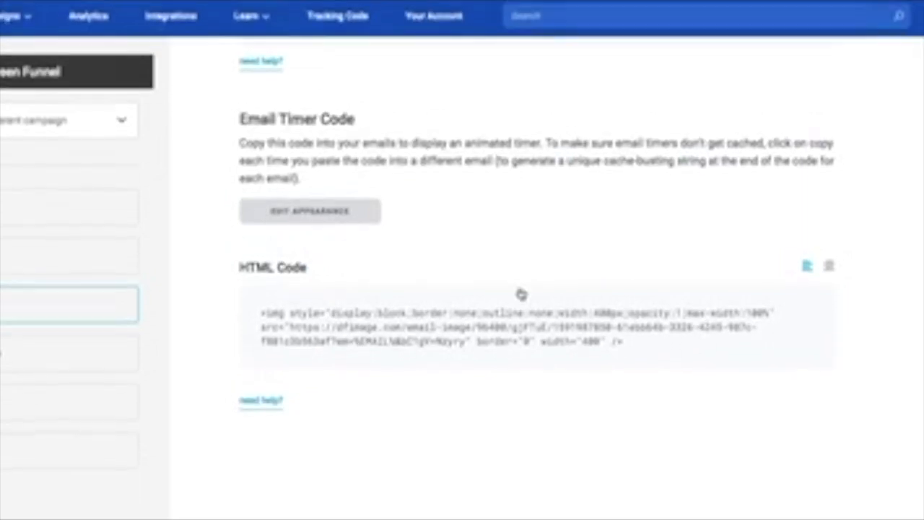
{"action": "scroll", "coordinate": [520, 296], "scroll_direction": "up", "scroll_amount": 5}
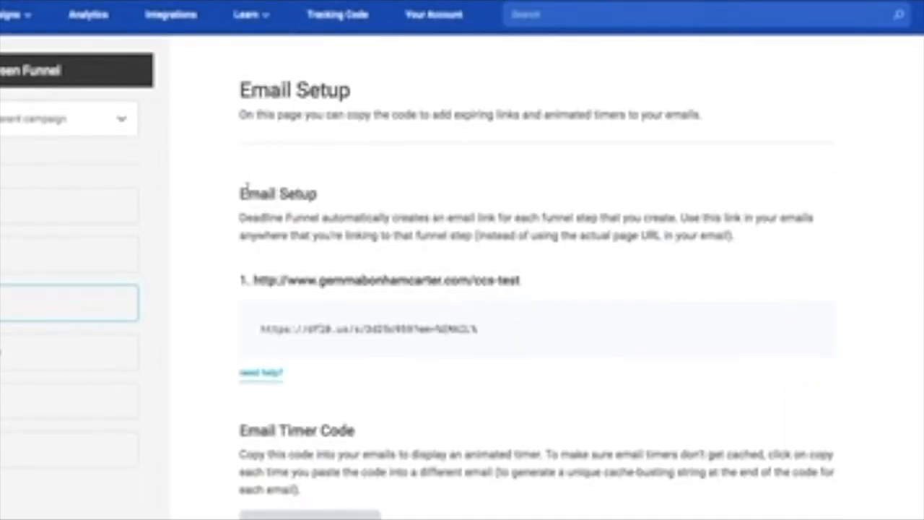
{"action": "left_click_drag", "start_coordinate": [239, 217], "coordinate": [751, 237]}
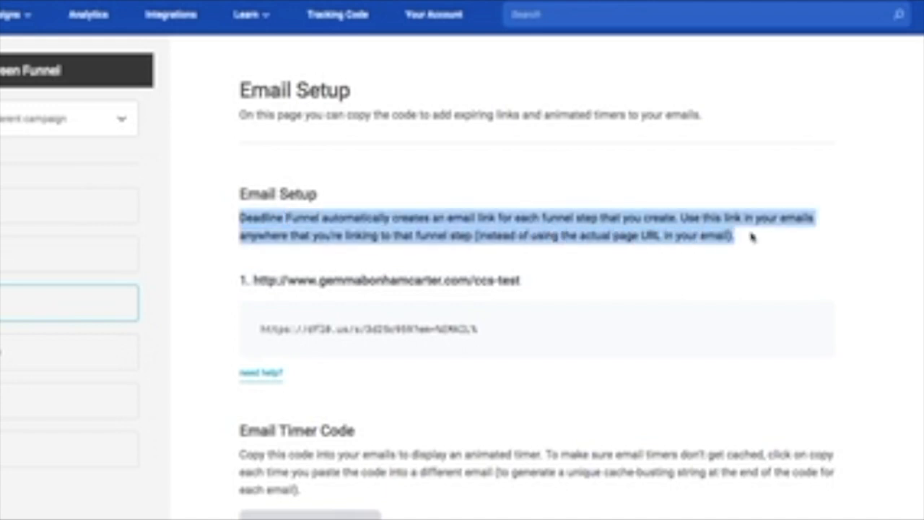
{"action": "left_click_drag", "start_coordinate": [253, 280], "coordinate": [566, 287]}
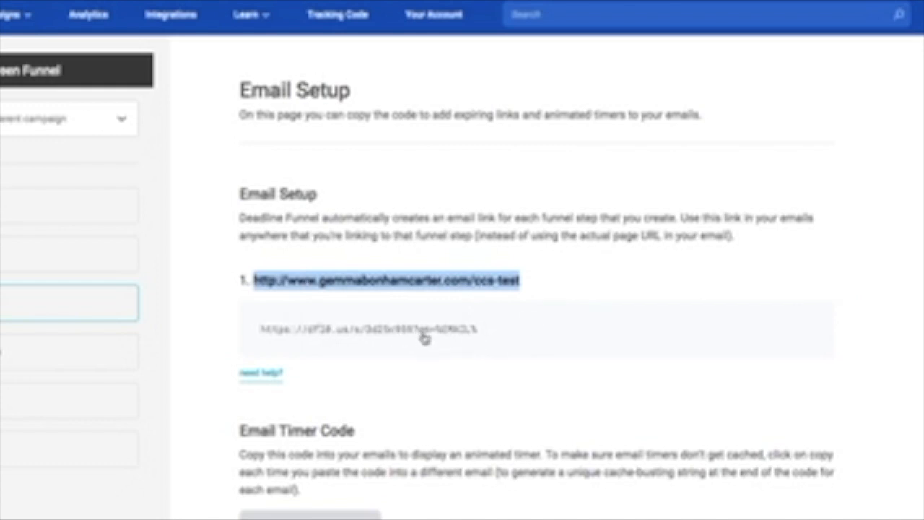
{"action": "left_click", "coordinate": [502, 231]}
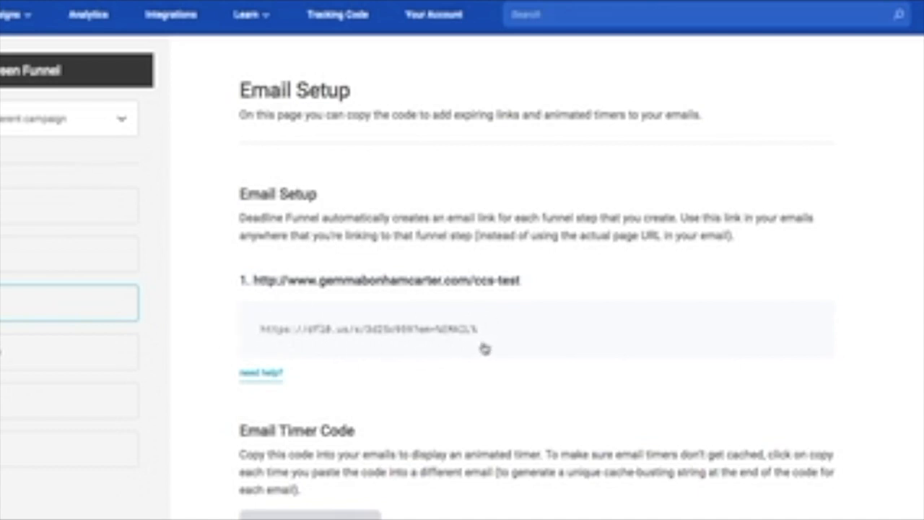
Look over the email timer's HTML code and the funnel step's generated email link.
{"action": "scroll", "coordinate": [454, 339], "scroll_direction": "down", "scroll_amount": 4}
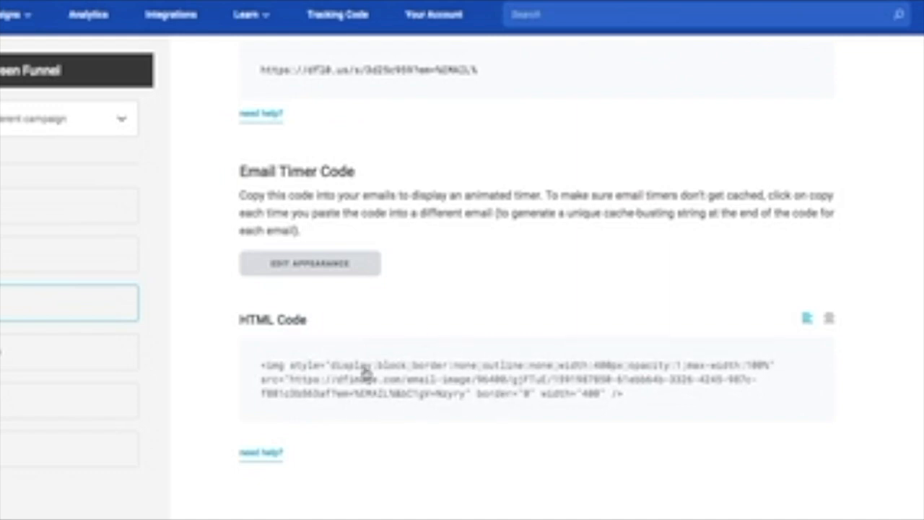
{"action": "scroll", "coordinate": [558, 371], "scroll_direction": "up", "scroll_amount": 3}
{"action": "scroll", "coordinate": [721, 422], "scroll_direction": "up", "scroll_amount": 1}
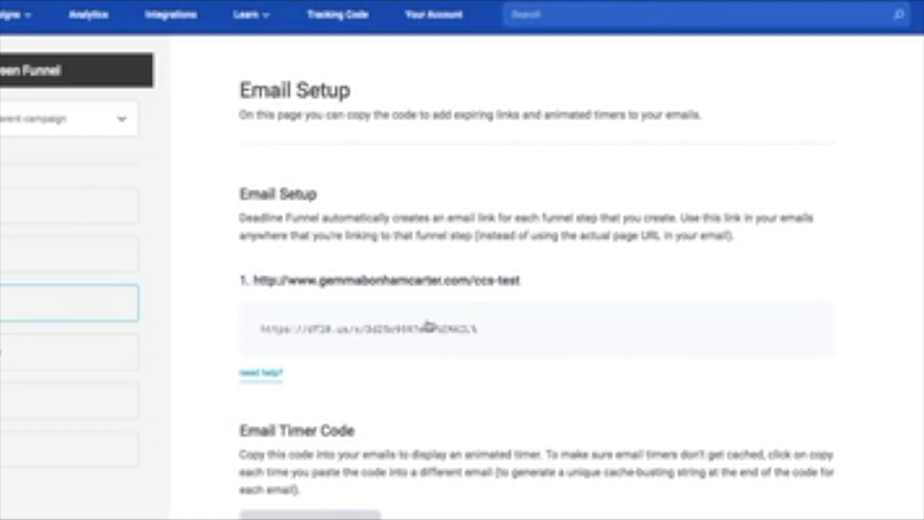
{"action": "scroll", "coordinate": [649, 361], "scroll_direction": "down", "scroll_amount": 5}
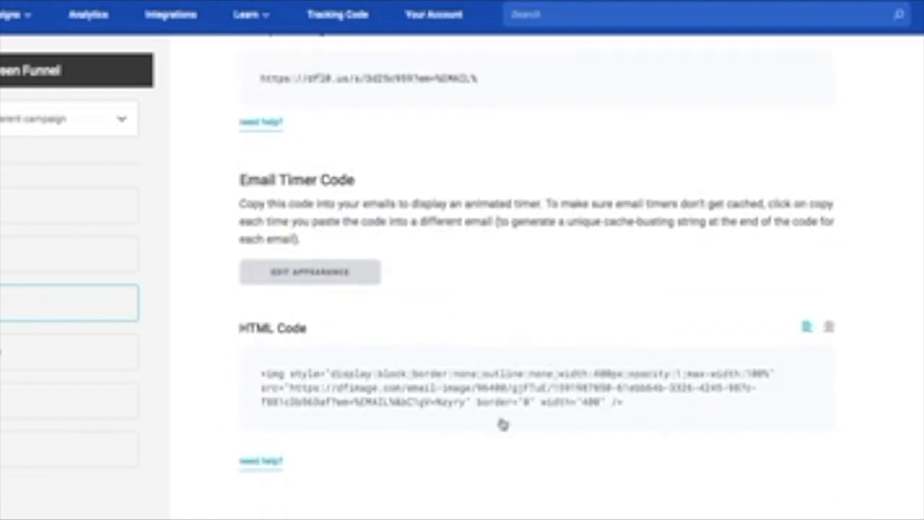
{"action": "scroll", "coordinate": [479, 427], "scroll_direction": "up", "scroll_amount": 5}
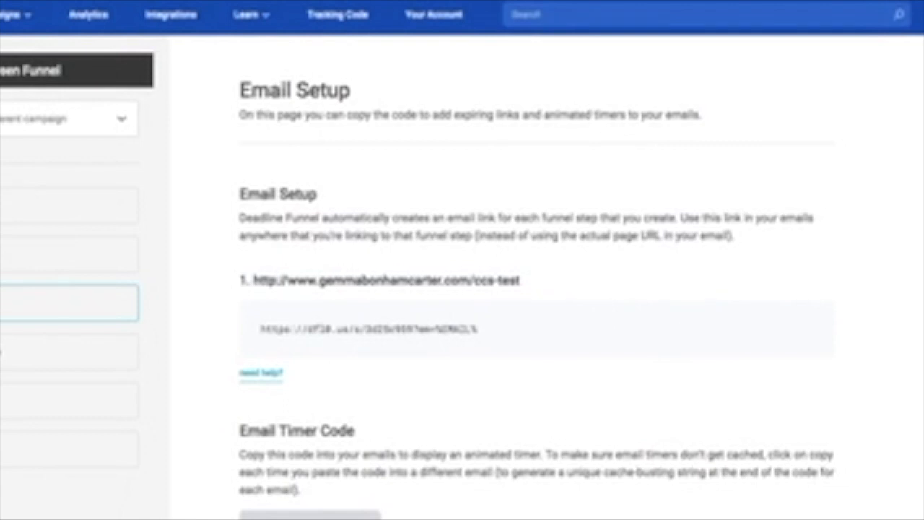
Recheck the email link and email timer code on the Email Setup page, and return to the Quick Start Guide.
{"action": "scroll", "coordinate": [922, 325], "scroll_direction": "down", "scroll_amount": 5}
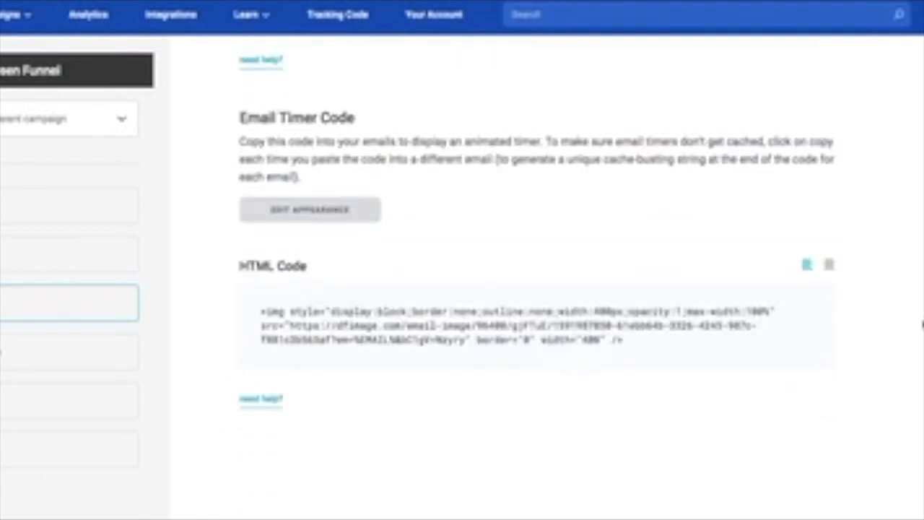
{"action": "scroll", "coordinate": [668, 330], "scroll_direction": "up", "scroll_amount": 5}
{"action": "scroll", "coordinate": [895, 282], "scroll_direction": "up", "scroll_amount": 1}
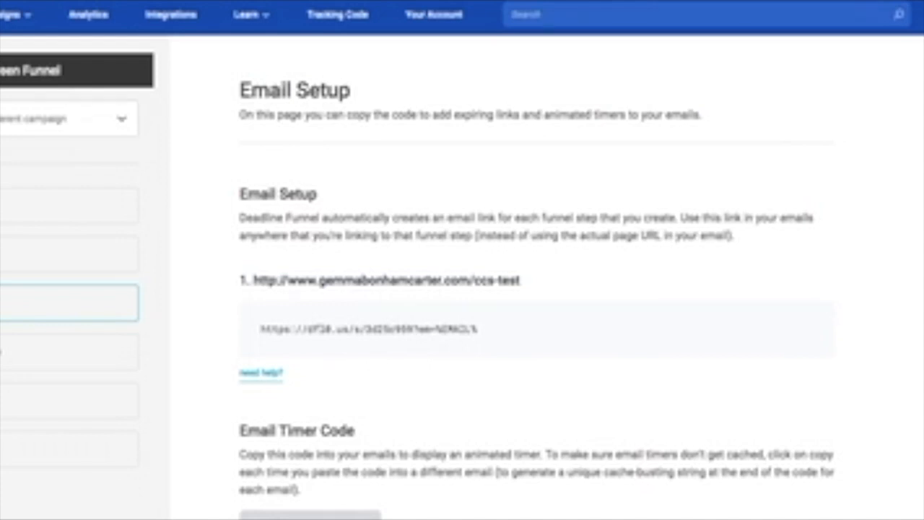
{"action": "key", "text": "alt+Left"}
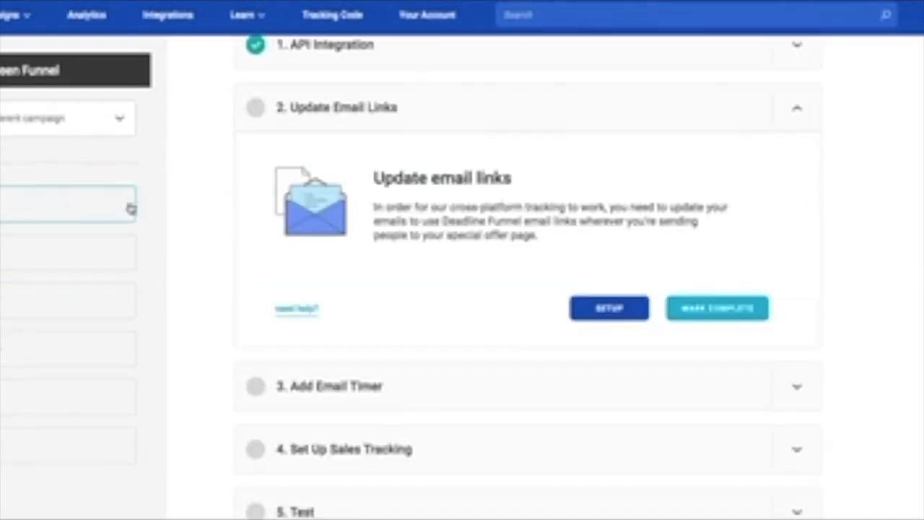
Look over the Quick Start Guide's resources and tasks, and mark the Update Email Links task complete.
{"action": "scroll", "coordinate": [253, 256], "scroll_direction": "up", "scroll_amount": 8}
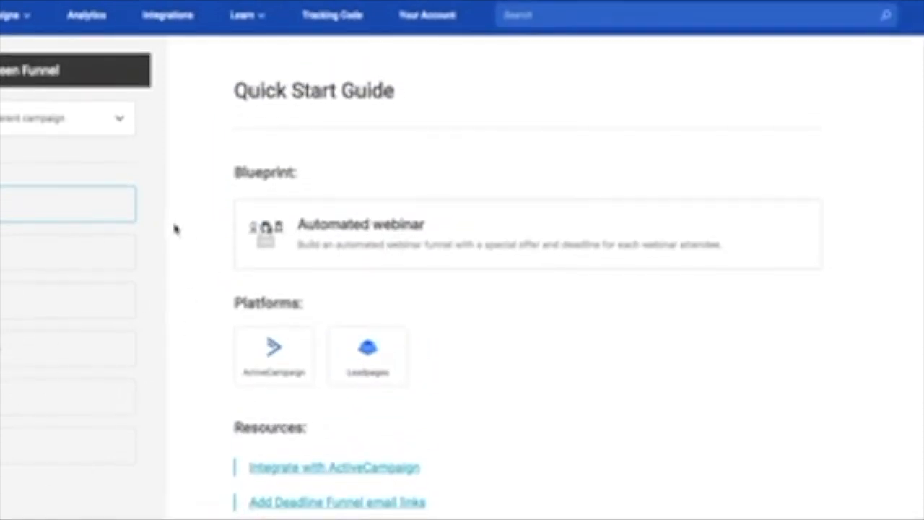
{"action": "scroll", "coordinate": [267, 350], "scroll_direction": "down", "scroll_amount": 5}
{"action": "scroll", "coordinate": [246, 347], "scroll_direction": "down", "scroll_amount": 5}
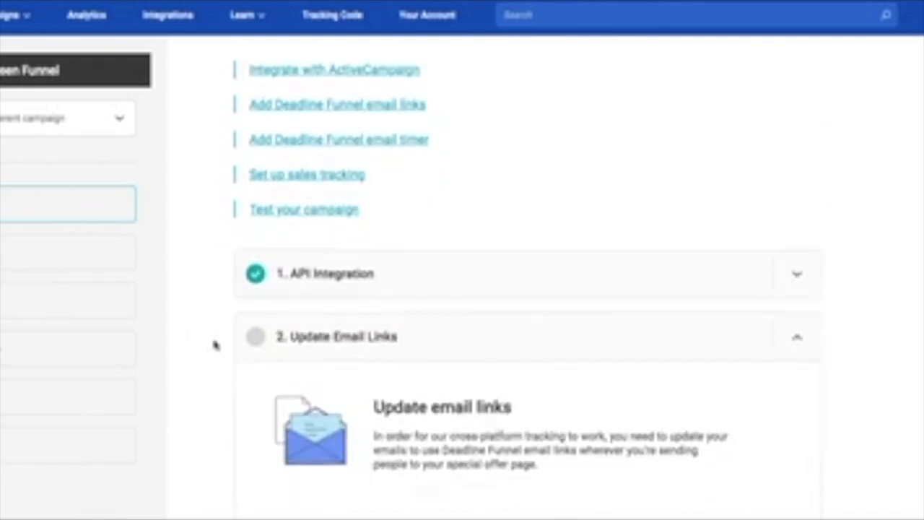
{"action": "scroll", "coordinate": [380, 321], "scroll_direction": "up", "scroll_amount": 2}
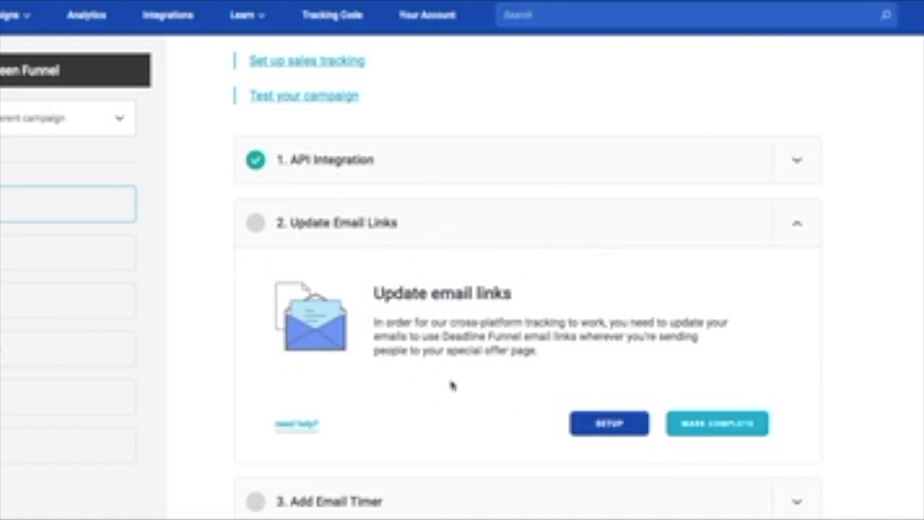
{"action": "left_click", "coordinate": [753, 427]}
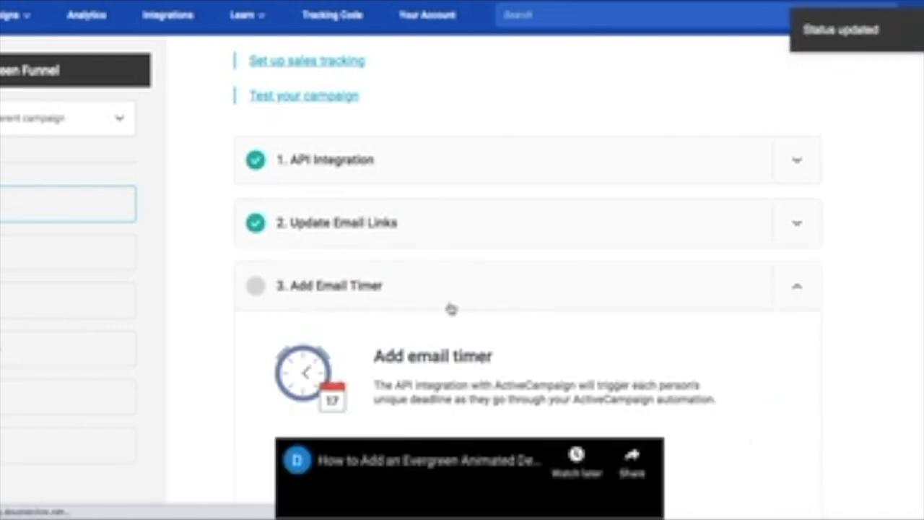
Review the Add Email Timer task with its tutorial video, and mark the task complete.
{"action": "scroll", "coordinate": [433, 306], "scroll_direction": "down", "scroll_amount": 2}
{"action": "scroll", "coordinate": [460, 313], "scroll_direction": "down", "scroll_amount": 2}
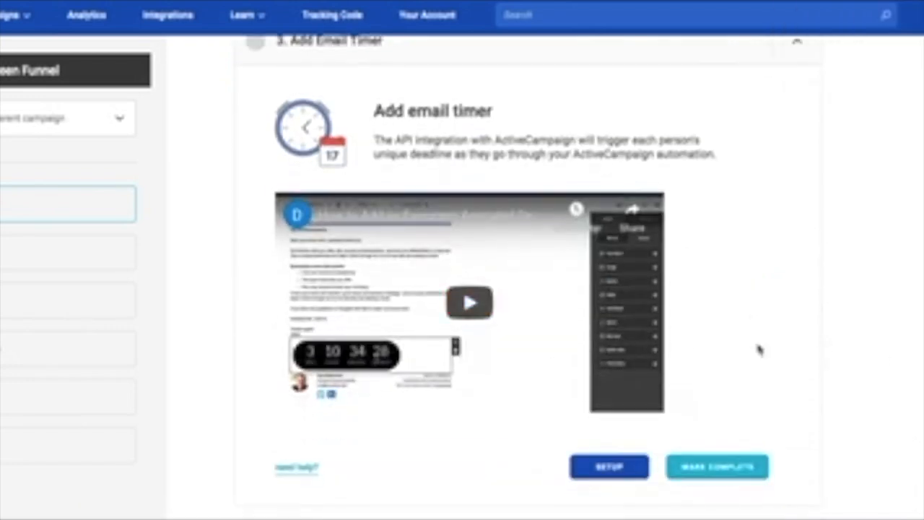
{"action": "scroll", "coordinate": [727, 335], "scroll_direction": "up", "scroll_amount": 1}
{"action": "scroll", "coordinate": [727, 335], "scroll_direction": "up", "scroll_amount": 1}
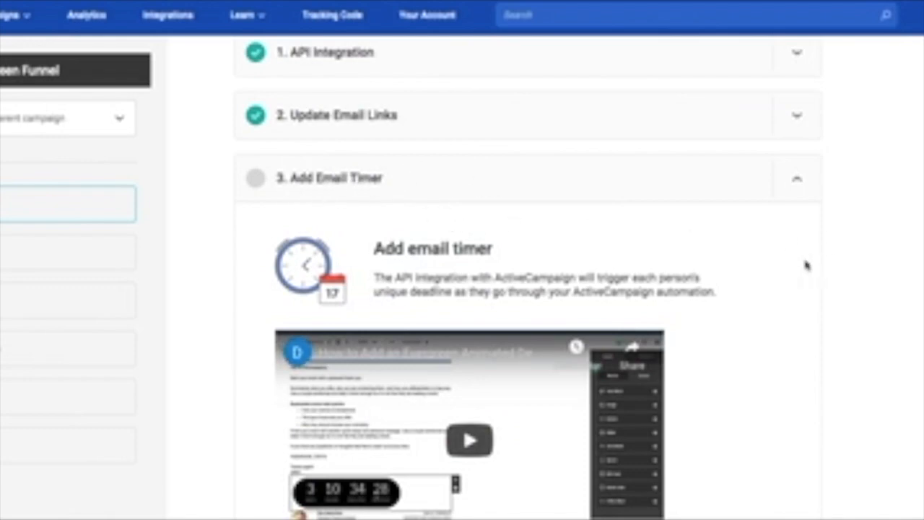
{"action": "scroll", "coordinate": [817, 264], "scroll_direction": "down", "scroll_amount": 1}
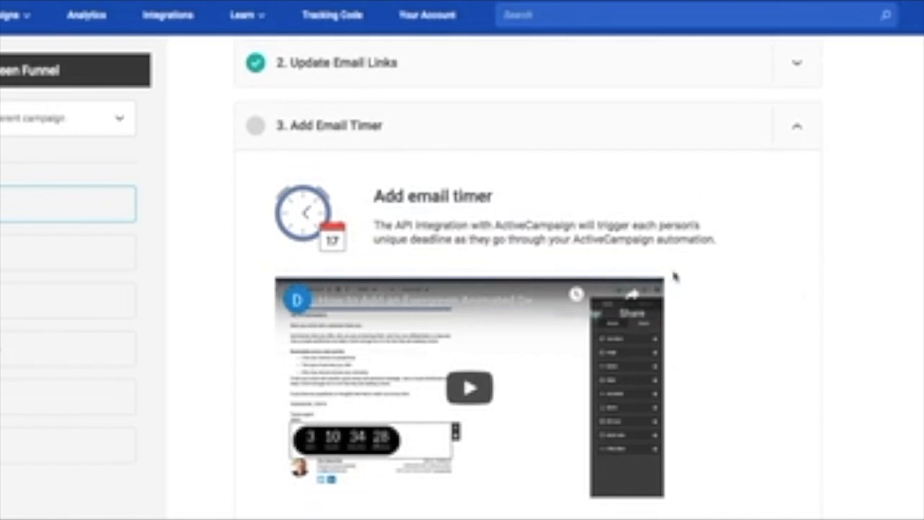
{"action": "scroll", "coordinate": [675, 274], "scroll_direction": "down", "scroll_amount": 1}
{"action": "scroll", "coordinate": [577, 348], "scroll_direction": "down", "scroll_amount": 2}
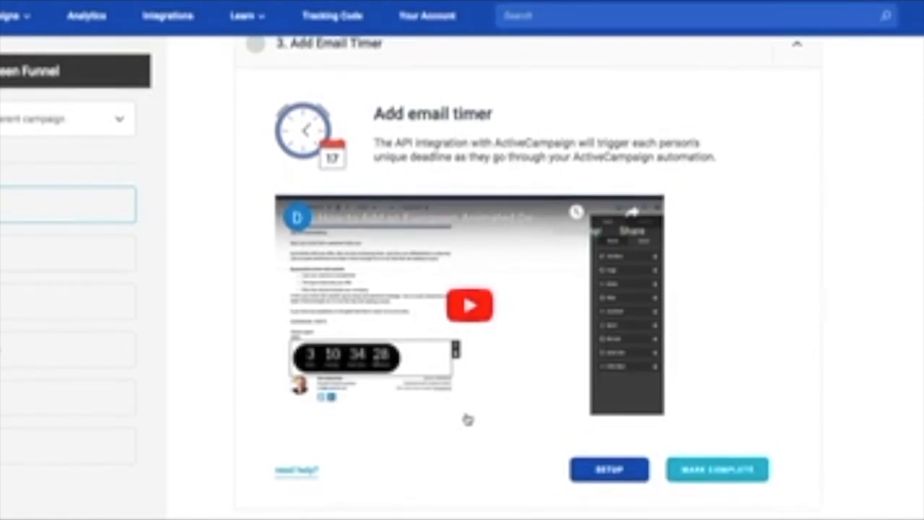
{"action": "scroll", "coordinate": [467, 419], "scroll_direction": "up", "scroll_amount": 1}
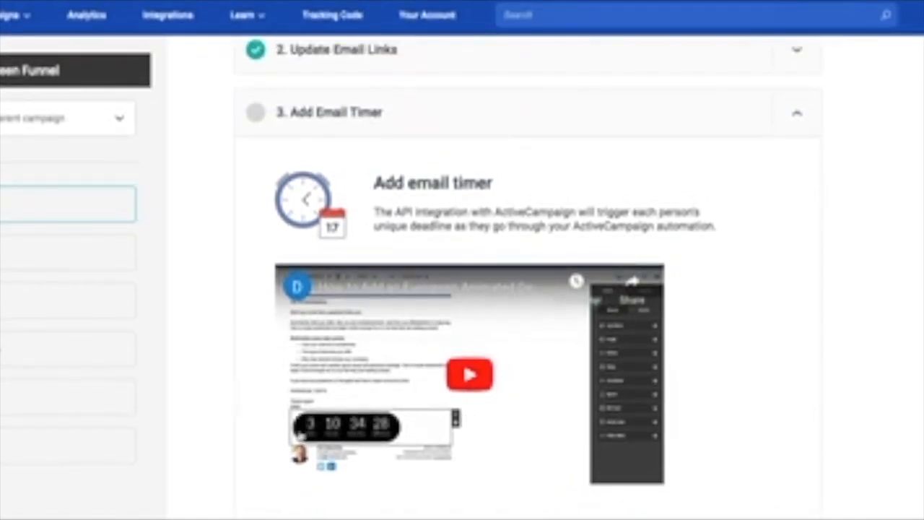
{"action": "scroll", "coordinate": [513, 404], "scroll_direction": "down", "scroll_amount": 2}
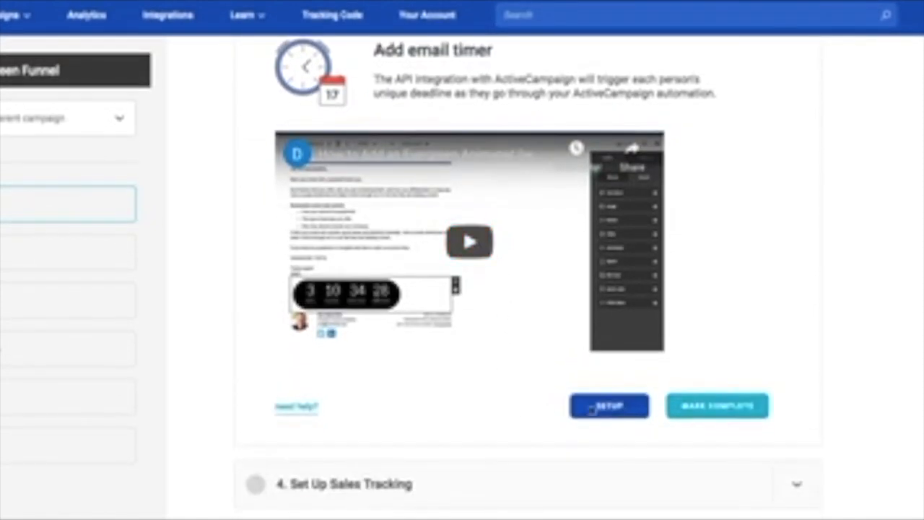
{"action": "left_click", "coordinate": [753, 409]}
Read the Set Up Sales Tracking task's description and open its setup page.
{"action": "scroll", "coordinate": [881, 303], "scroll_direction": "up", "scroll_amount": 3}
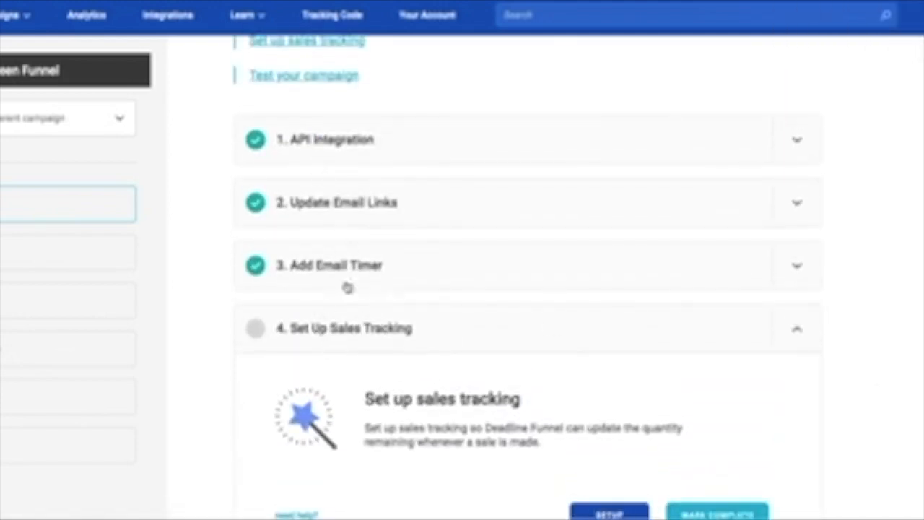
{"action": "scroll", "coordinate": [227, 257], "scroll_direction": "down", "scroll_amount": 1}
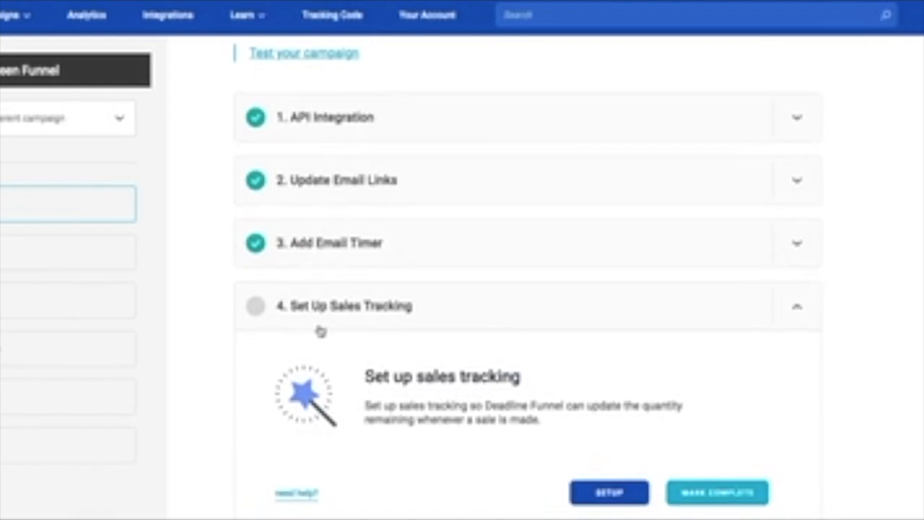
{"action": "scroll", "coordinate": [526, 297], "scroll_direction": "down", "scroll_amount": 1}
{"action": "scroll", "coordinate": [526, 297], "scroll_direction": "down", "scroll_amount": 3}
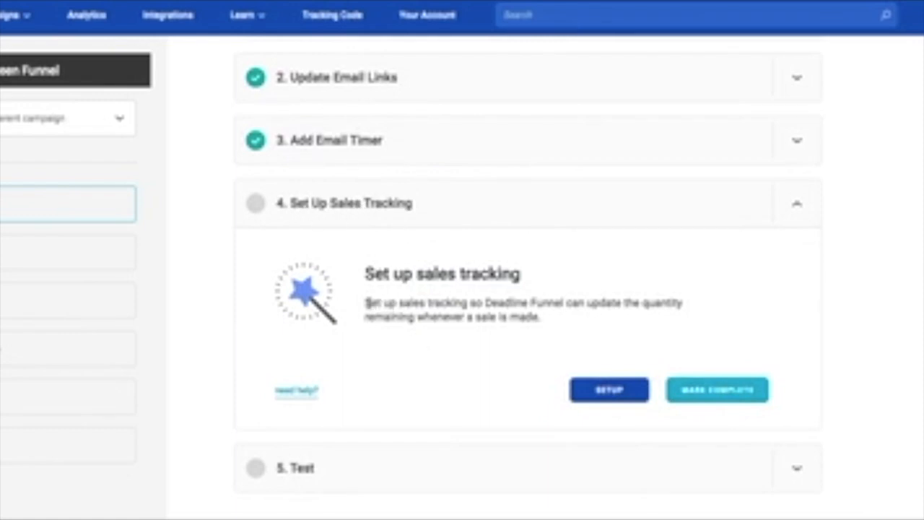
{"action": "left_click_drag", "start_coordinate": [365, 317], "coordinate": [622, 322]}
{"action": "left_click", "coordinate": [605, 322]}
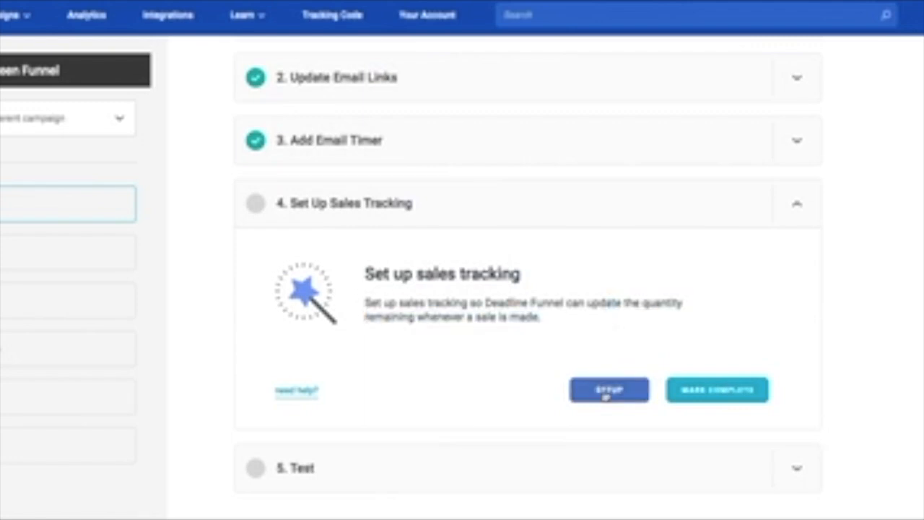
{"action": "left_click", "coordinate": [613, 395]}
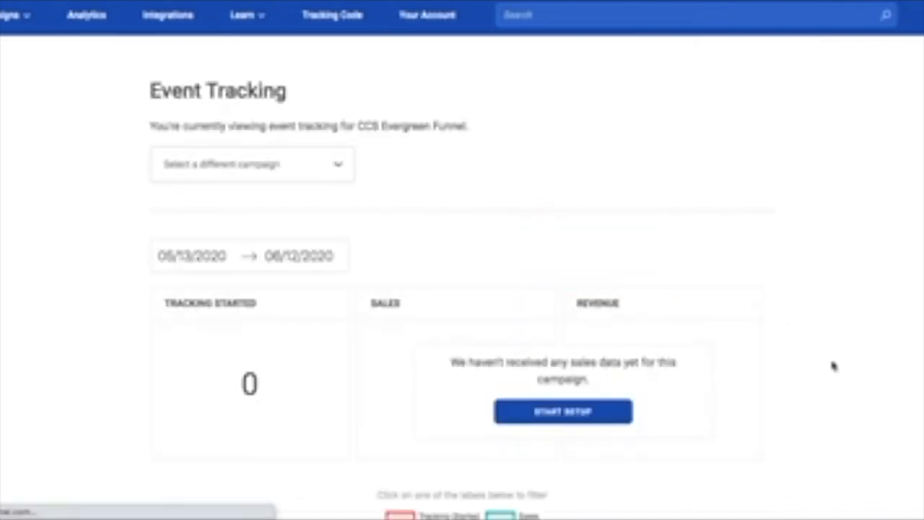
Examine the CCS Evergreen Funnel's Event Tracking page, including its summary, chart, and the Tracking Started and Sales Tracked tables.
{"action": "scroll", "coordinate": [792, 340], "scroll_direction": "down", "scroll_amount": 2}
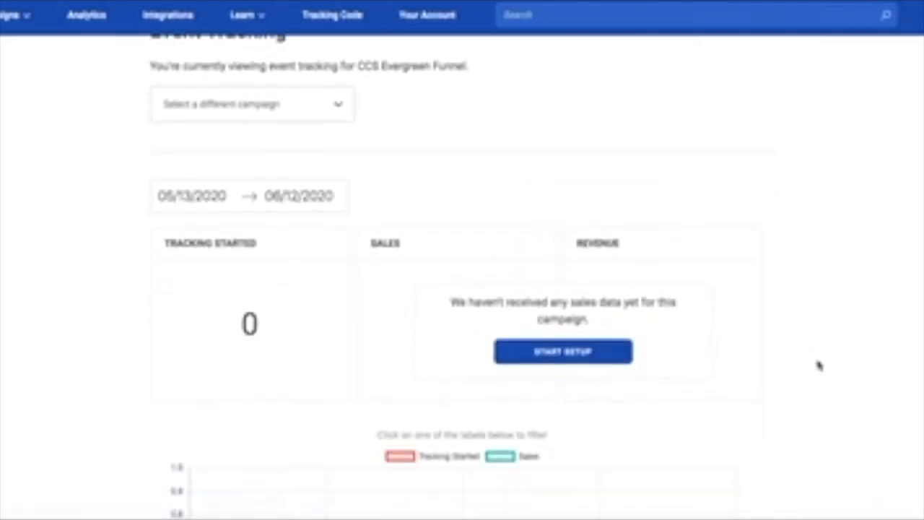
{"action": "scroll", "coordinate": [816, 363], "scroll_direction": "up", "scroll_amount": 2}
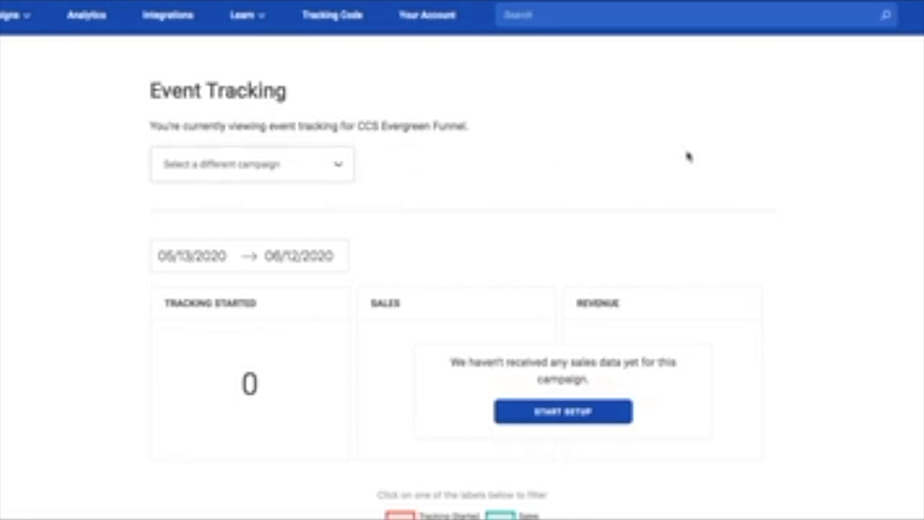
{"action": "scroll", "coordinate": [850, 291], "scroll_direction": "down", "scroll_amount": 15}
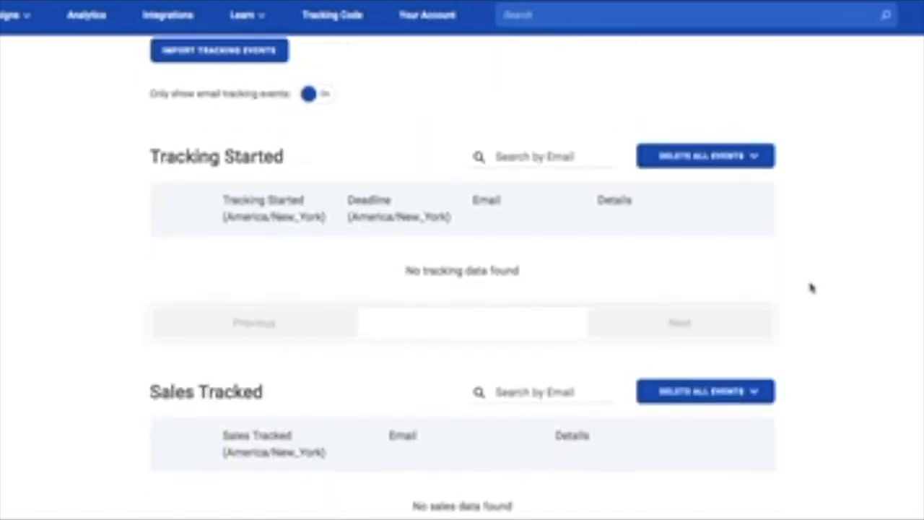
{"action": "scroll", "coordinate": [811, 288], "scroll_direction": "down", "scroll_amount": 3}
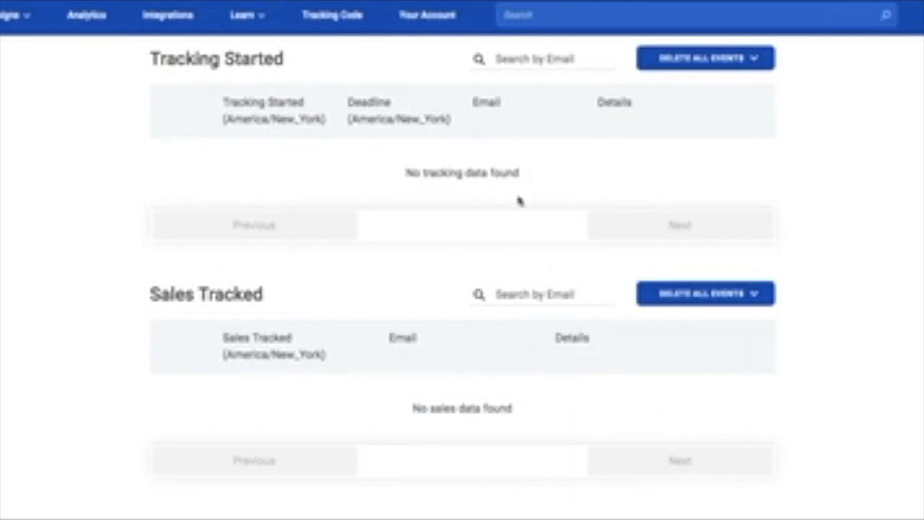
{"action": "scroll", "coordinate": [336, 322], "scroll_direction": "up", "scroll_amount": 1}
{"action": "scroll", "coordinate": [337, 322], "scroll_direction": "down", "scroll_amount": 1}
{"action": "scroll", "coordinate": [489, 457], "scroll_direction": "up", "scroll_amount": 5}
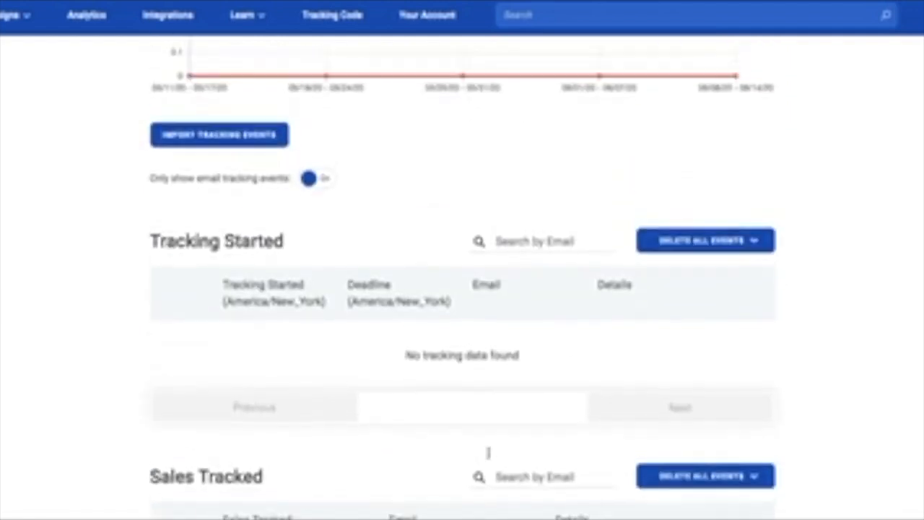
{"action": "scroll", "coordinate": [489, 455], "scroll_direction": "down", "scroll_amount": 4}
{"action": "scroll", "coordinate": [423, 473], "scroll_direction": "up", "scroll_amount": 8}
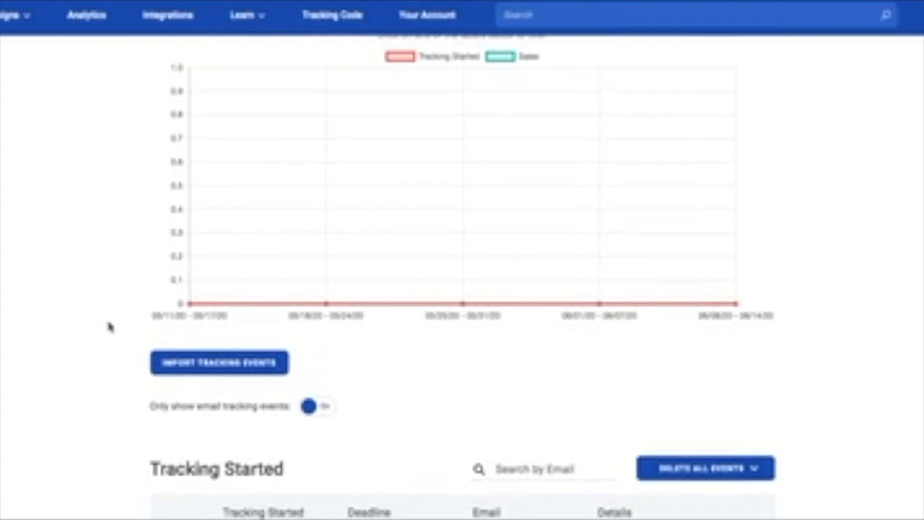
{"action": "scroll", "coordinate": [109, 327], "scroll_direction": "up", "scroll_amount": 1}
{"action": "scroll", "coordinate": [58, 357], "scroll_direction": "up", "scroll_amount": 10}
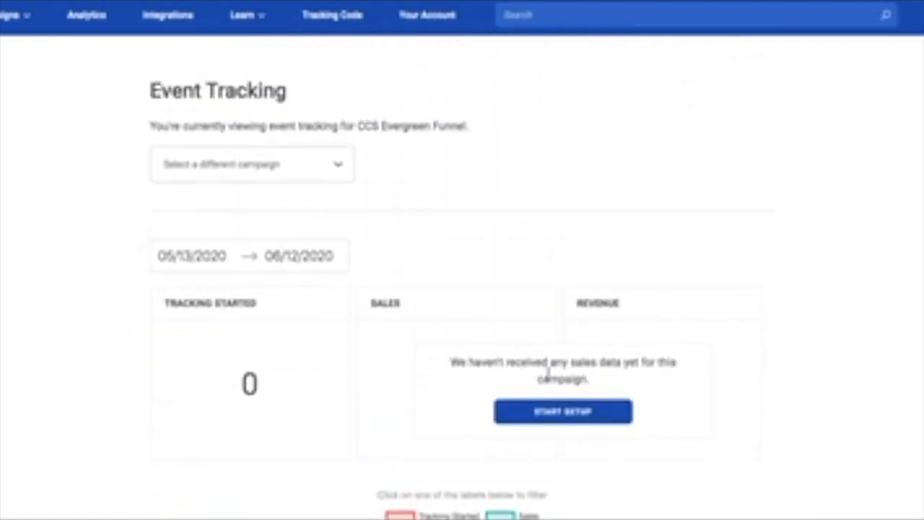
Start the sales tracking setup and read through its ActiveCampaign webhook instructions down to the status section.
{"action": "left_click", "coordinate": [541, 411]}
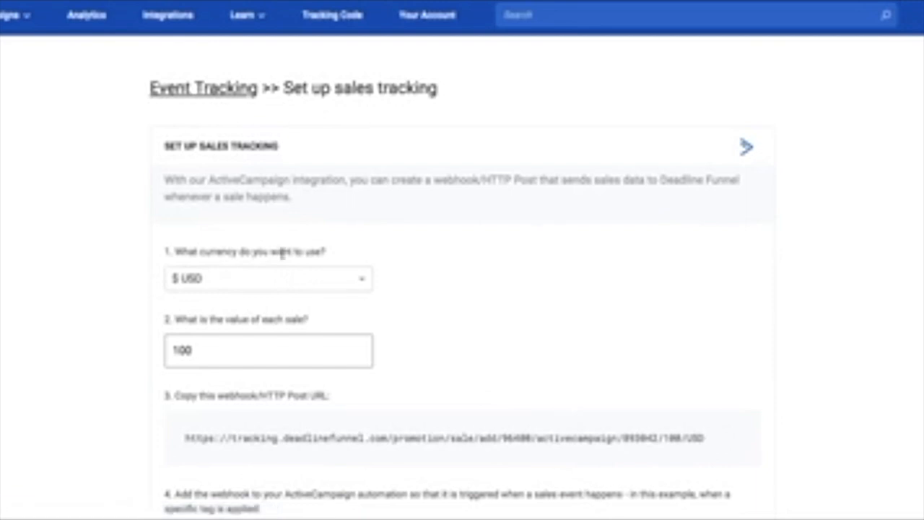
{"action": "scroll", "coordinate": [282, 253], "scroll_direction": "down", "scroll_amount": 1}
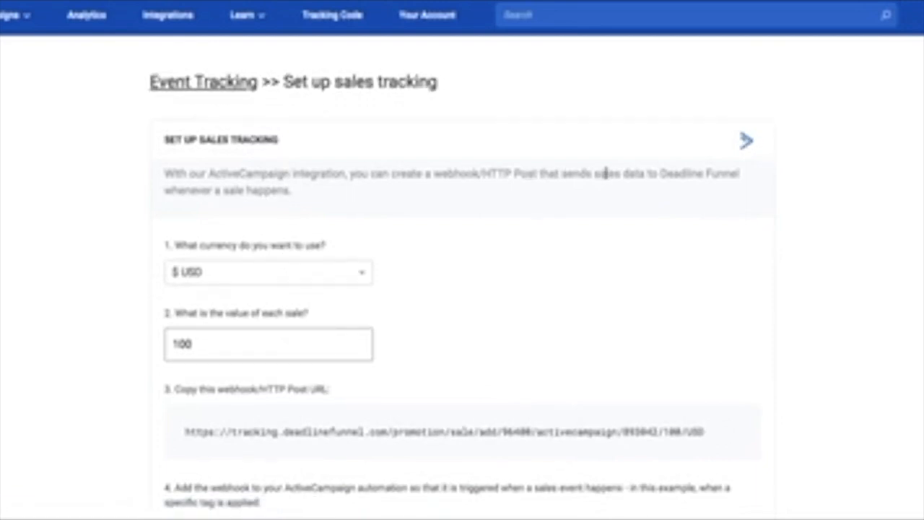
{"action": "scroll", "coordinate": [563, 285], "scroll_direction": "down", "scroll_amount": 3}
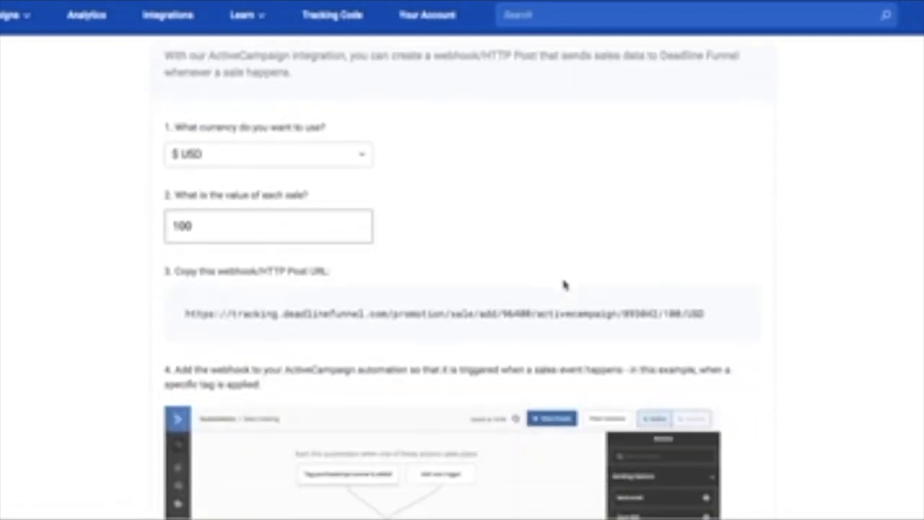
{"action": "scroll", "coordinate": [807, 340], "scroll_direction": "down", "scroll_amount": 2}
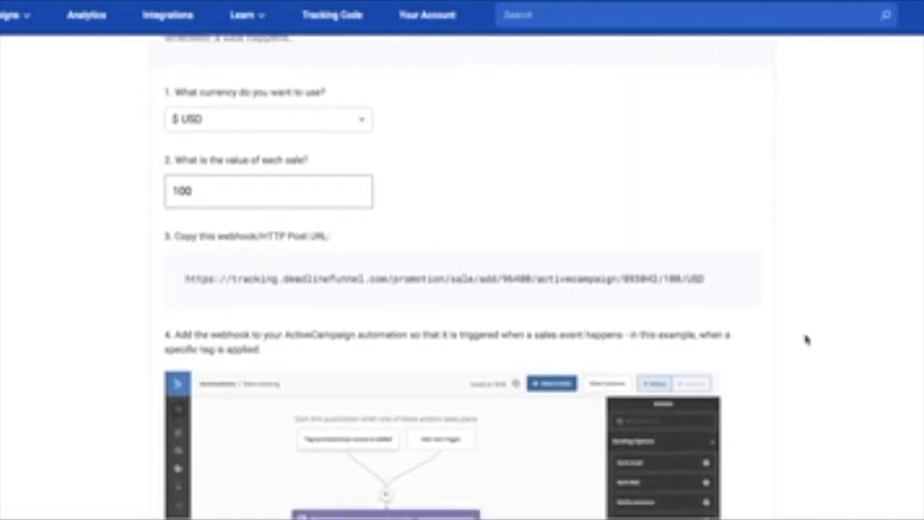
{"action": "scroll", "coordinate": [806, 339], "scroll_direction": "down", "scroll_amount": 6}
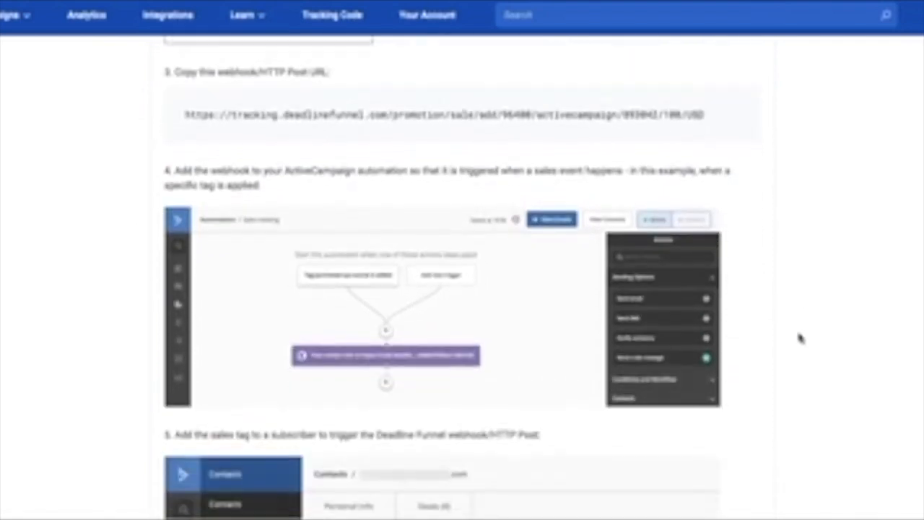
{"action": "scroll", "coordinate": [816, 291], "scroll_direction": "down", "scroll_amount": 7}
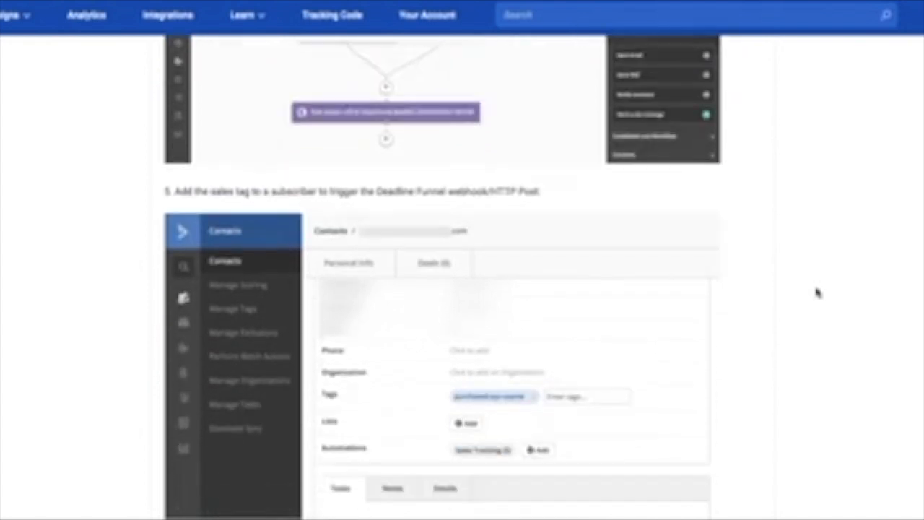
{"action": "scroll", "coordinate": [816, 292], "scroll_direction": "down", "scroll_amount": 5}
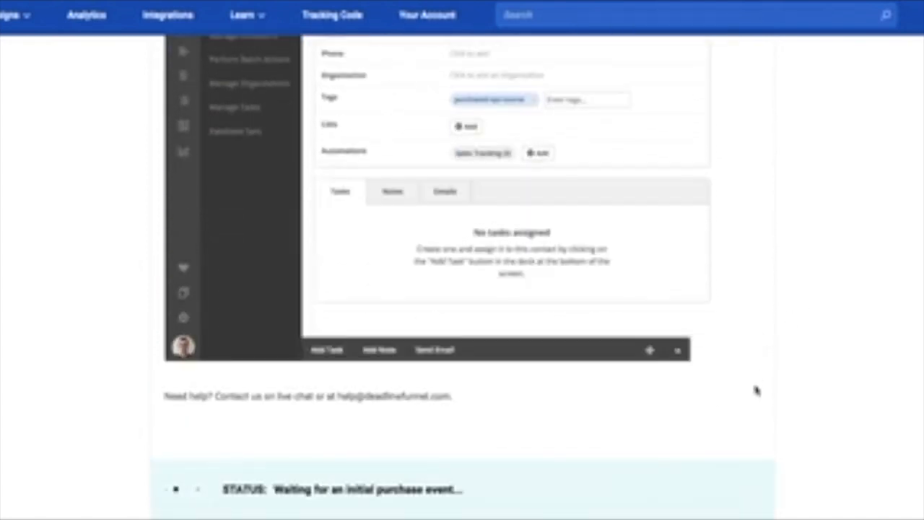
{"action": "scroll", "coordinate": [230, 430], "scroll_direction": "up", "scroll_amount": 15}
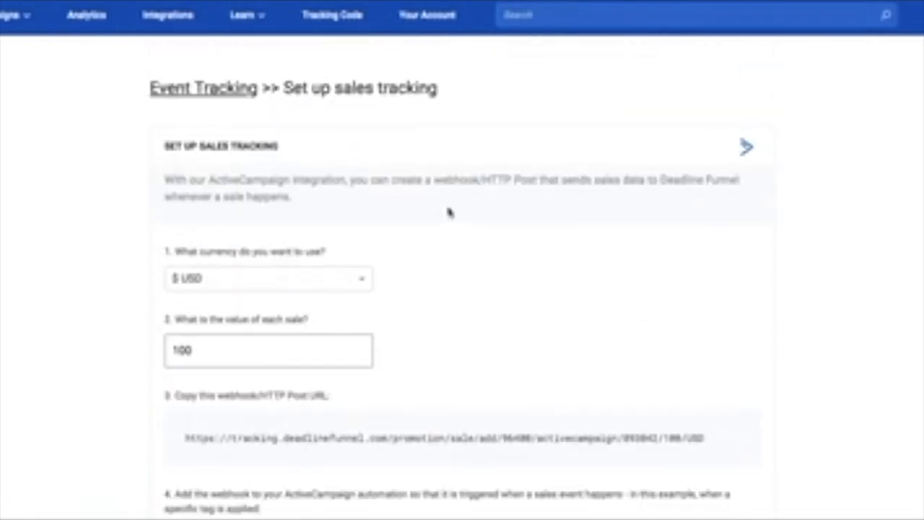
Examine the currency choices and the sale value field of the sales tracking setup.
{"action": "scroll", "coordinate": [269, 321], "scroll_direction": "down", "scroll_amount": 2}
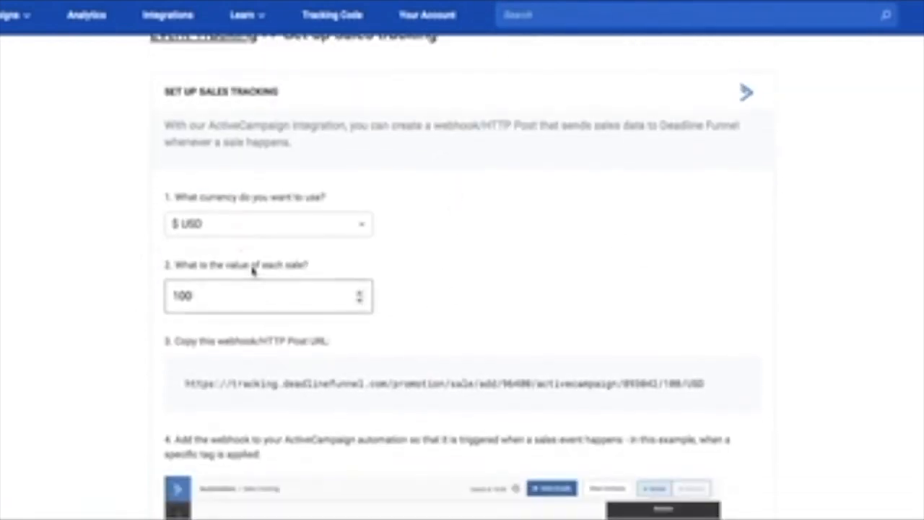
{"action": "left_click", "coordinate": [195, 226]}
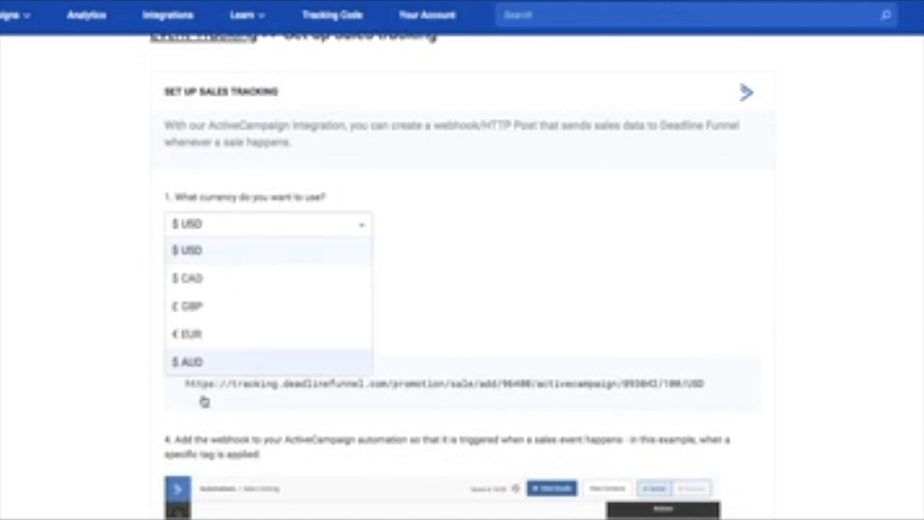
{"action": "left_click", "coordinate": [337, 226]}
{"action": "left_click_drag", "start_coordinate": [189, 301], "coordinate": [167, 301]}
{"action": "left_click", "coordinate": [516, 294]}
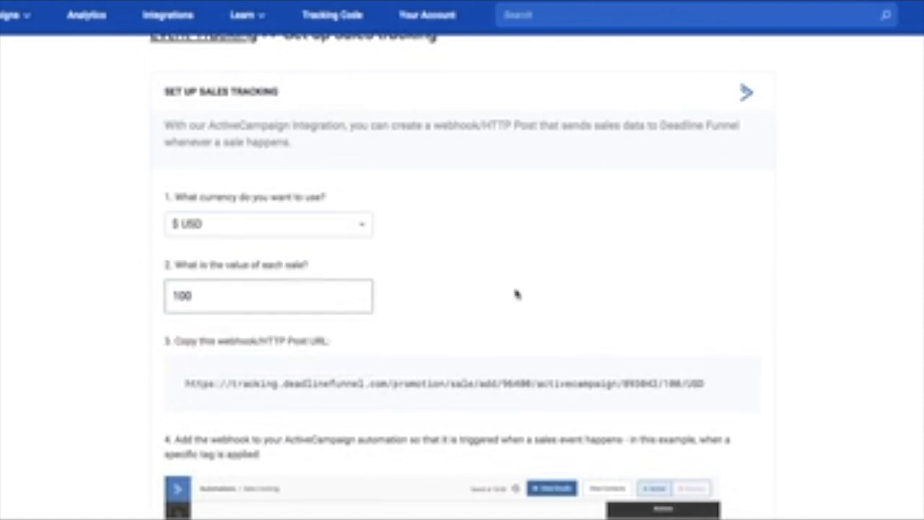
Read the instructions for adding the webhook to an ActiveCampaign automation and applying the sales tag to a subscriber.
{"action": "scroll", "coordinate": [517, 295], "scroll_direction": "down", "scroll_amount": 3}
{"action": "scroll", "coordinate": [505, 253], "scroll_direction": "down", "scroll_amount": 3}
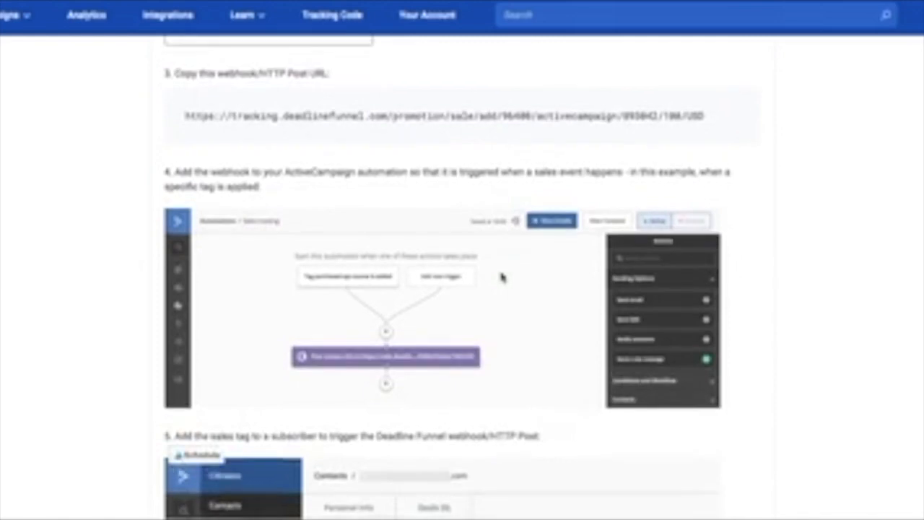
{"action": "scroll", "coordinate": [494, 271], "scroll_direction": "up", "scroll_amount": 1}
{"action": "scroll", "coordinate": [361, 202], "scroll_direction": "down", "scroll_amount": 1}
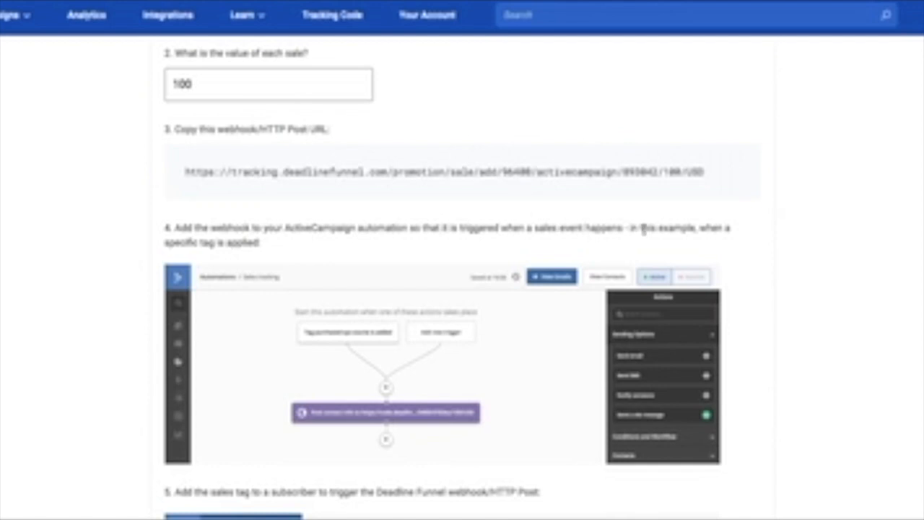
{"action": "scroll", "coordinate": [447, 277], "scroll_direction": "down", "scroll_amount": 5}
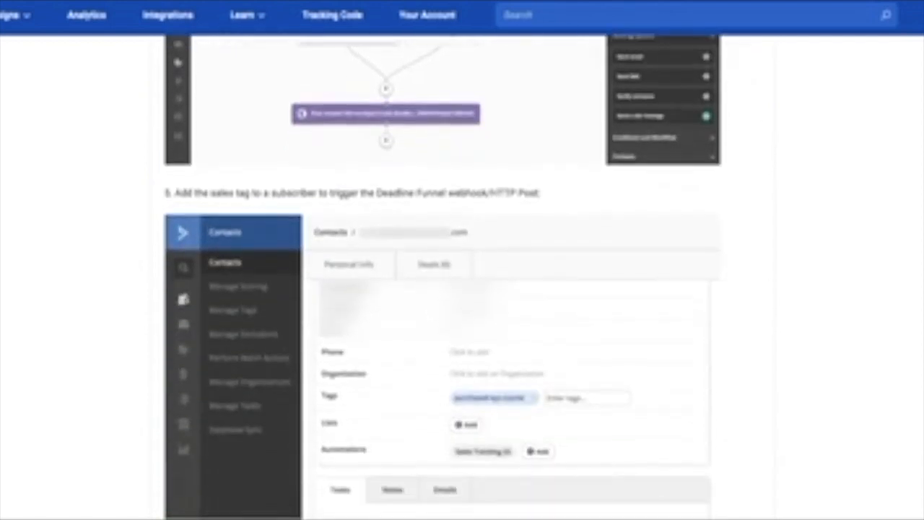
{"action": "scroll", "coordinate": [842, 342], "scroll_direction": "down", "scroll_amount": 1}
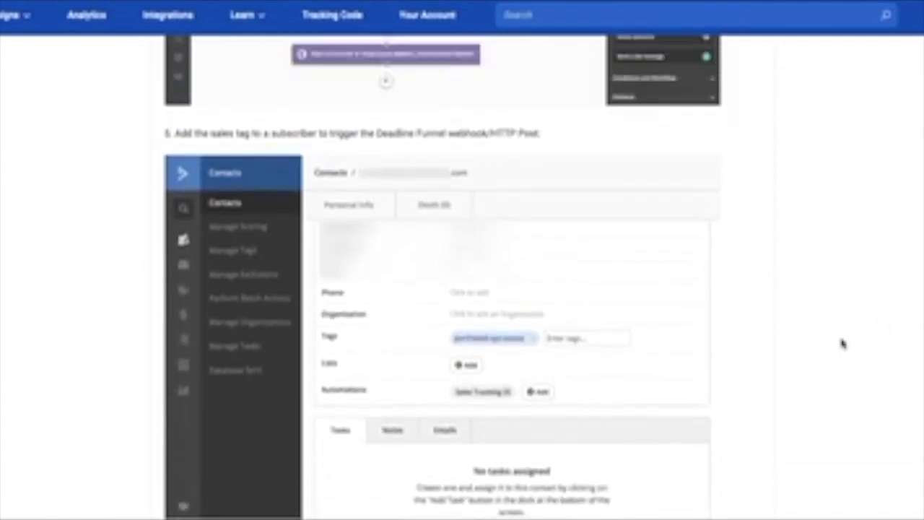
{"action": "scroll", "coordinate": [842, 344], "scroll_direction": "up", "scroll_amount": 4}
{"action": "scroll", "coordinate": [829, 380], "scroll_direction": "up", "scroll_amount": 1}
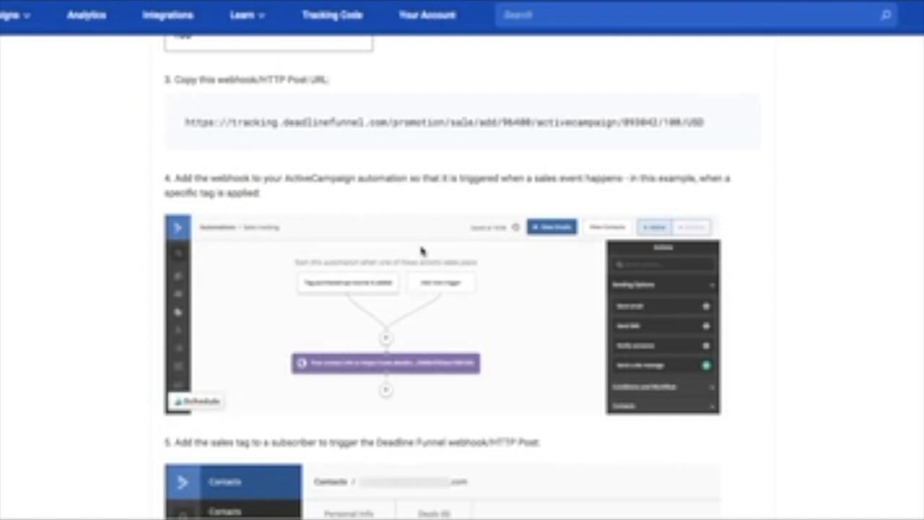
Examine the webhook/HTTP Post URL together with the currency and sale value it is built from.
{"action": "scroll", "coordinate": [900, 212], "scroll_direction": "up", "scroll_amount": 3}
{"action": "scroll", "coordinate": [452, 292], "scroll_direction": "up", "scroll_amount": 2}
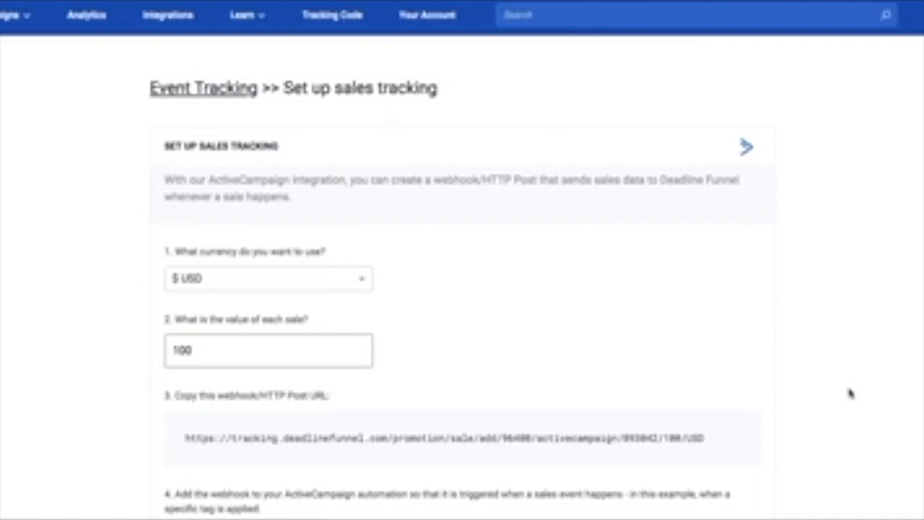
{"action": "scroll", "coordinate": [678, 380], "scroll_direction": "down", "scroll_amount": 1}
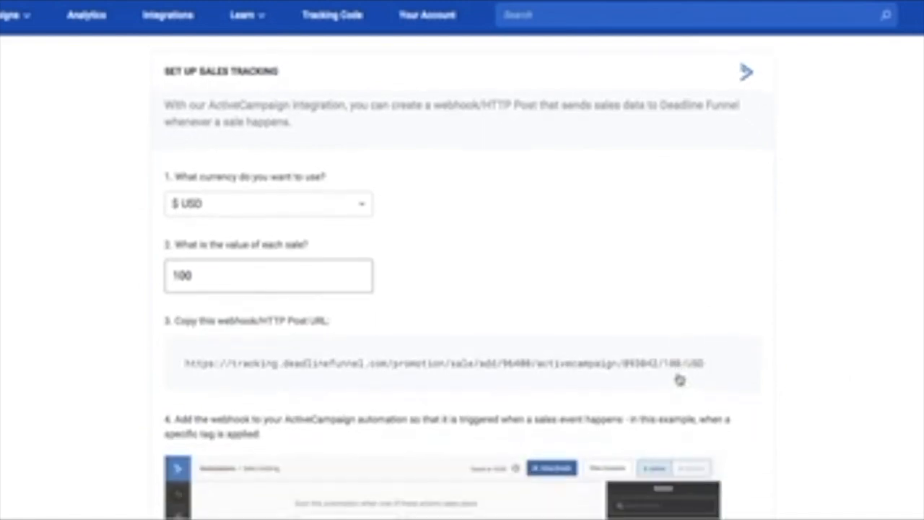
{"action": "scroll", "coordinate": [825, 407], "scroll_direction": "up", "scroll_amount": 1}
{"action": "scroll", "coordinate": [761, 405], "scroll_direction": "down", "scroll_amount": 1}
{"action": "scroll", "coordinate": [773, 408], "scroll_direction": "up", "scroll_amount": 1}
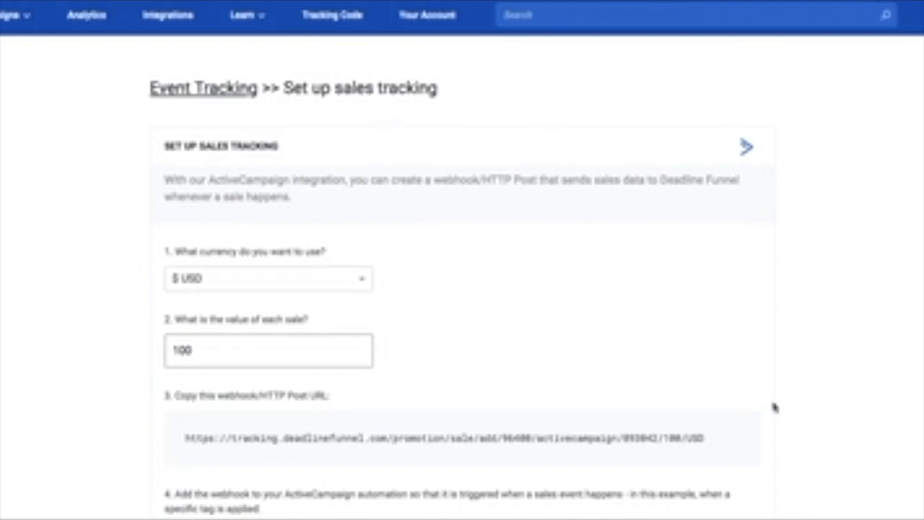
Review the example automation and the example contact's sales tag, down to the purchase event status section.
{"action": "scroll", "coordinate": [773, 408], "scroll_direction": "down", "scroll_amount": 8}
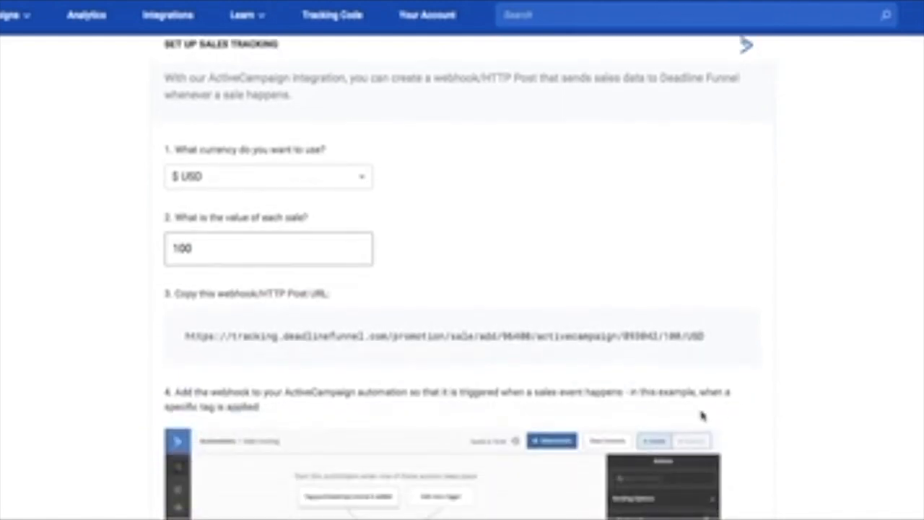
{"action": "scroll", "coordinate": [759, 368], "scroll_direction": "down", "scroll_amount": 7}
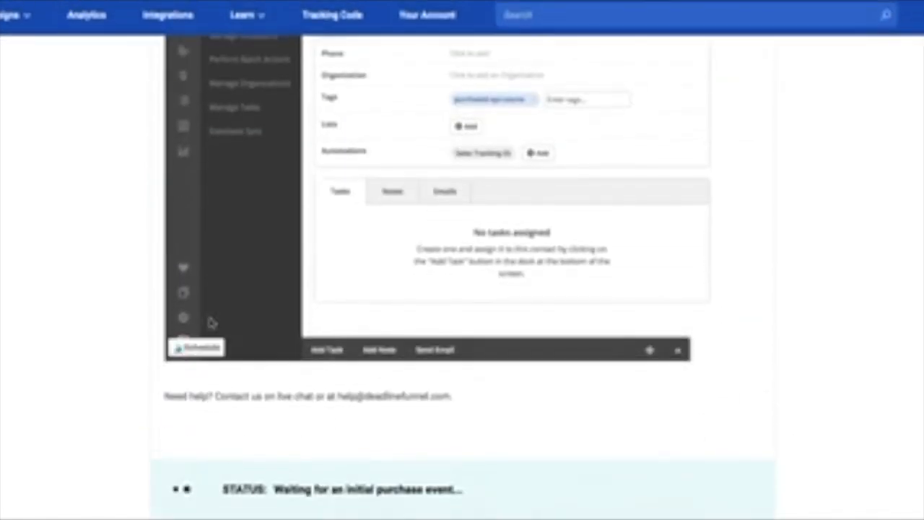
{"action": "scroll", "coordinate": [332, 357], "scroll_direction": "up", "scroll_amount": 5}
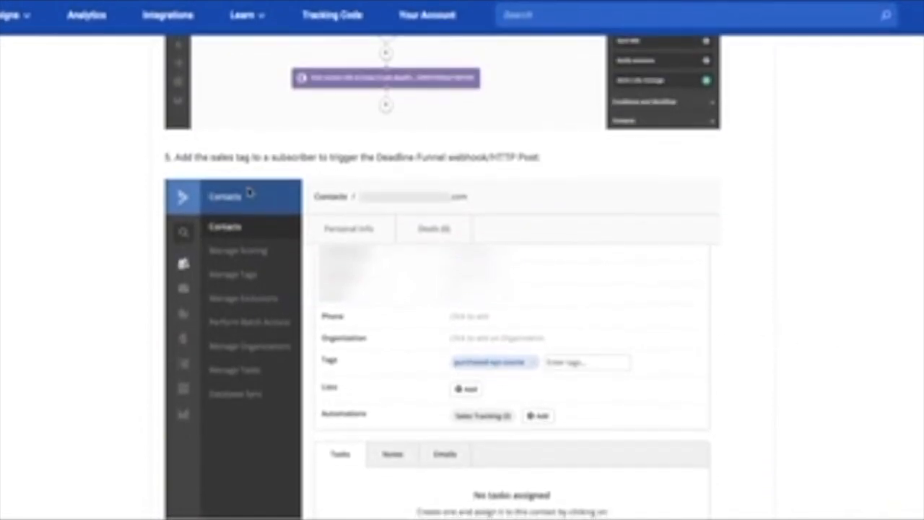
{"action": "scroll", "coordinate": [328, 448], "scroll_direction": "down", "scroll_amount": 4}
{"action": "scroll", "coordinate": [327, 442], "scroll_direction": "up", "scroll_amount": 4}
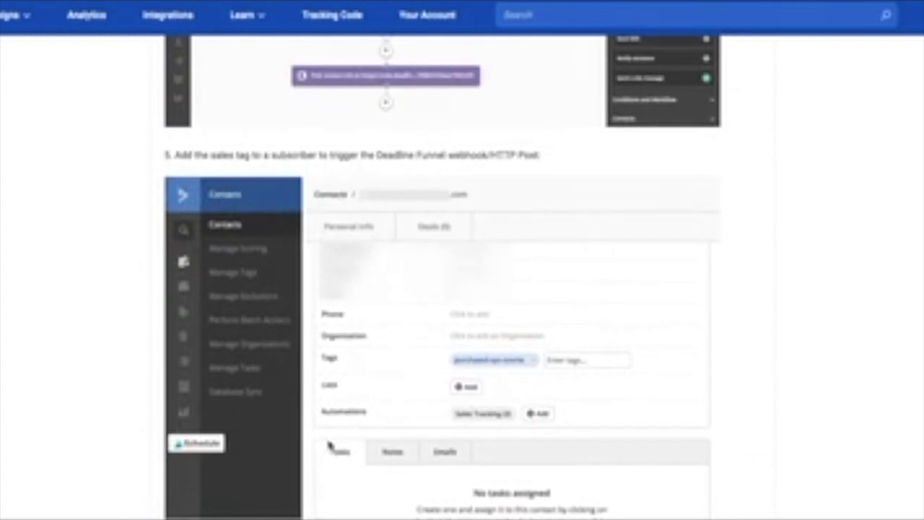
{"action": "scroll", "coordinate": [444, 393], "scroll_direction": "up", "scroll_amount": 6}
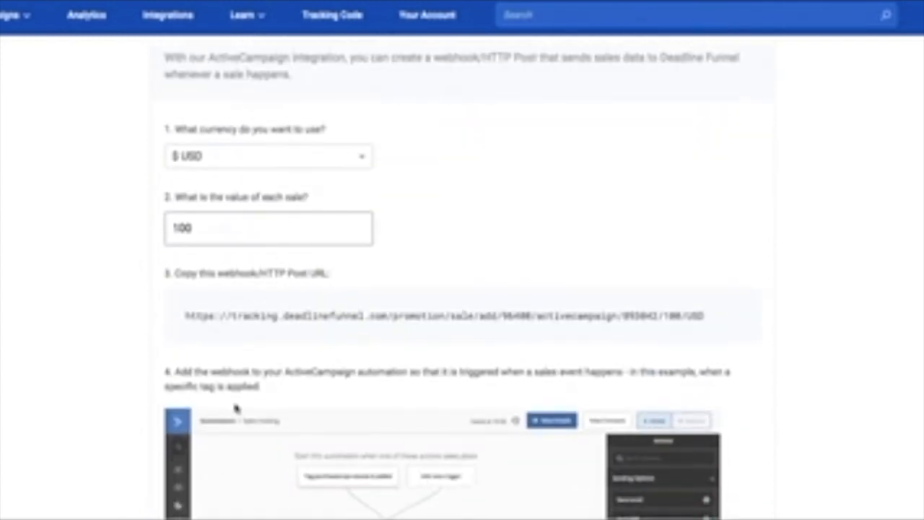
{"action": "scroll", "coordinate": [371, 392], "scroll_direction": "down", "scroll_amount": 4}
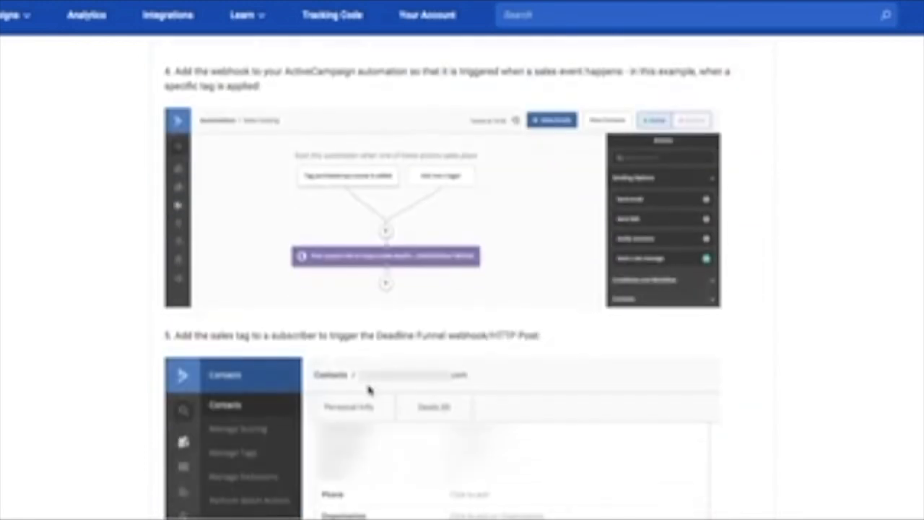
{"action": "scroll", "coordinate": [373, 382], "scroll_direction": "up", "scroll_amount": 2}
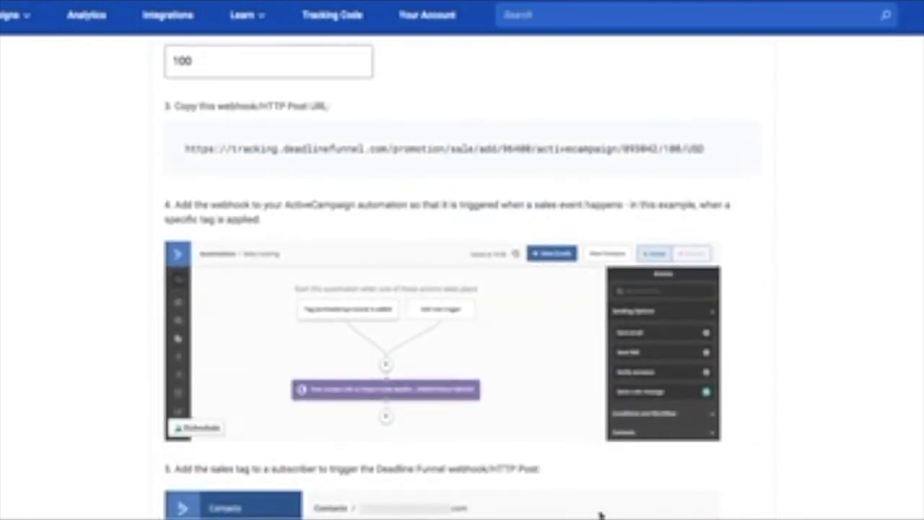
{"action": "scroll", "coordinate": [570, 365], "scroll_direction": "down", "scroll_amount": 1}
{"action": "scroll", "coordinate": [697, 455], "scroll_direction": "down", "scroll_amount": 8}
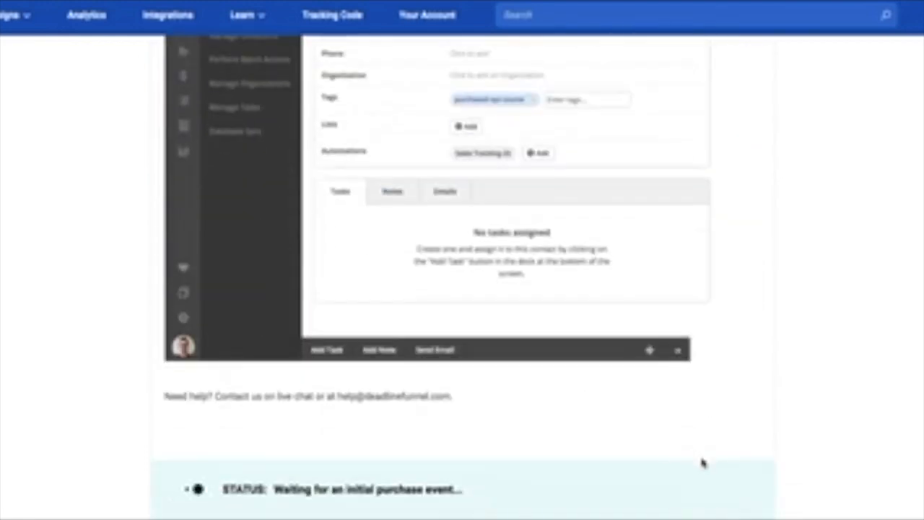
Go back over the sales tracking instructions from the status section to the webhook URL, and return to the Quick Start Guide.
{"action": "scroll", "coordinate": [230, 480], "scroll_direction": "up", "scroll_amount": 1}
{"action": "scroll", "coordinate": [230, 480], "scroll_direction": "up", "scroll_amount": 4}
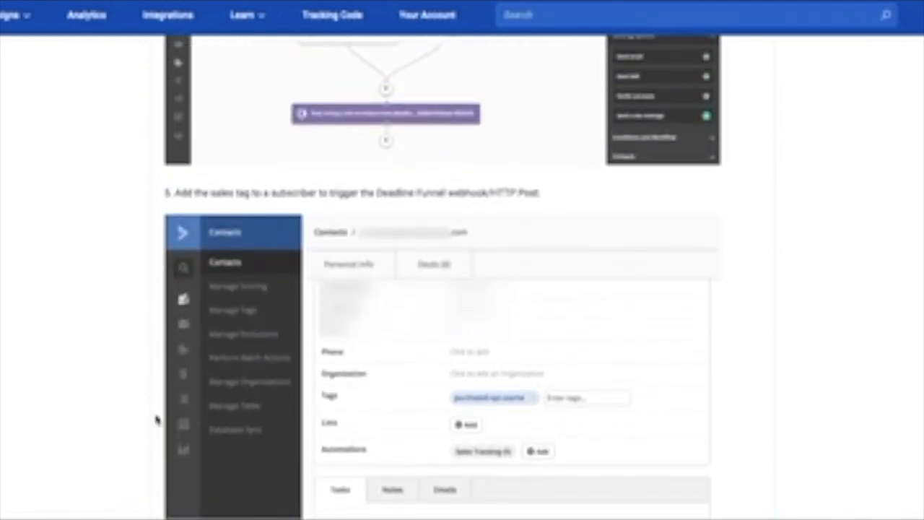
{"action": "scroll", "coordinate": [156, 420], "scroll_direction": "up", "scroll_amount": 3}
{"action": "scroll", "coordinate": [770, 396], "scroll_direction": "up", "scroll_amount": 6}
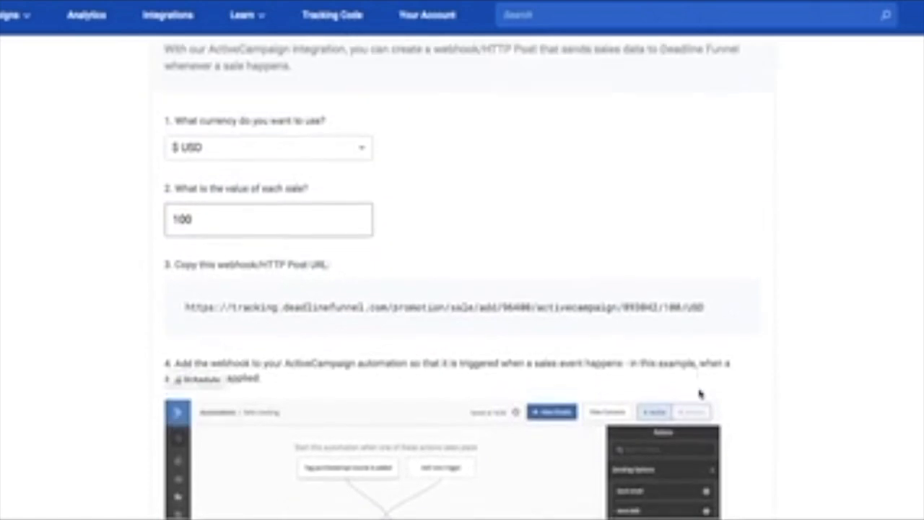
{"action": "scroll", "coordinate": [526, 430], "scroll_direction": "down", "scroll_amount": 6}
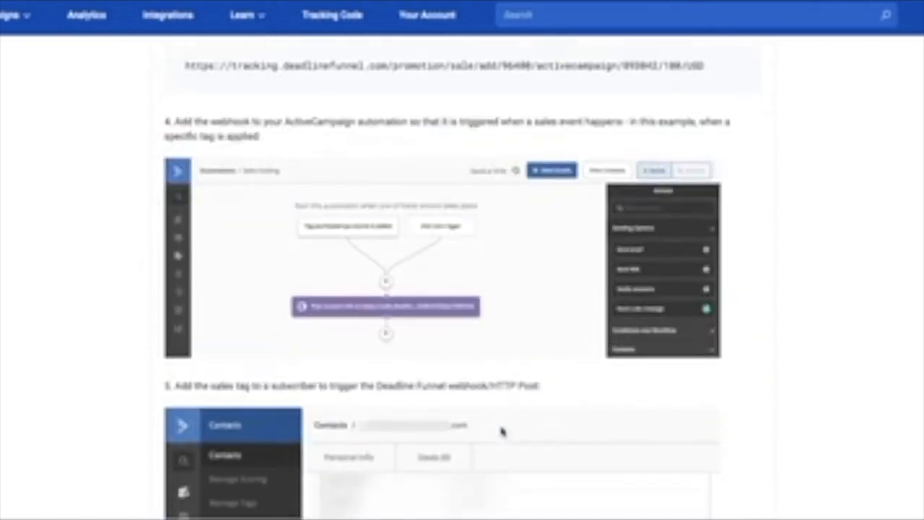
{"action": "scroll", "coordinate": [745, 459], "scroll_direction": "down", "scroll_amount": 5}
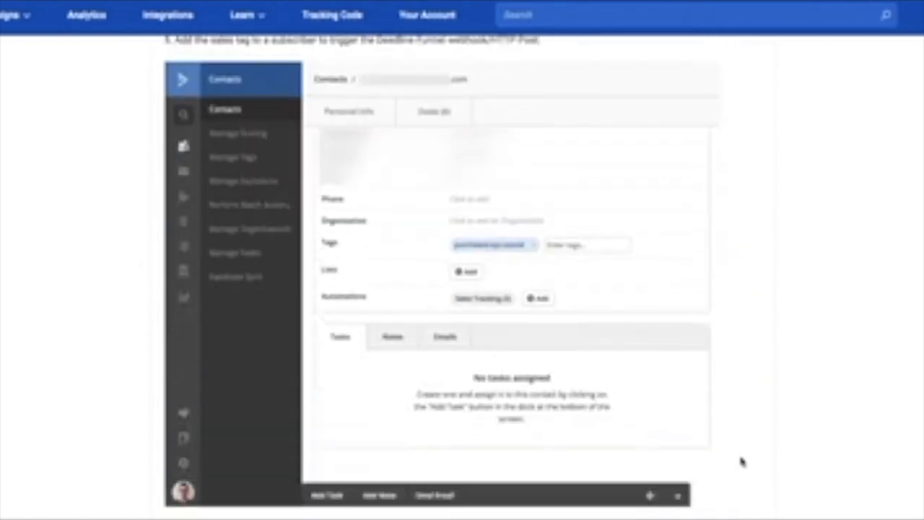
{"action": "scroll", "coordinate": [743, 462], "scroll_direction": "up", "scroll_amount": 10}
{"action": "scroll", "coordinate": [279, 473], "scroll_direction": "down", "scroll_amount": 2}
{"action": "scroll", "coordinate": [279, 468], "scroll_direction": "up", "scroll_amount": 2}
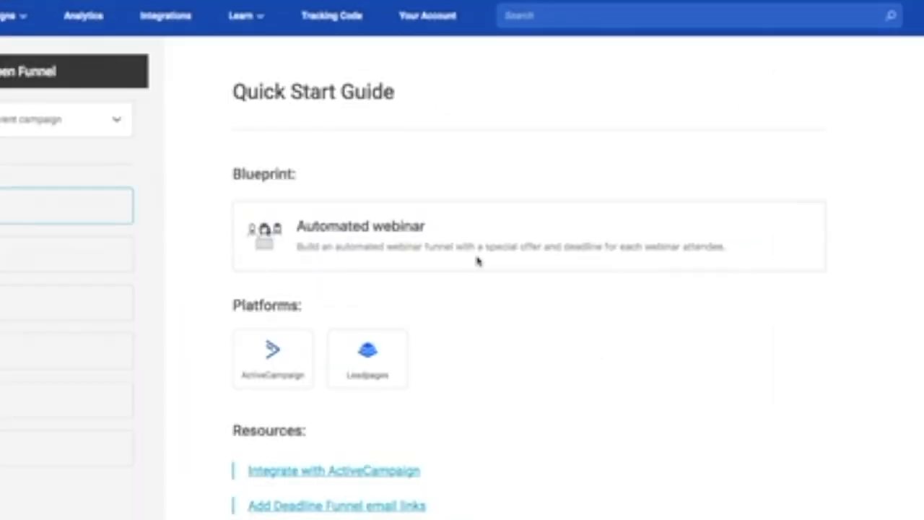
Review the Quick Start Guide's resources and its task list, from API Integration through Test.
{"action": "scroll", "coordinate": [262, 339], "scroll_direction": "down", "scroll_amount": 5}
{"action": "scroll", "coordinate": [262, 336], "scroll_direction": "up", "scroll_amount": 2}
{"action": "scroll", "coordinate": [196, 419], "scroll_direction": "down", "scroll_amount": 5}
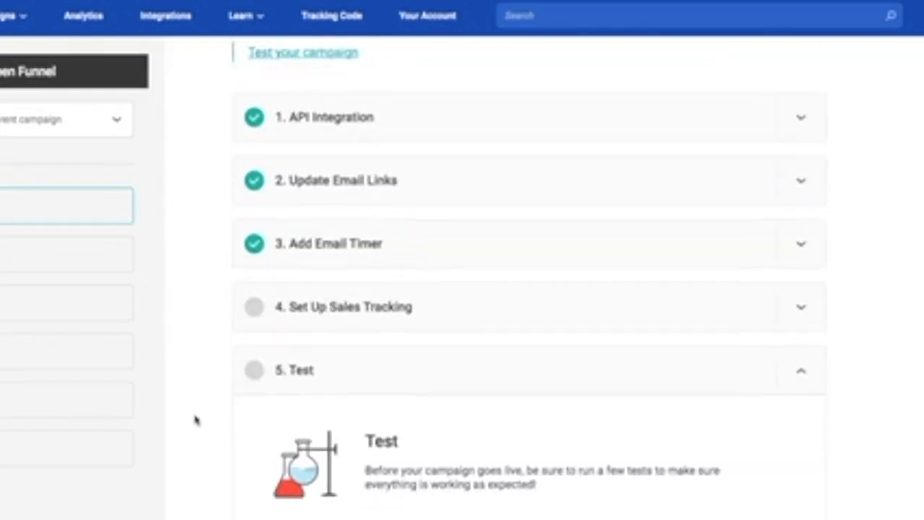
{"action": "scroll", "coordinate": [199, 408], "scroll_direction": "up", "scroll_amount": 2}
{"action": "scroll", "coordinate": [199, 406], "scroll_direction": "up", "scroll_amount": 1}
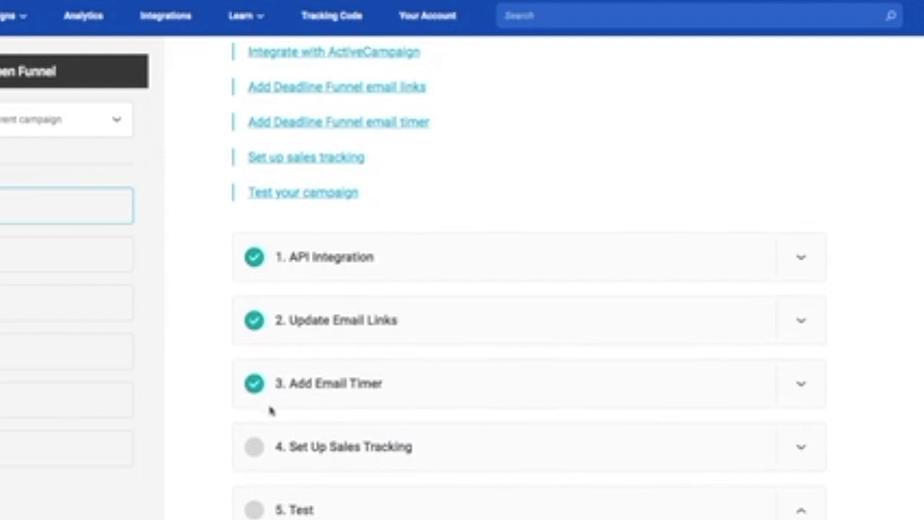
{"action": "scroll", "coordinate": [237, 311], "scroll_direction": "up", "scroll_amount": 6}
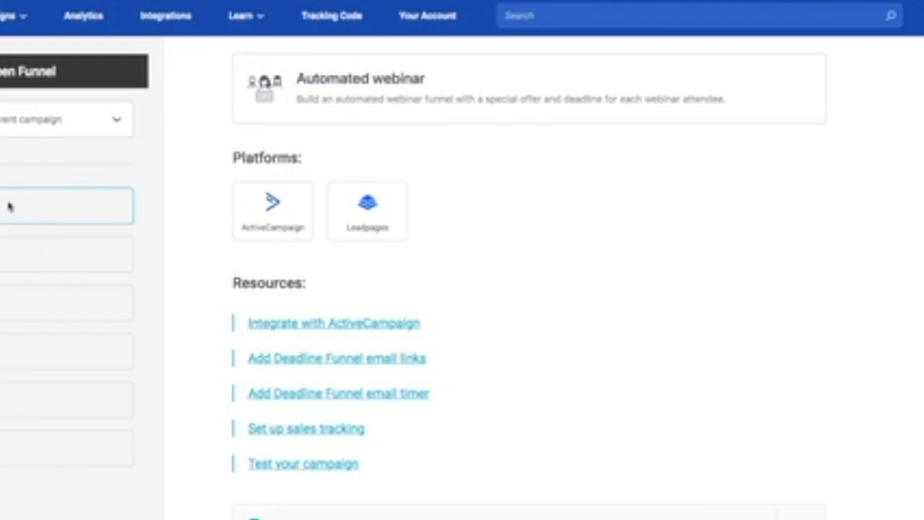
Open the campaign's Pages section and inspect the Floating Bar entry's before-deadline URL and its alert.
{"action": "left_click", "coordinate": [12, 261]}
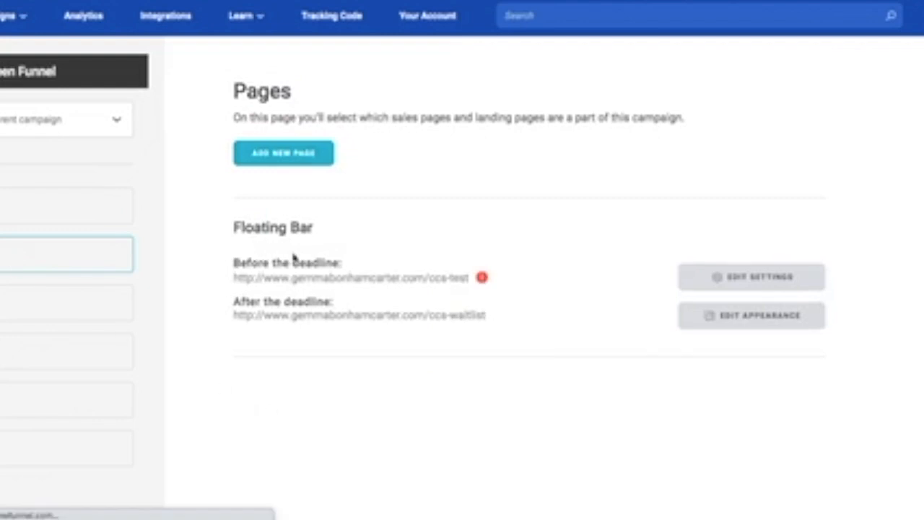
{"action": "mouse_move", "coordinate": [483, 280]}
{"action": "left_click_drag", "start_coordinate": [236, 278], "coordinate": [402, 280]}
{"action": "left_click", "coordinate": [420, 280]}
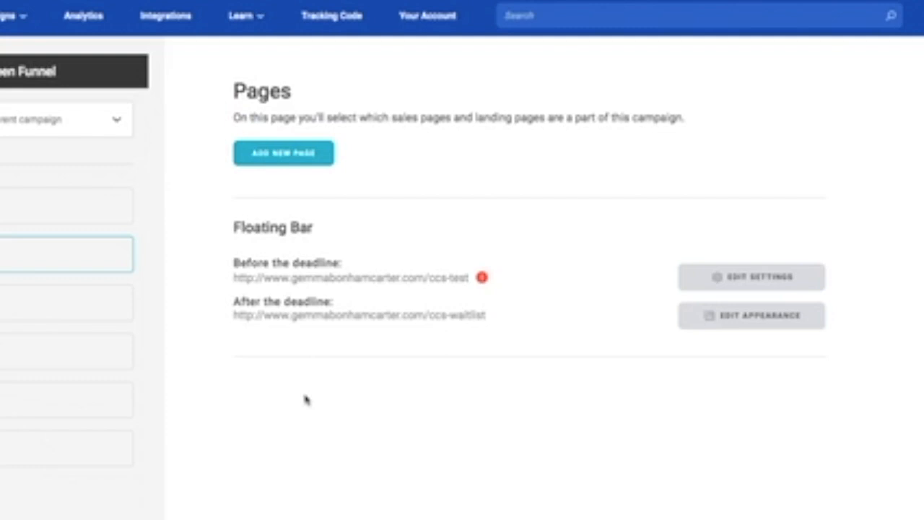
Open the form for adding a new page and examine its URL fields and timer display options.
{"action": "left_click", "coordinate": [315, 157]}
{"action": "scroll", "coordinate": [459, 333], "scroll_direction": "down", "scroll_amount": 5}
{"action": "scroll", "coordinate": [459, 334], "scroll_direction": "up", "scroll_amount": 3}
{"action": "scroll", "coordinate": [570, 404], "scroll_direction": "down", "scroll_amount": 1}
{"action": "scroll", "coordinate": [587, 361], "scroll_direction": "down", "scroll_amount": 1}
{"action": "scroll", "coordinate": [726, 336], "scroll_direction": "up", "scroll_amount": 3}
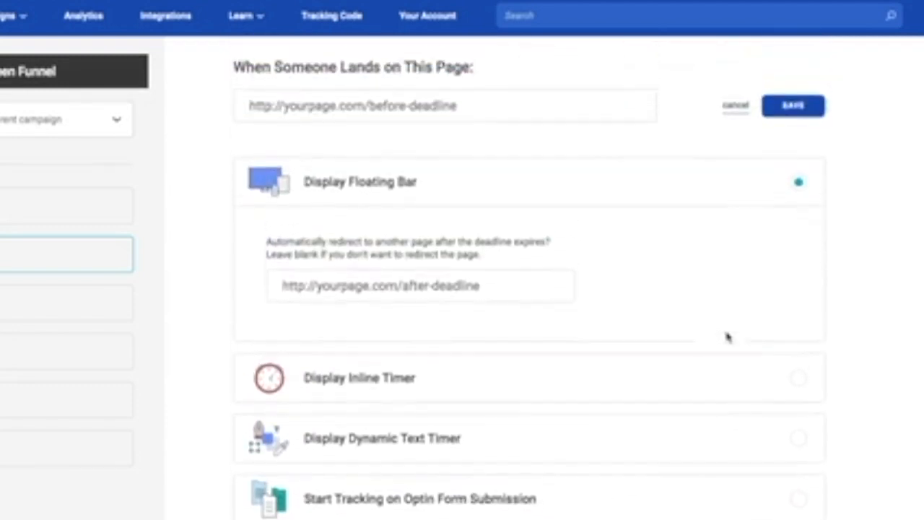
{"action": "scroll", "coordinate": [671, 321], "scroll_direction": "down", "scroll_amount": 3}
{"action": "scroll", "coordinate": [762, 277], "scroll_direction": "up", "scroll_amount": 1}
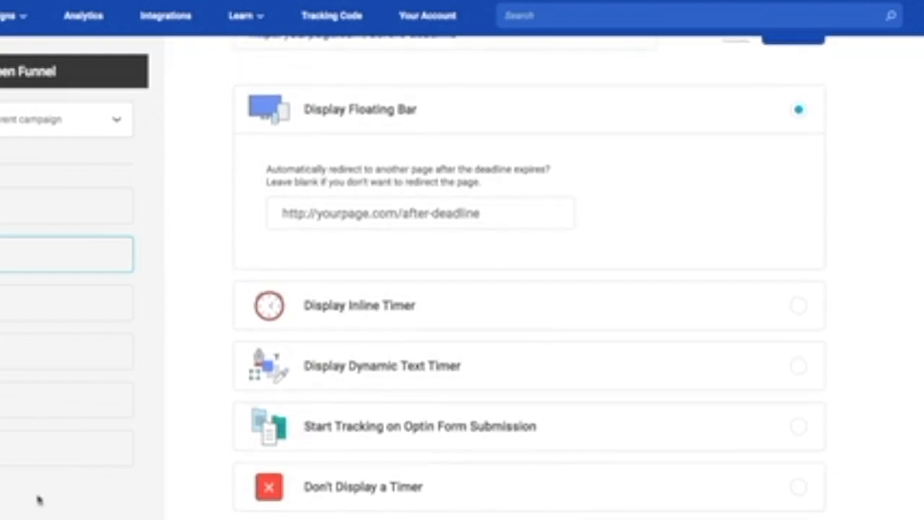
{"action": "scroll", "coordinate": [477, 462], "scroll_direction": "up", "scroll_amount": 3}
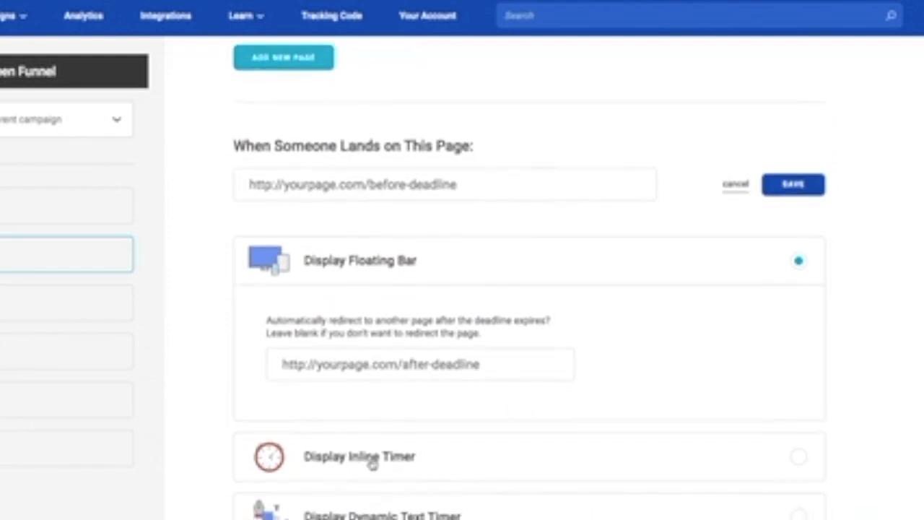
Try the Display Inline Timer option, switch back to Display Floating Bar, and cancel the new page.
{"action": "left_click", "coordinate": [373, 464]}
{"action": "left_click", "coordinate": [329, 268]}
{"action": "scroll", "coordinate": [507, 348], "scroll_direction": "down", "scroll_amount": 3}
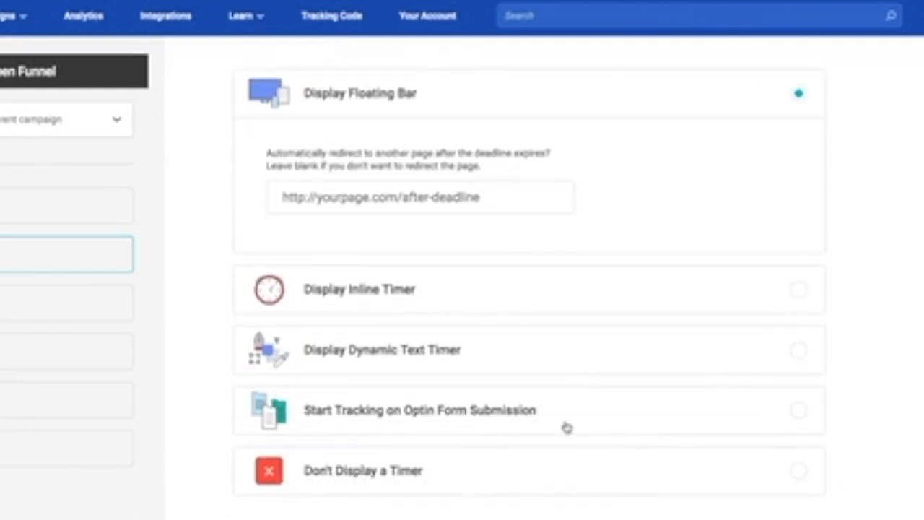
{"action": "scroll", "coordinate": [567, 426], "scroll_direction": "down", "scroll_amount": 3}
{"action": "scroll", "coordinate": [565, 426], "scroll_direction": "up", "scroll_amount": 5}
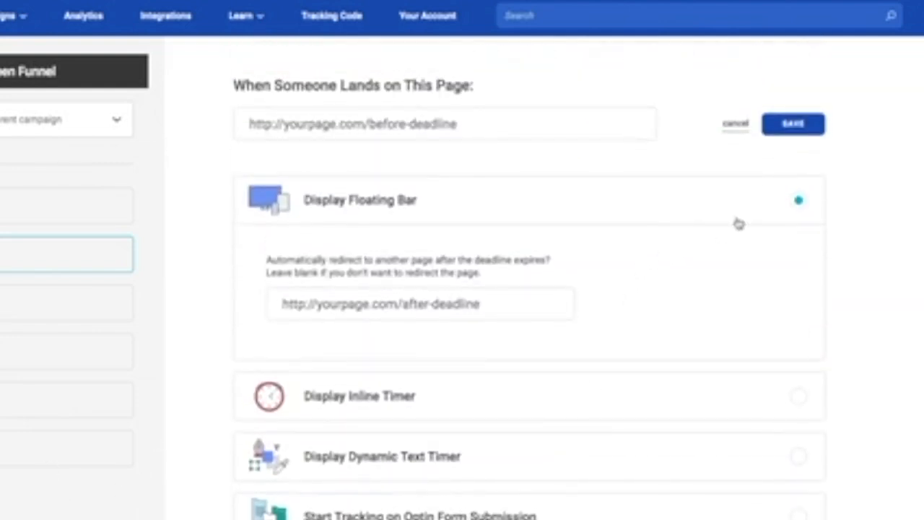
{"action": "scroll", "coordinate": [736, 216], "scroll_direction": "up", "scroll_amount": 1}
{"action": "left_click", "coordinate": [736, 168]}
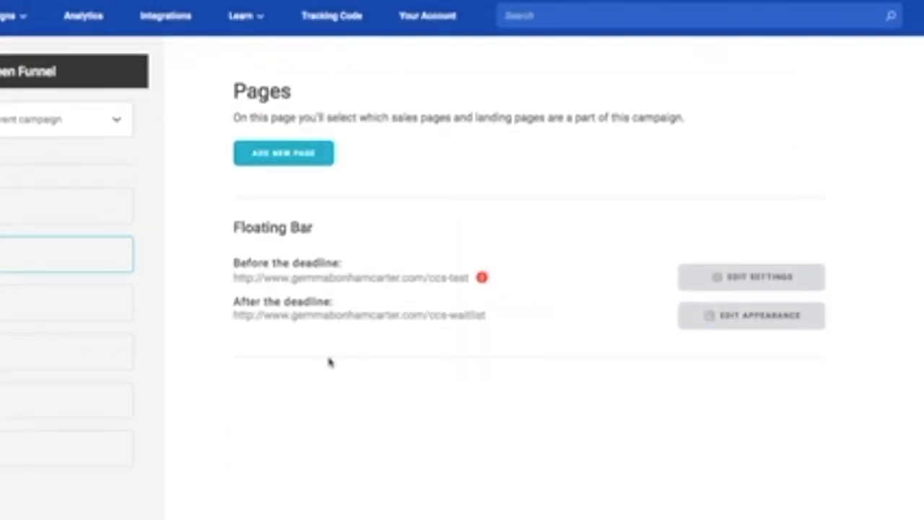
Open the campaign's Email Setup section and review its email link and the Email Timer HTML code.
{"action": "left_click", "coordinate": [36, 305]}
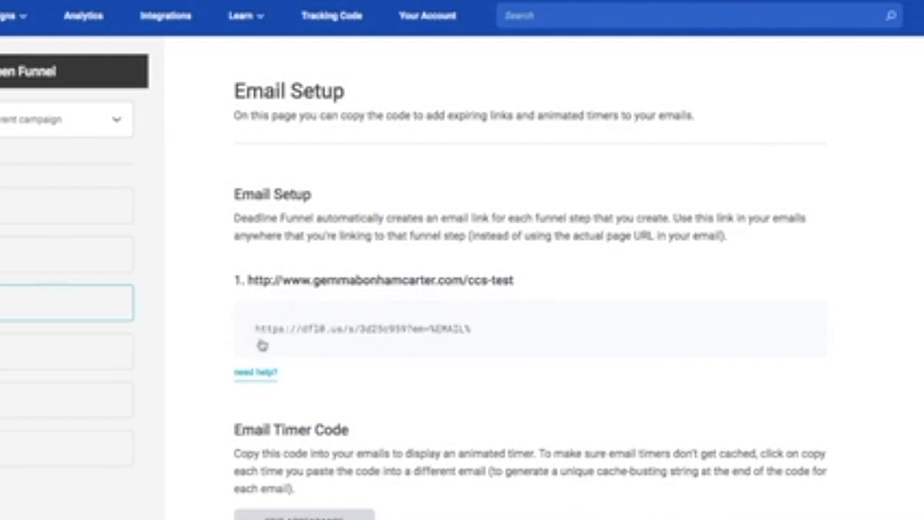
{"action": "scroll", "coordinate": [415, 361], "scroll_direction": "down", "scroll_amount": 3}
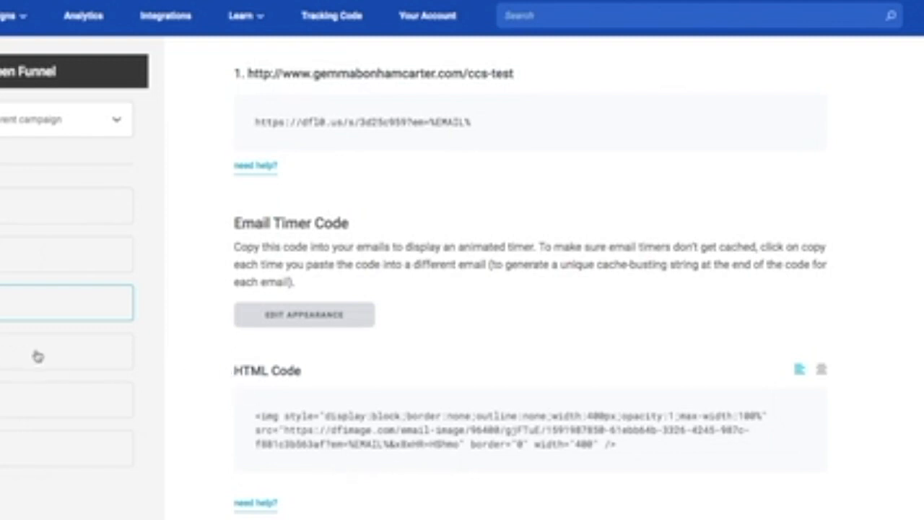
Open the campaign's Settings section and examine the deadline type, length, time, timezone and format options.
{"action": "left_click", "coordinate": [14, 400]}
{"action": "scroll", "coordinate": [210, 425], "scroll_direction": "up", "scroll_amount": 3}
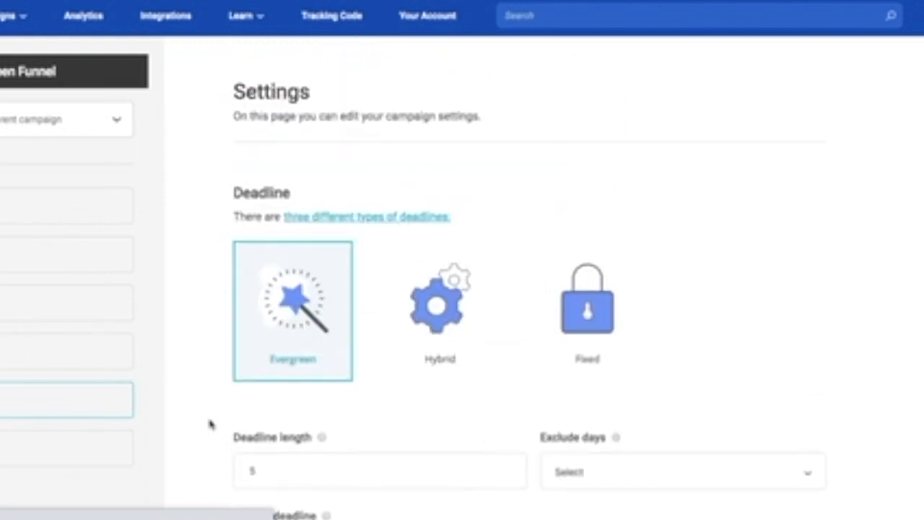
{"action": "scroll", "coordinate": [211, 415], "scroll_direction": "down", "scroll_amount": 7}
{"action": "scroll", "coordinate": [212, 414], "scroll_direction": "up", "scroll_amount": 7}
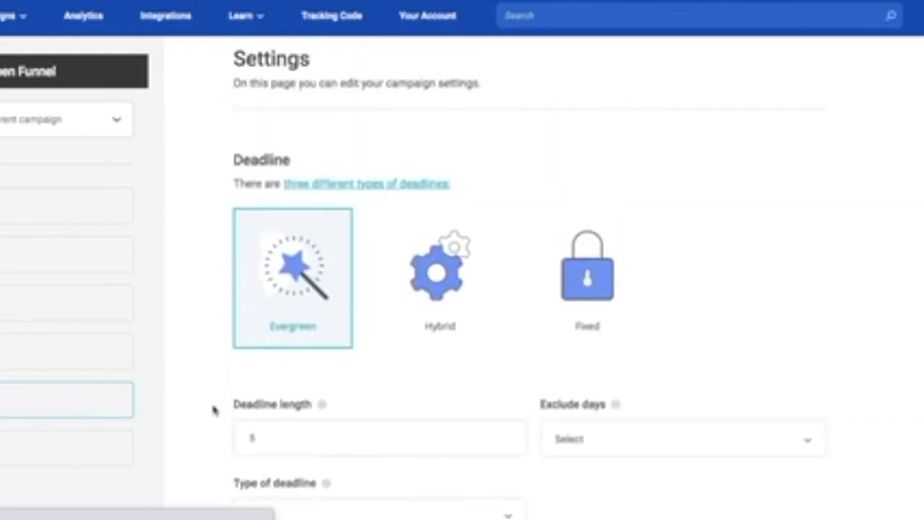
{"action": "scroll", "coordinate": [231, 417], "scroll_direction": "down", "scroll_amount": 2}
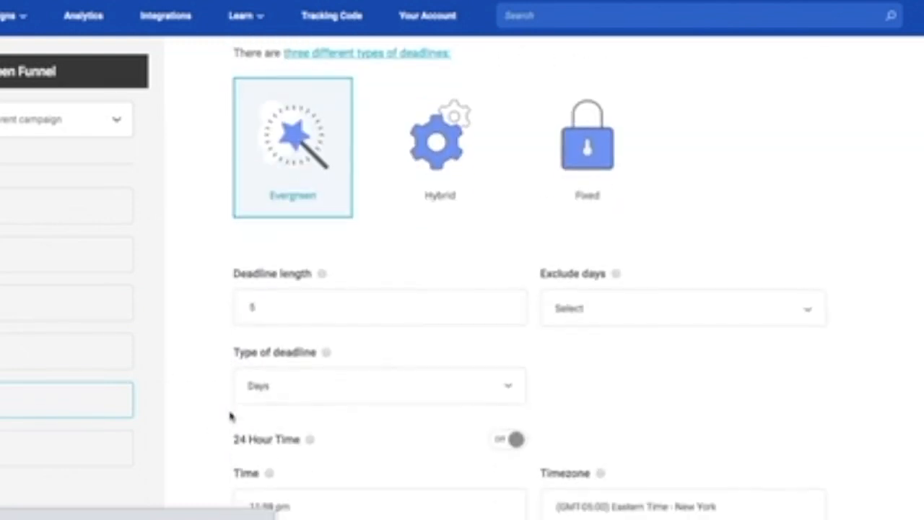
{"action": "double_click", "coordinate": [255, 307]}
{"action": "scroll", "coordinate": [427, 408], "scroll_direction": "down", "scroll_amount": 3}
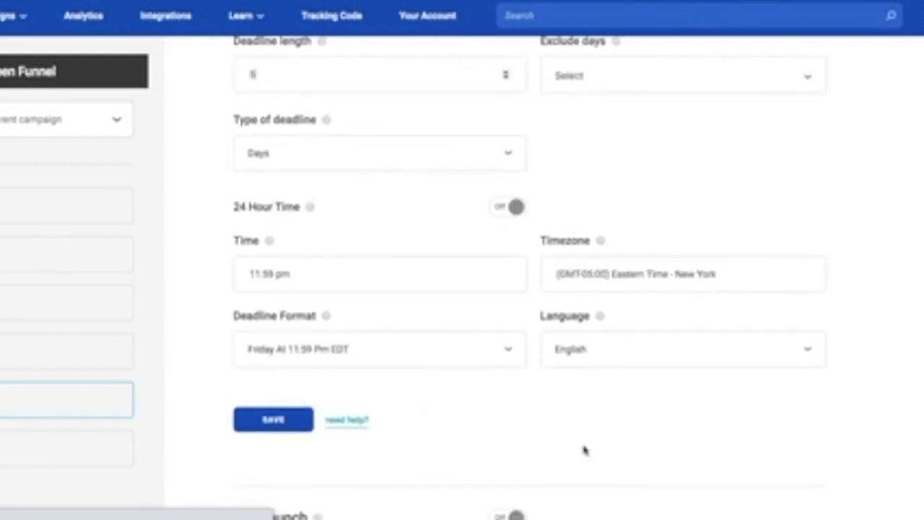
Look through the campaign settings' email provider choices and the page platform choices below them.
{"action": "scroll", "coordinate": [473, 439], "scroll_direction": "down", "scroll_amount": 5}
{"action": "scroll", "coordinate": [190, 413], "scroll_direction": "down", "scroll_amount": 5}
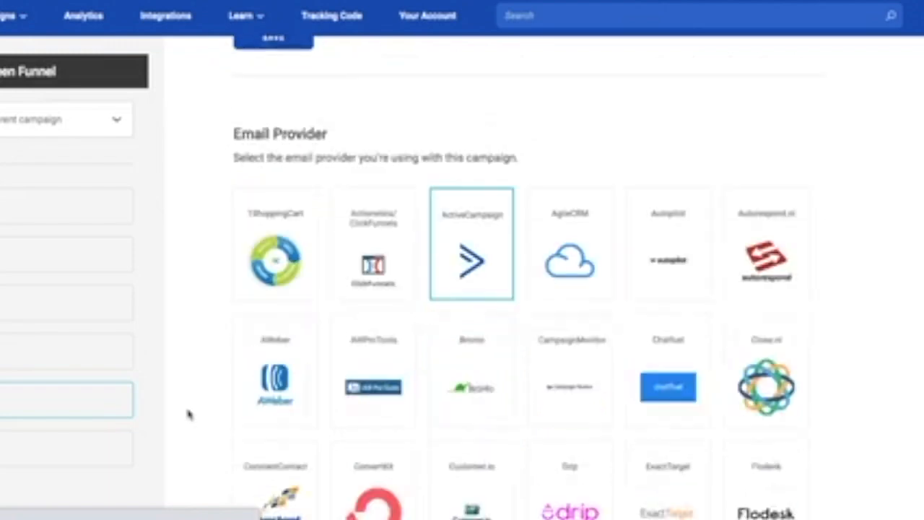
{"action": "scroll", "coordinate": [188, 414], "scroll_direction": "up", "scroll_amount": 3}
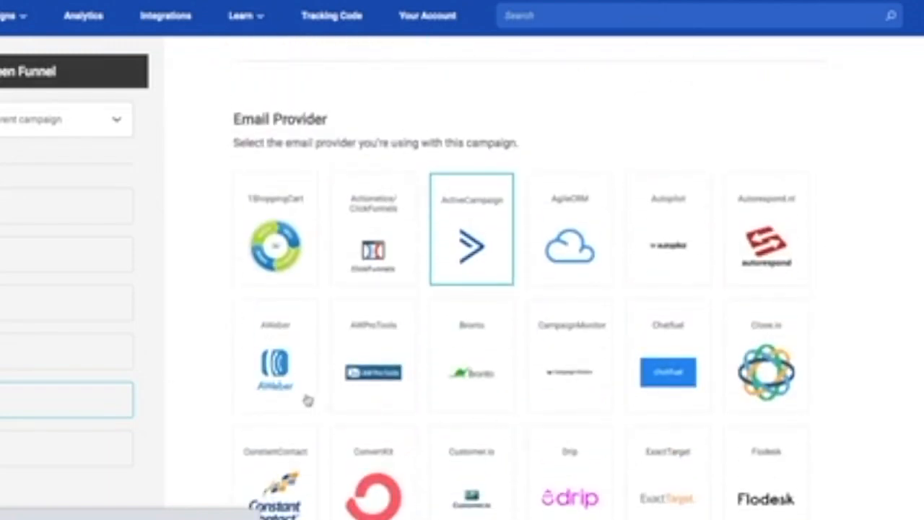
{"action": "scroll", "coordinate": [231, 459], "scroll_direction": "down", "scroll_amount": 1}
{"action": "scroll", "coordinate": [231, 458], "scroll_direction": "down", "scroll_amount": 15}
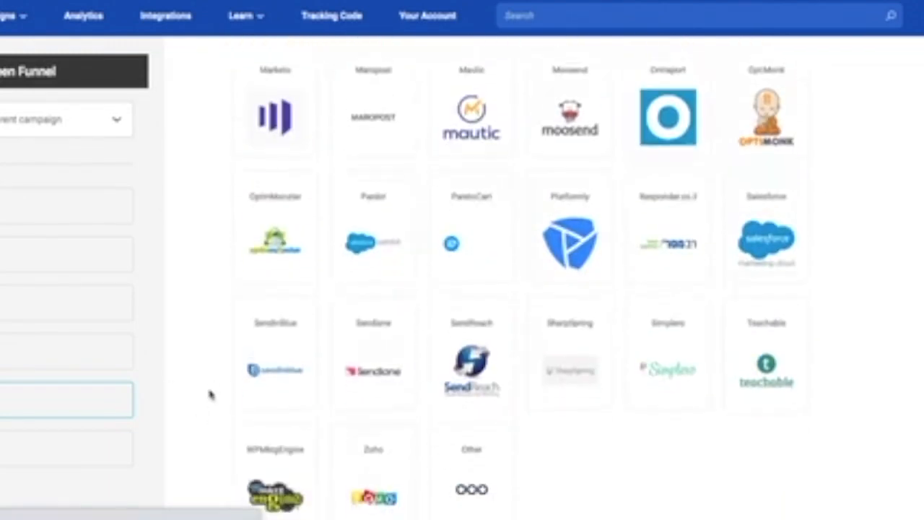
{"action": "scroll", "coordinate": [214, 388], "scroll_direction": "down", "scroll_amount": 10}
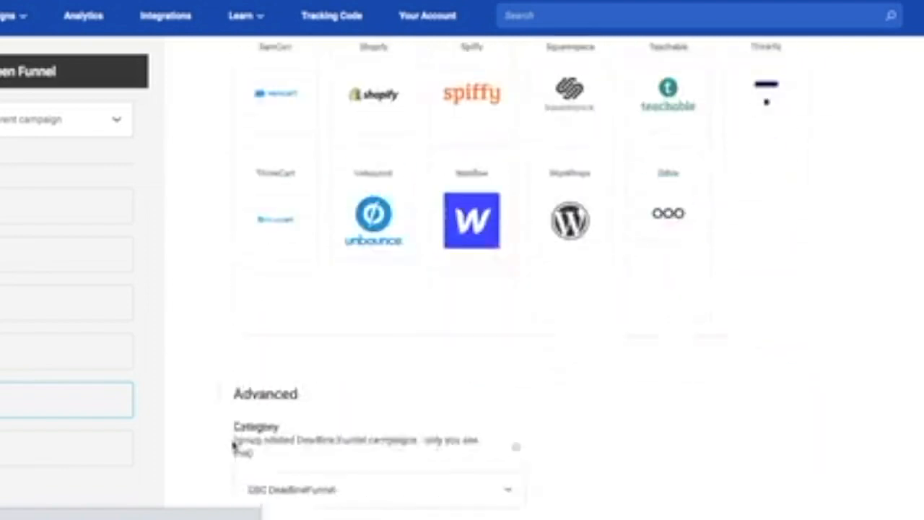
Examine the Advanced tracking settings and read the help note for the tracking pixel.
{"action": "scroll", "coordinate": [781, 313], "scroll_direction": "down", "scroll_amount": 5}
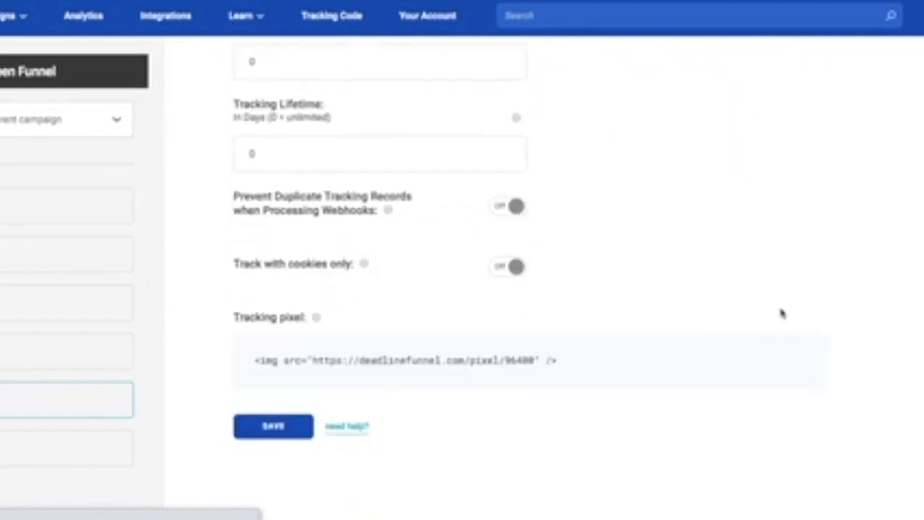
{"action": "scroll", "coordinate": [396, 352], "scroll_direction": "up", "scroll_amount": 3}
{"action": "scroll", "coordinate": [390, 351], "scroll_direction": "down", "scroll_amount": 3}
{"action": "mouse_move", "coordinate": [320, 317]}
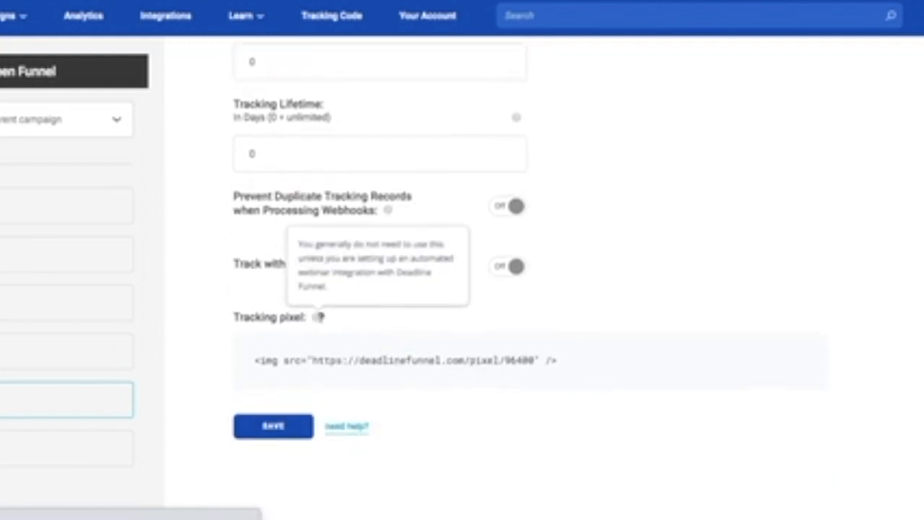
{"action": "scroll", "coordinate": [221, 322], "scroll_direction": "up", "scroll_amount": 4}
{"action": "scroll", "coordinate": [223, 324], "scroll_direction": "down", "scroll_amount": 4}
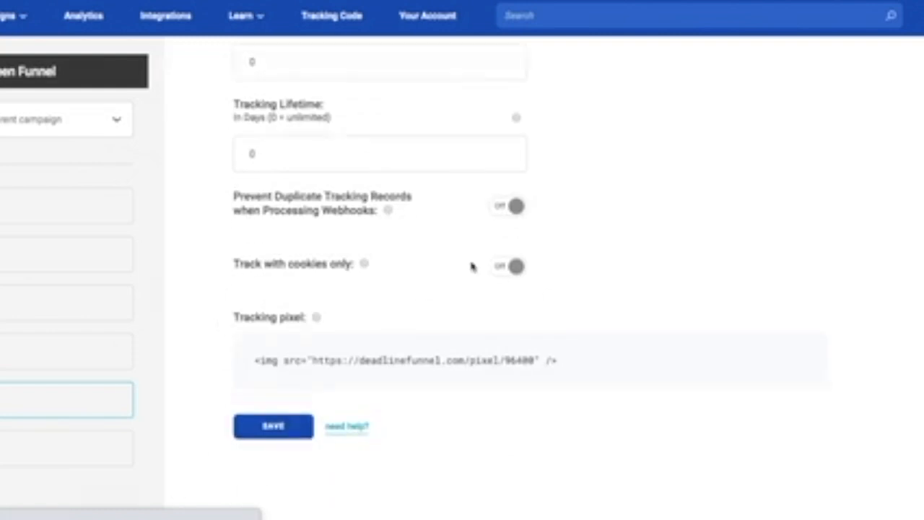
{"action": "scroll", "coordinate": [473, 268], "scroll_direction": "up", "scroll_amount": 20}
{"action": "scroll", "coordinate": [470, 270], "scroll_direction": "up", "scroll_amount": 6}
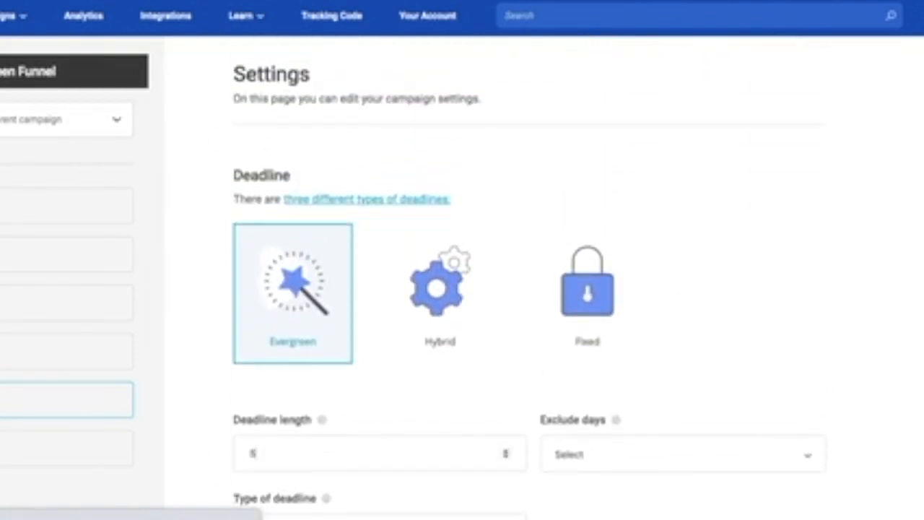
Open the campaign's Testing section and read the three testing steps and the tracking details.
{"action": "left_click", "coordinate": [1, 454]}
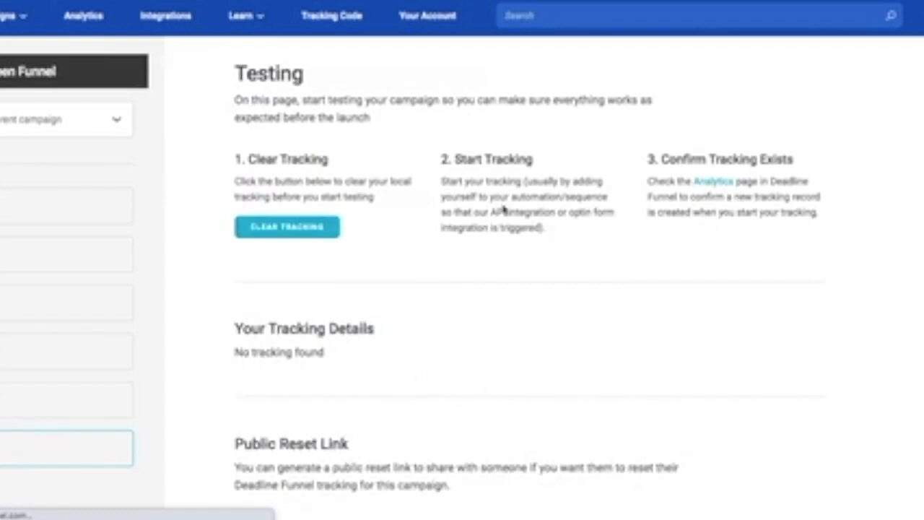
{"action": "scroll", "coordinate": [557, 283], "scroll_direction": "down", "scroll_amount": 8}
{"action": "scroll", "coordinate": [545, 282], "scroll_direction": "up", "scroll_amount": 8}
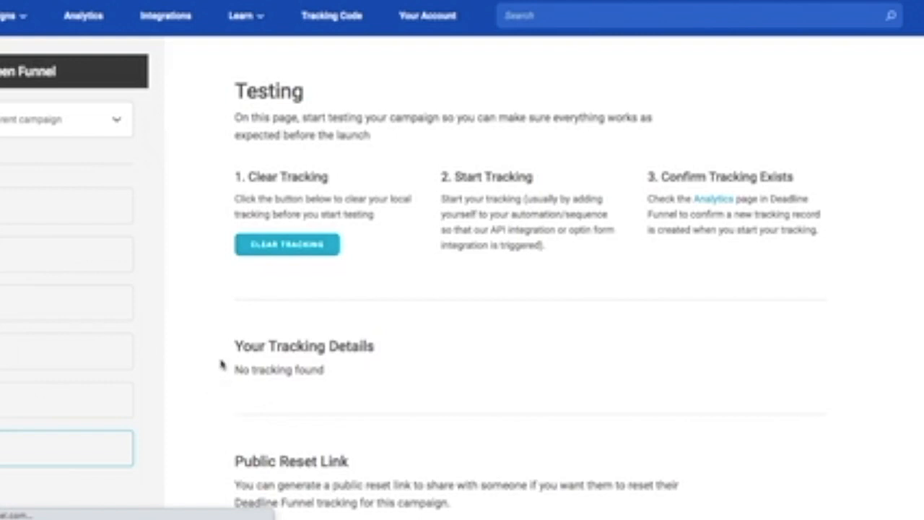
{"action": "scroll", "coordinate": [292, 390], "scroll_direction": "down", "scroll_amount": 3}
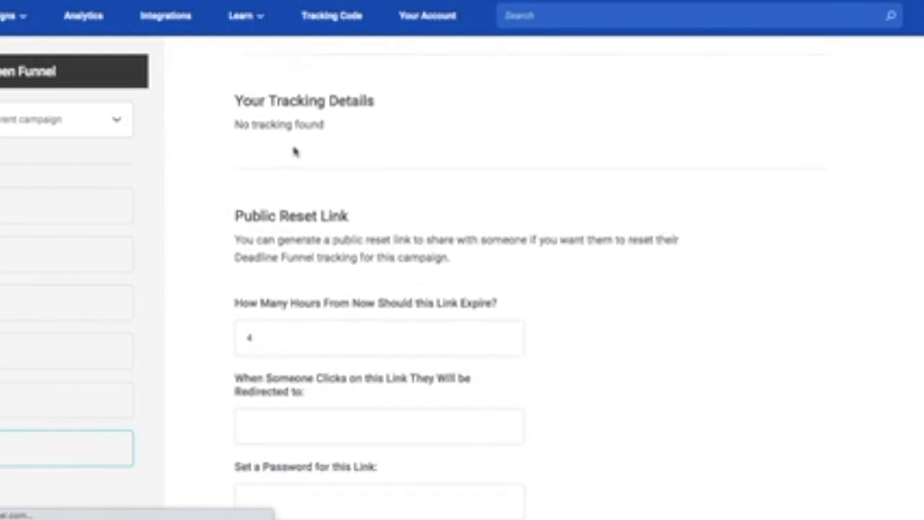
Examine the Public Reset Link form's expiry, redirect and password fields in the Testing section.
{"action": "scroll", "coordinate": [200, 340], "scroll_direction": "down", "scroll_amount": 5}
{"action": "scroll", "coordinate": [202, 343], "scroll_direction": "up", "scroll_amount": 4}
{"action": "scroll", "coordinate": [200, 340], "scroll_direction": "down", "scroll_amount": 1}
{"action": "scroll", "coordinate": [200, 340], "scroll_direction": "up", "scroll_amount": 5}
{"action": "scroll", "coordinate": [407, 346], "scroll_direction": "down", "scroll_amount": 6}
{"action": "scroll", "coordinate": [581, 426], "scroll_direction": "up", "scroll_amount": 2}
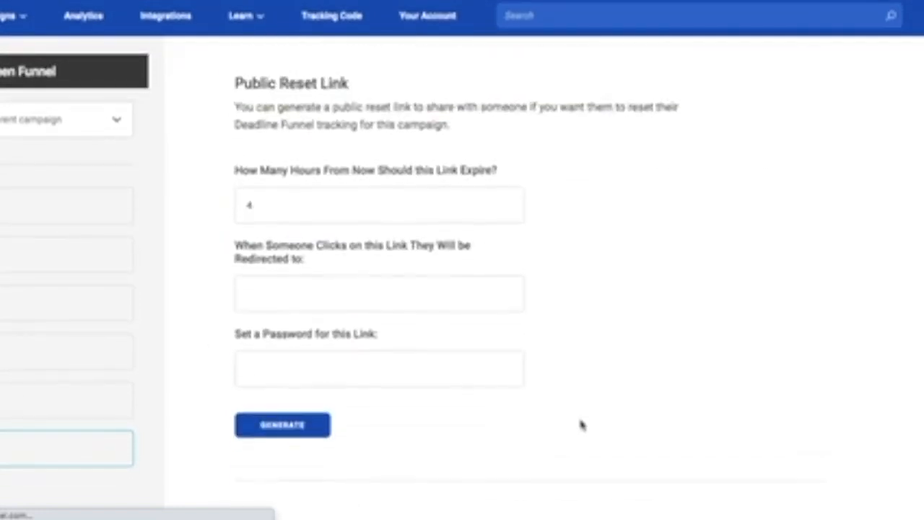
{"action": "scroll", "coordinate": [208, 370], "scroll_direction": "up", "scroll_amount": 1}
{"action": "scroll", "coordinate": [234, 371], "scroll_direction": "down", "scroll_amount": 5}
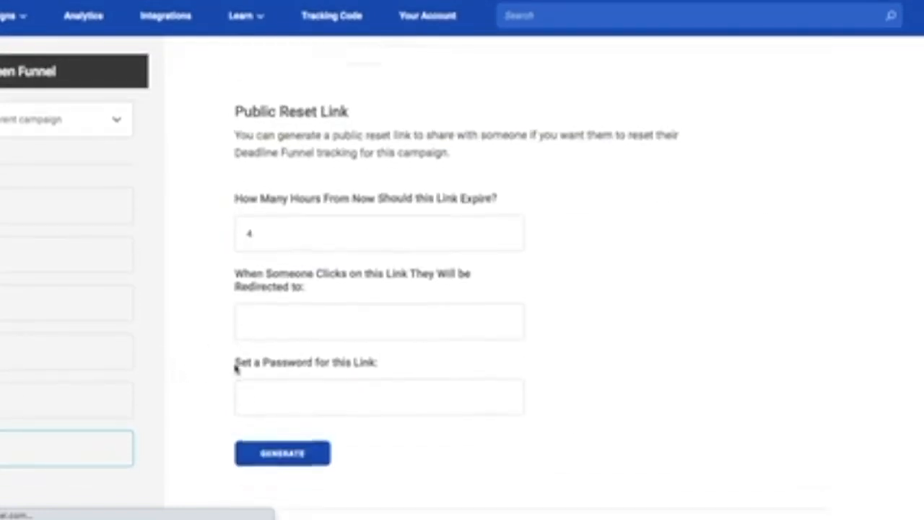
{"action": "scroll", "coordinate": [235, 368], "scroll_direction": "up", "scroll_amount": 8}
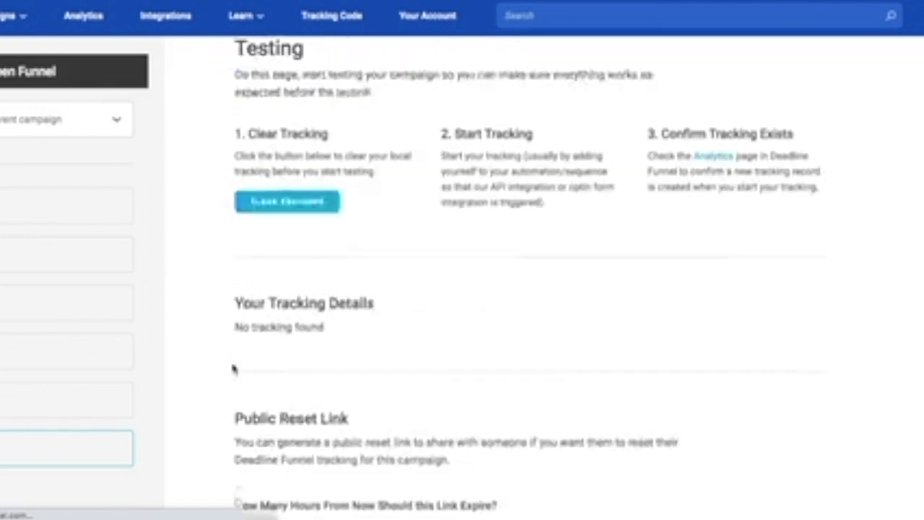
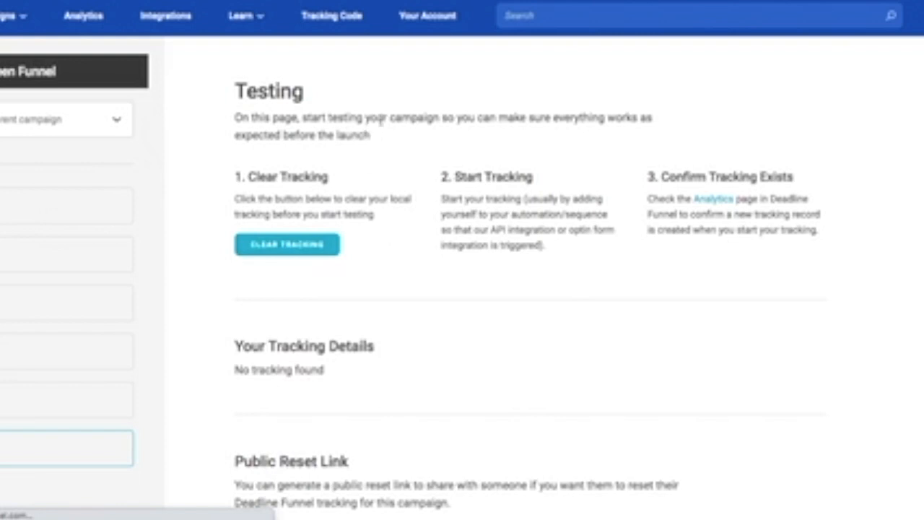
Check the Team Testing Link and return to the beginning of the Testing section.
{"action": "scroll", "coordinate": [221, 320], "scroll_direction": "down", "scroll_amount": 10}
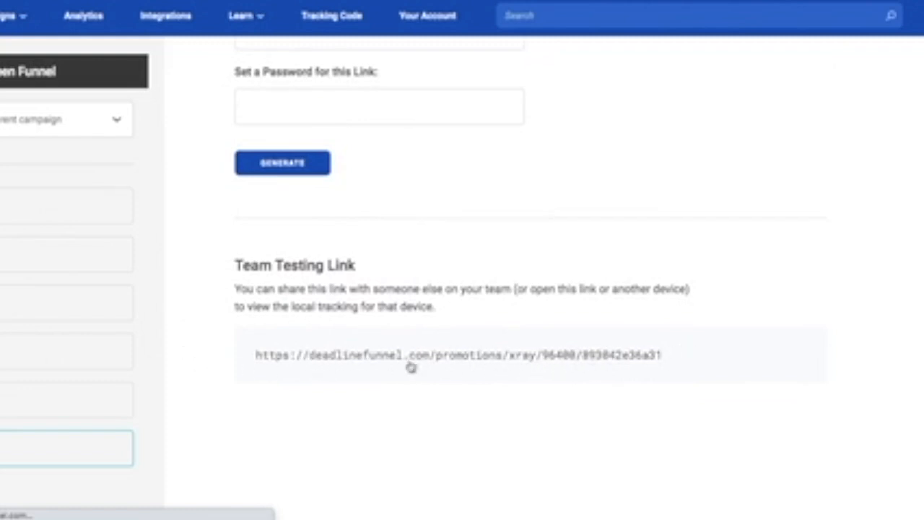
{"action": "scroll", "coordinate": [197, 339], "scroll_direction": "up", "scroll_amount": 10}
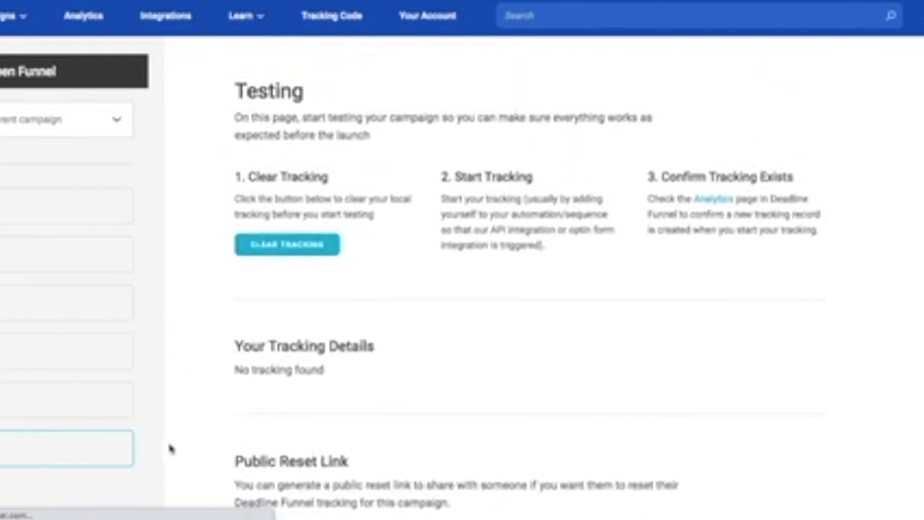
{"action": "scroll", "coordinate": [209, 442], "scroll_direction": "down", "scroll_amount": 5}
{"action": "scroll", "coordinate": [212, 444], "scroll_direction": "up", "scroll_amount": 5}
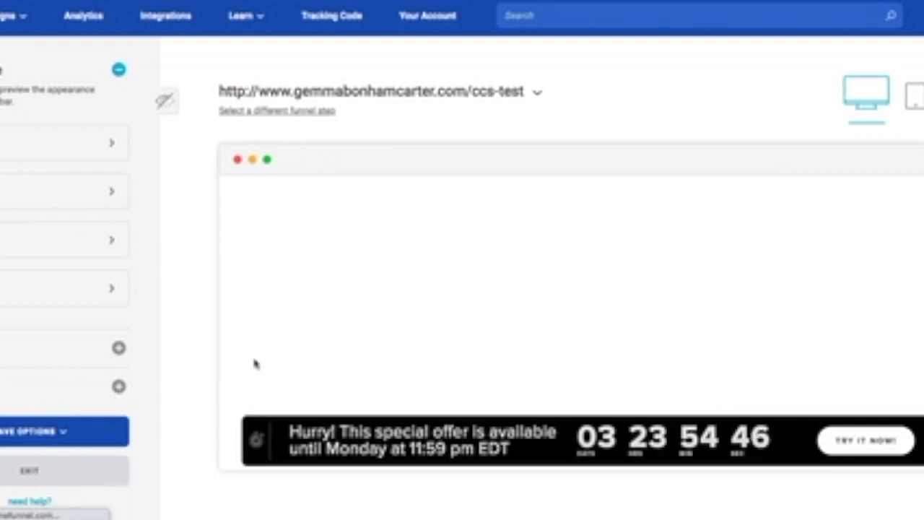
Open the floating bar's style settings and apply the dark grey preset with a green button.
{"action": "left_click", "coordinate": [20, 141]}
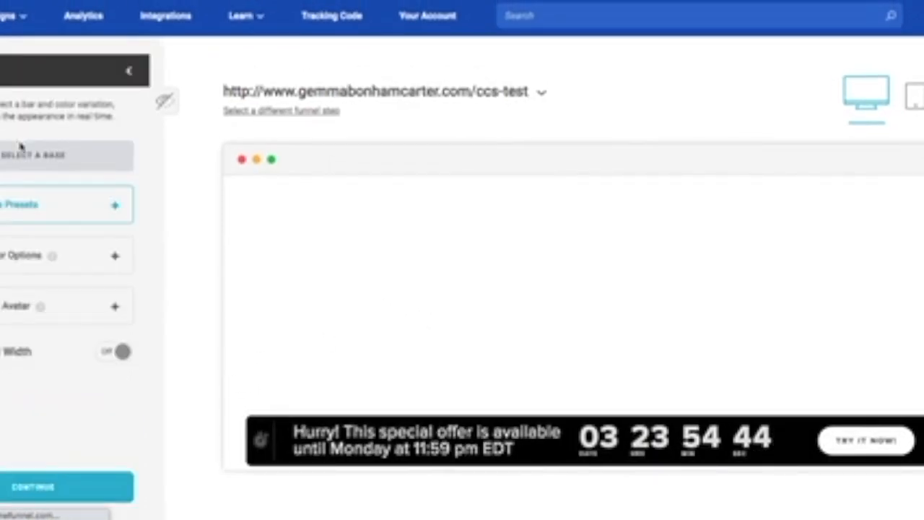
{"action": "left_click", "coordinate": [114, 206]}
{"action": "left_click", "coordinate": [18, 271]}
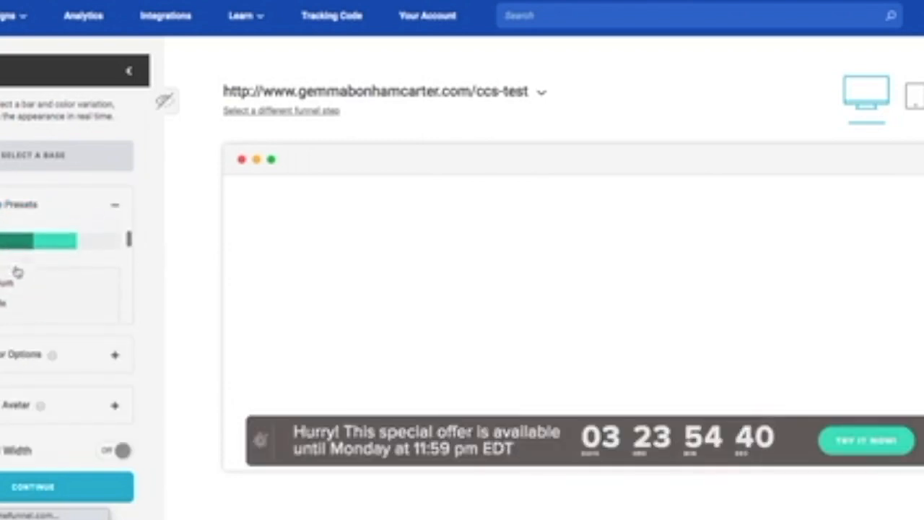
{"action": "left_click", "coordinate": [115, 205]}
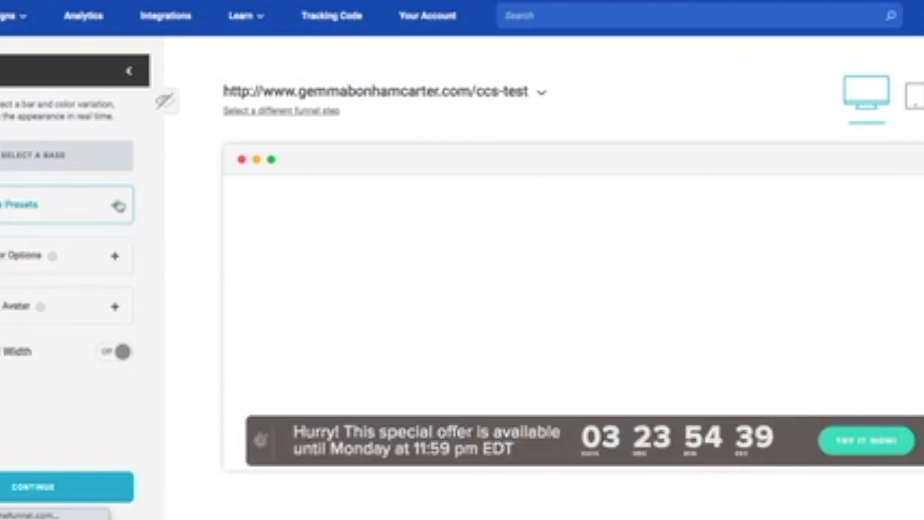
Recolour the floating bar blue with a dark button, and try the width option before switching it back off.
{"action": "left_click", "coordinate": [116, 257]}
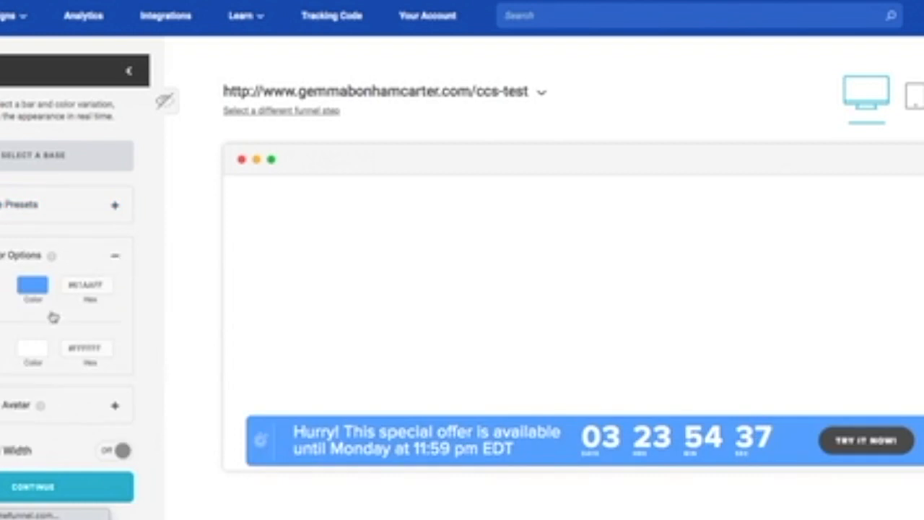
{"action": "left_click", "coordinate": [114, 255]}
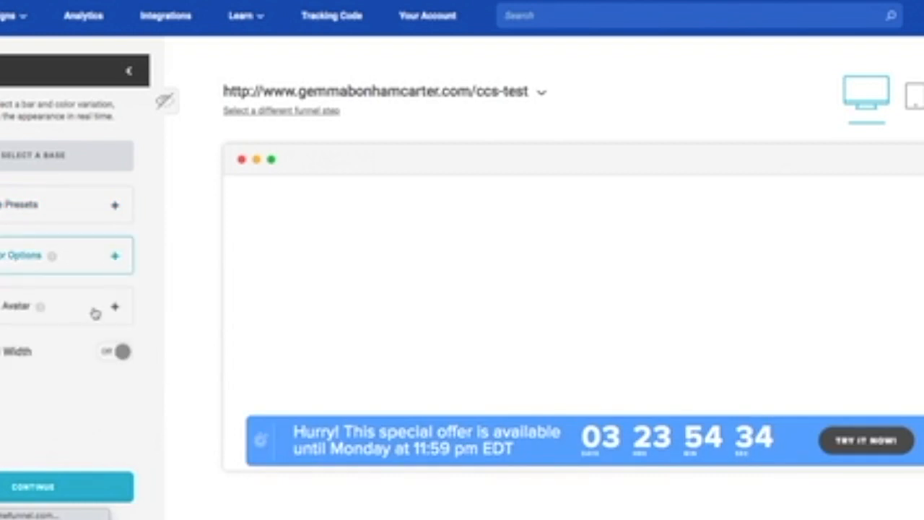
{"action": "mouse_move", "coordinate": [45, 308]}
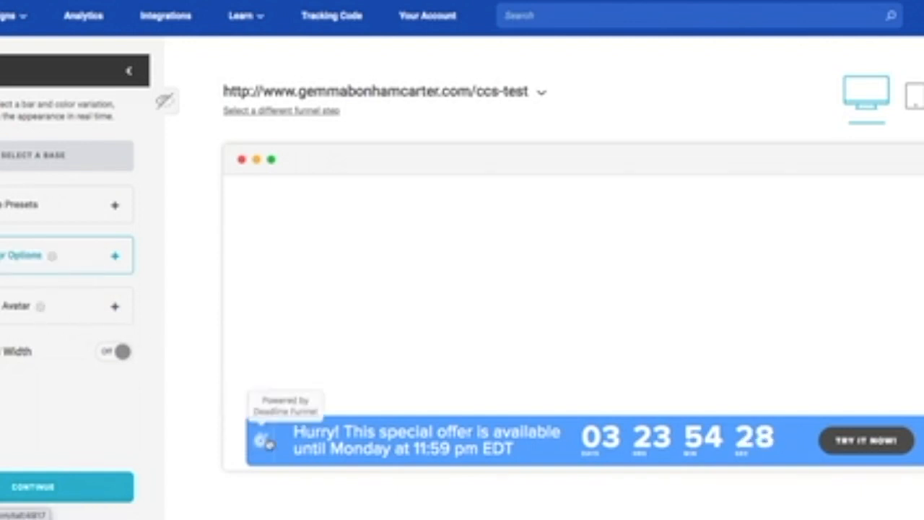
{"action": "left_click", "coordinate": [122, 353]}
{"action": "left_click", "coordinate": [122, 353]}
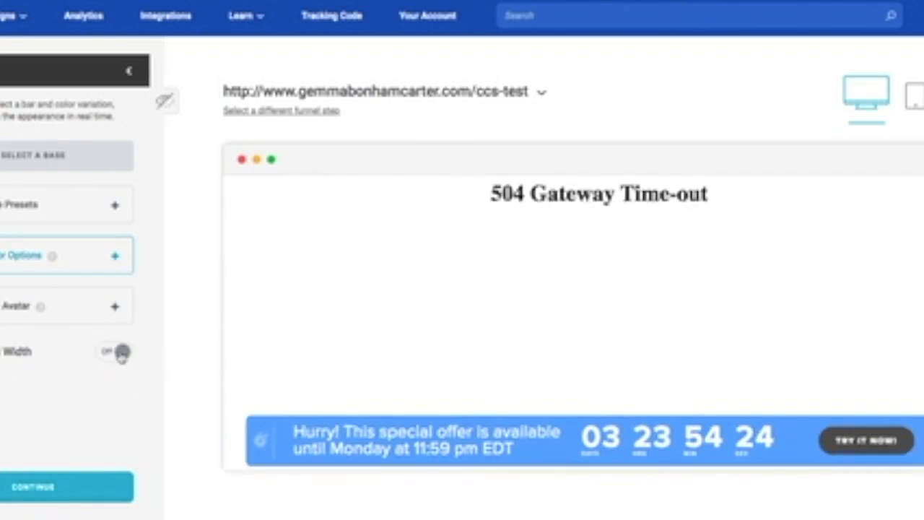
Open the floating bar's text settings and select the message "Hurry! This special offer is available until".
{"action": "left_click", "coordinate": [134, 72]}
{"action": "left_click", "coordinate": [70, 191]}
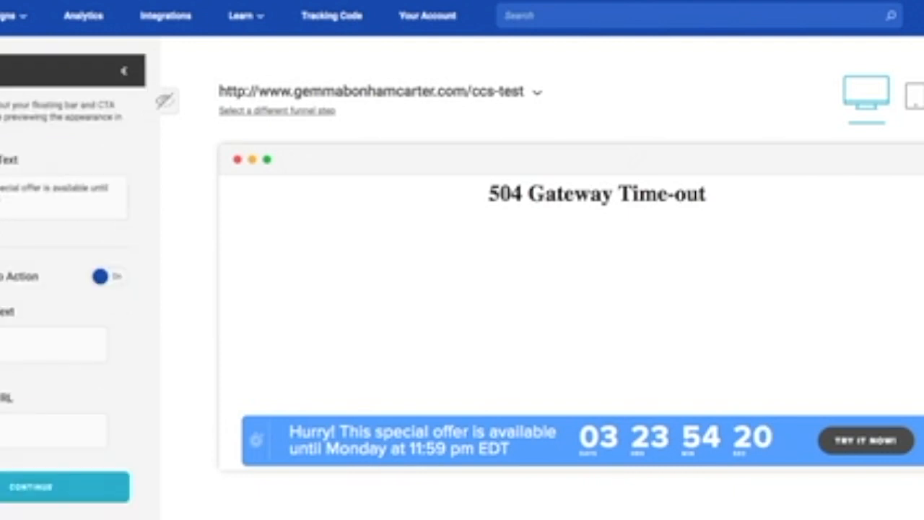
{"action": "left_click_drag", "start_coordinate": [1, 187], "coordinate": [113, 188]}
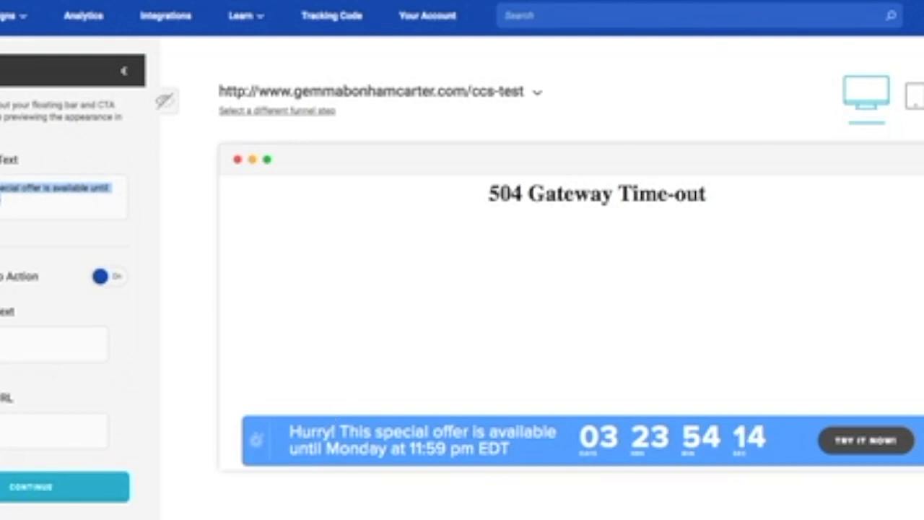
{"action": "left_click", "coordinate": [42, 218]}
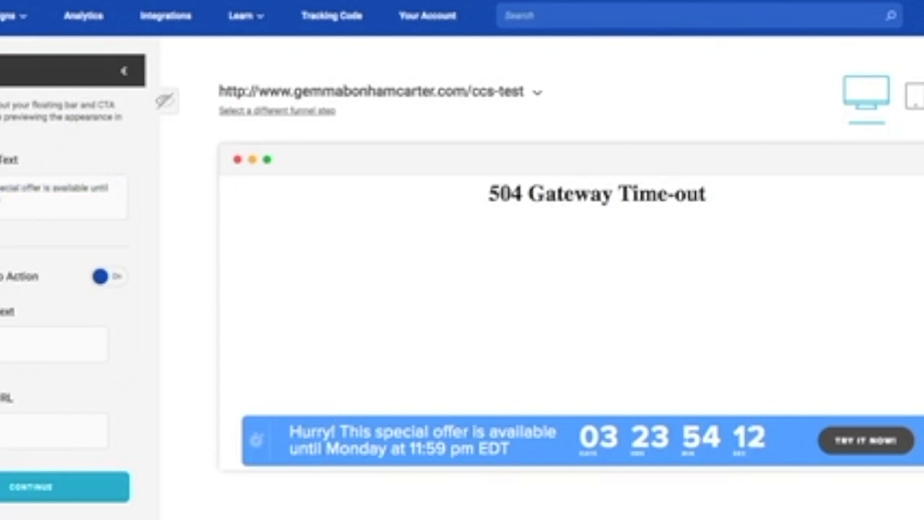
{"action": "left_click_drag", "start_coordinate": [2, 189], "coordinate": [114, 191]}
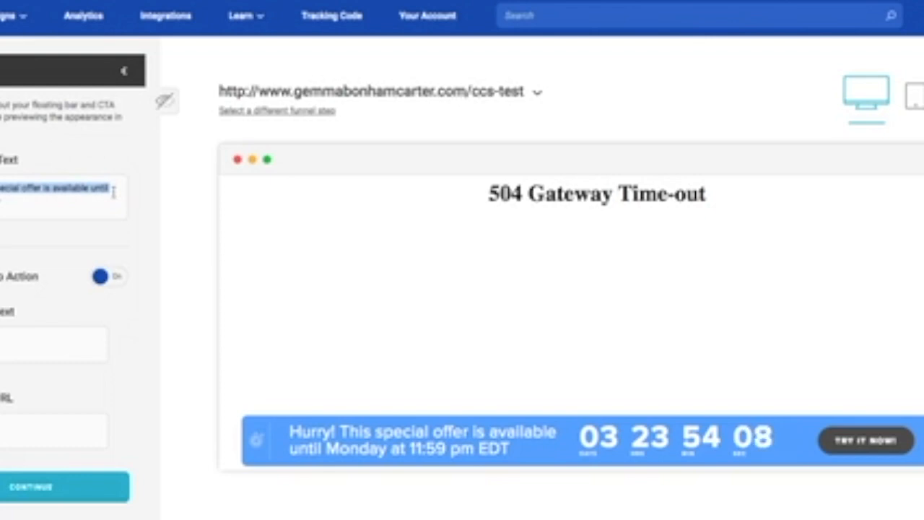
Replace the selected part of the floating bar's message with "Hop on in to Course Creator School before".
{"action": "type", "text": "Hop on in "}
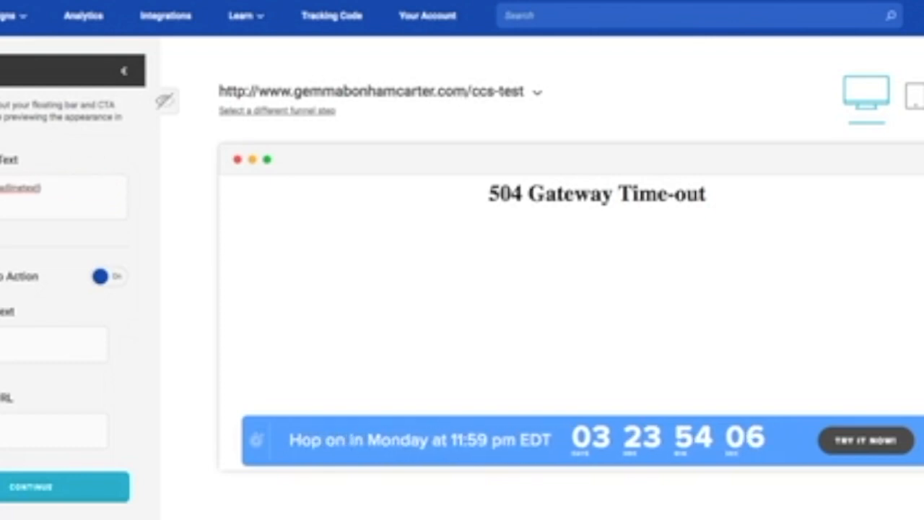
{"action": "type", "text": "to Course Creator"}
{"action": "type", "text": " School before"}
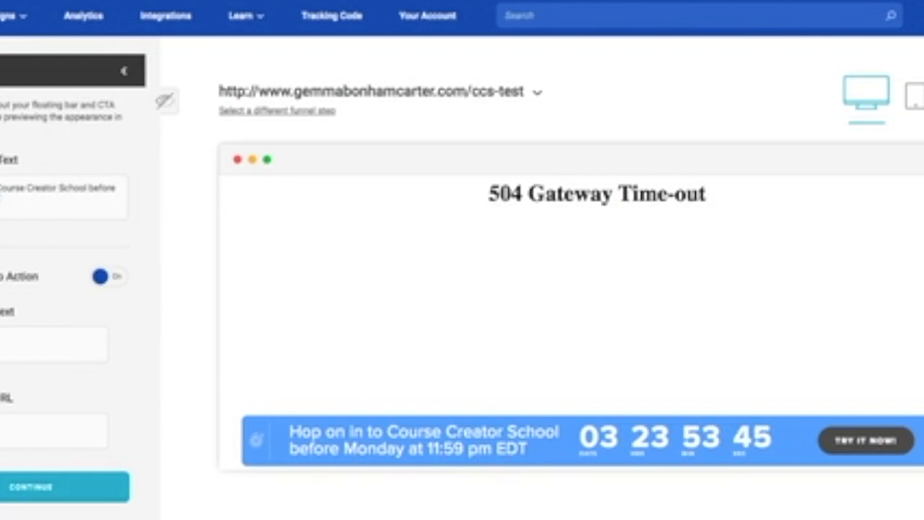
Compare the floating bar with its call to action switched off and on, leaving it switched on.
{"action": "left_click_drag", "start_coordinate": [0, 277], "coordinate": [37, 276]}
{"action": "left_click", "coordinate": [37, 276]}
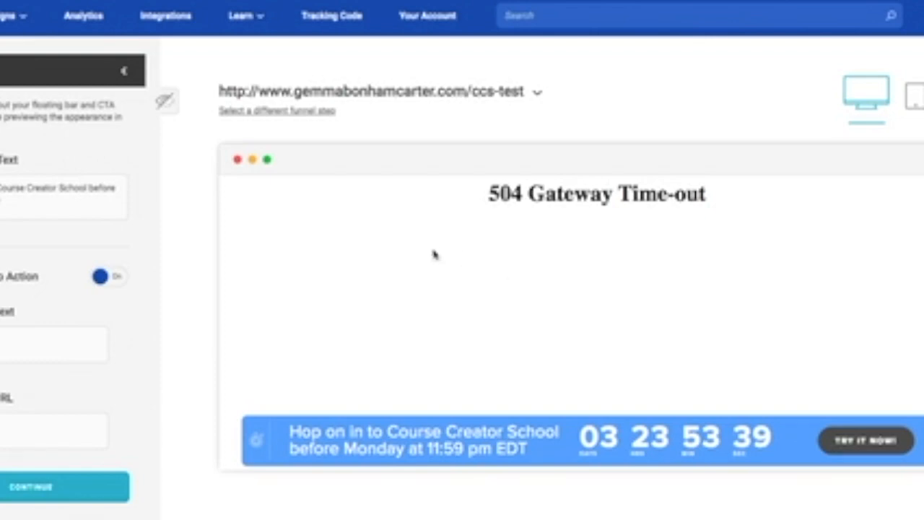
{"action": "left_click", "coordinate": [119, 279]}
{"action": "scroll", "coordinate": [518, 443], "scroll_direction": "down", "scroll_amount": 1}
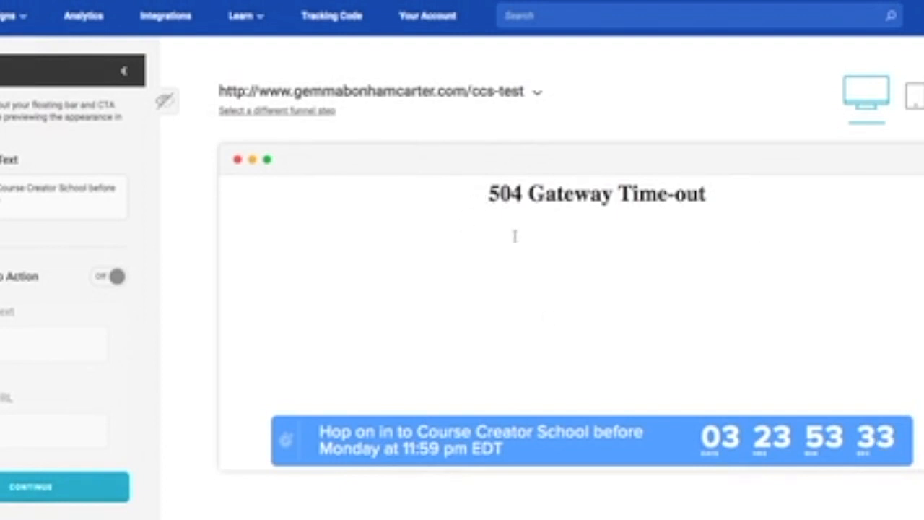
{"action": "left_click_drag", "start_coordinate": [491, 191], "coordinate": [746, 200]}
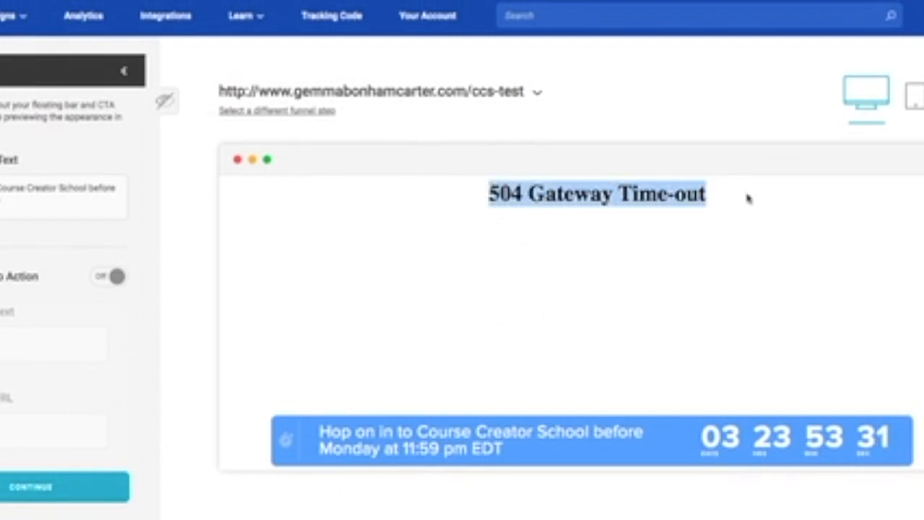
{"action": "left_click", "coordinate": [688, 197]}
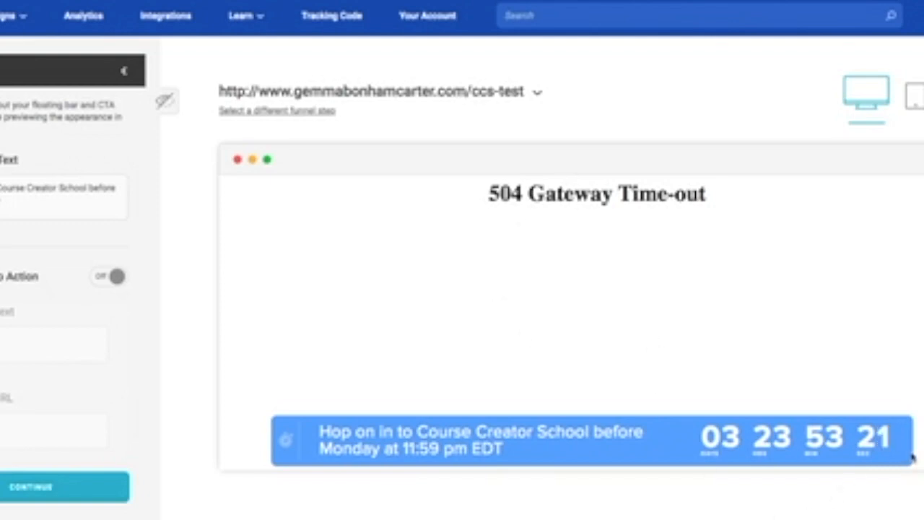
{"action": "left_click", "coordinate": [101, 278]}
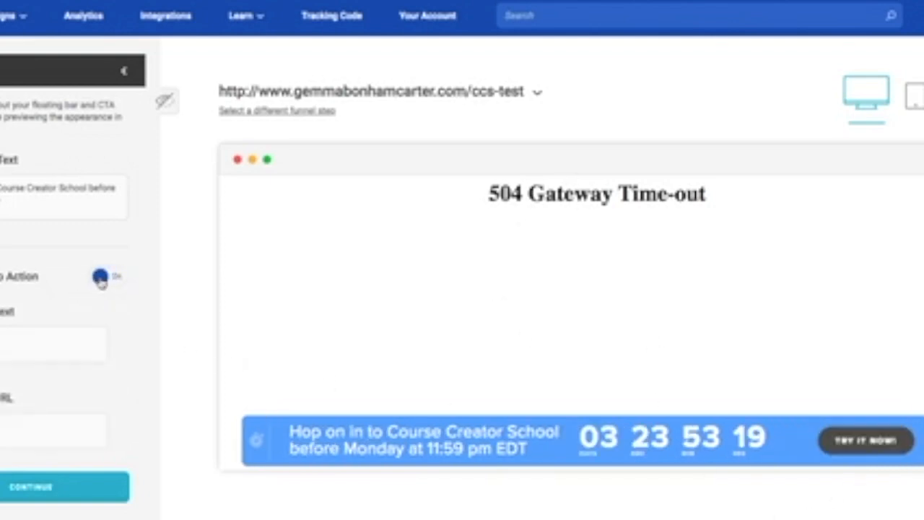
{"action": "left_click", "coordinate": [102, 279]}
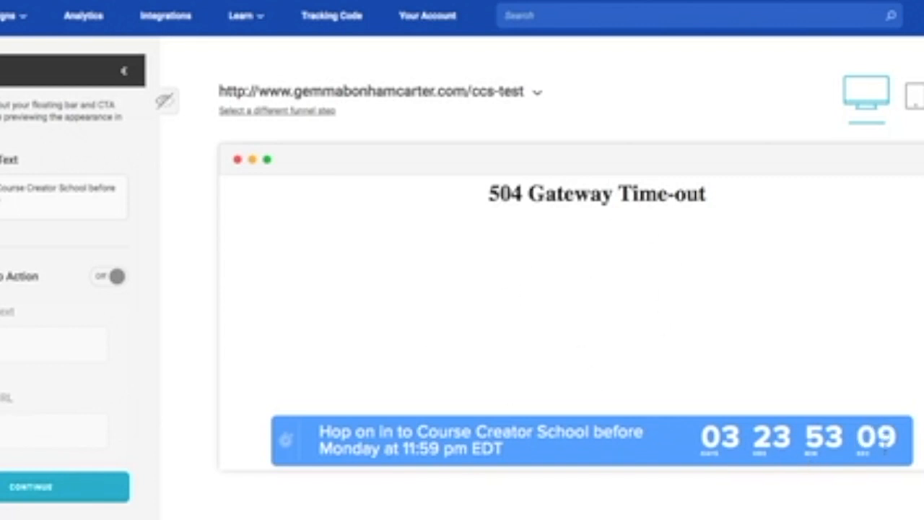
{"action": "left_click", "coordinate": [114, 276]}
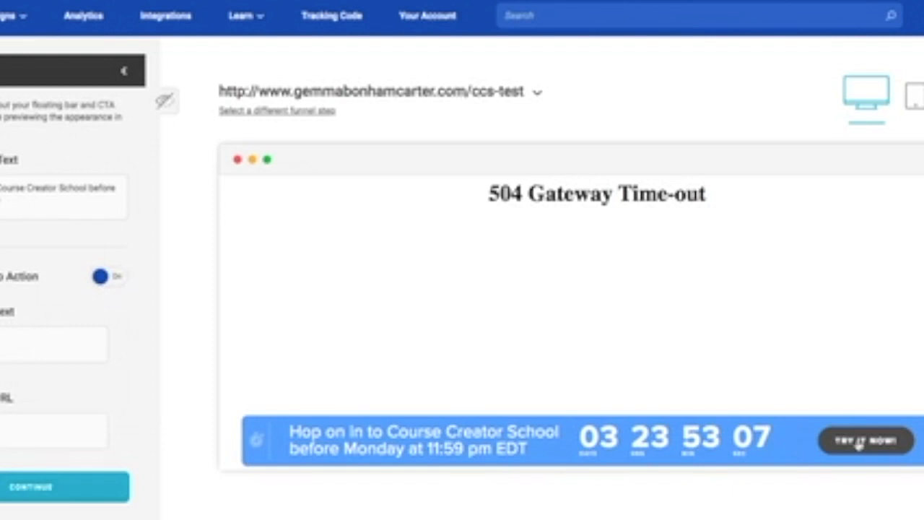
Change the floating bar's call-to-action button text to "ENROLL HERE".
{"action": "scroll", "coordinate": [64, 311], "scroll_direction": "down", "scroll_amount": 2}
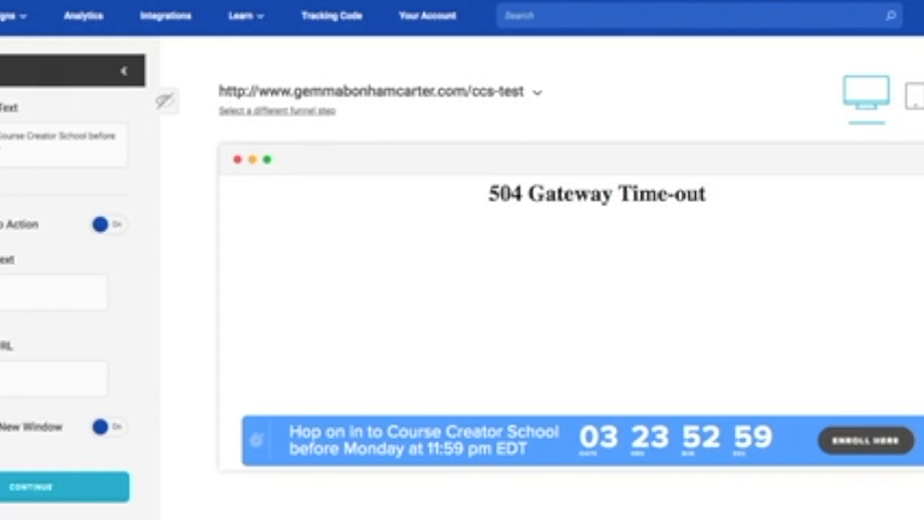
{"action": "scroll", "coordinate": [85, 286], "scroll_direction": "down", "scroll_amount": 1}
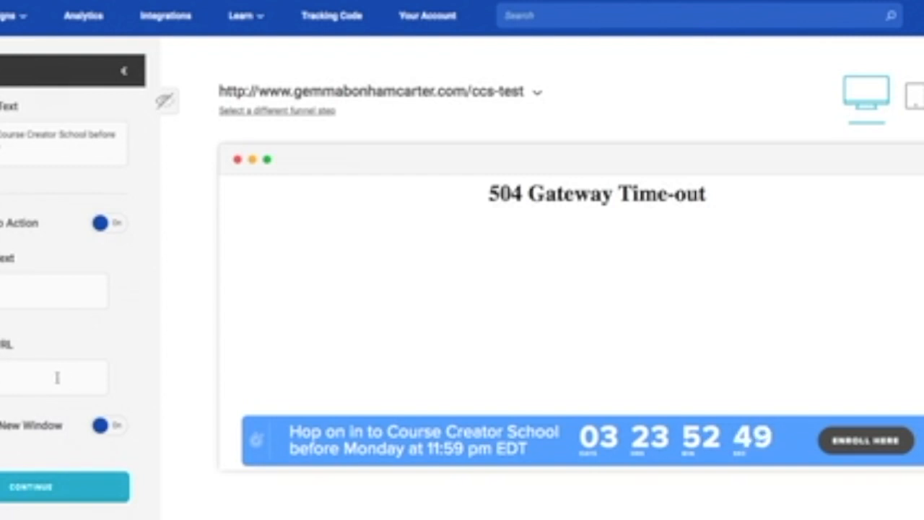
Enter the website's /checkout address as the button URL and review the new-window option.
{"action": "type", "text": "content"}
{"action": "key", "text": "BackSpace"}
{"action": "key", "text": "BackSpace"}
{"action": "key", "text": "BackSpace"}
{"action": "key", "text": "BackSpace"}
{"action": "key", "text": "BackSpace"}
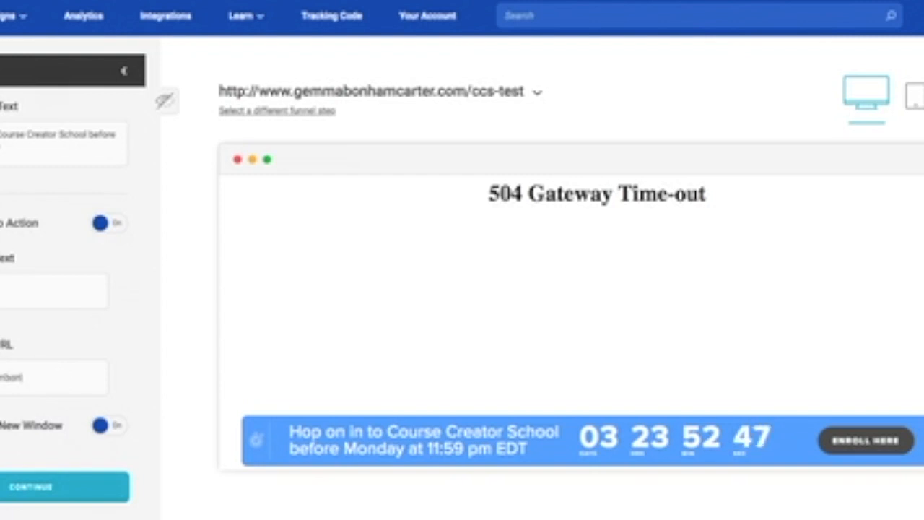
{"action": "type", "text": "abonham"}
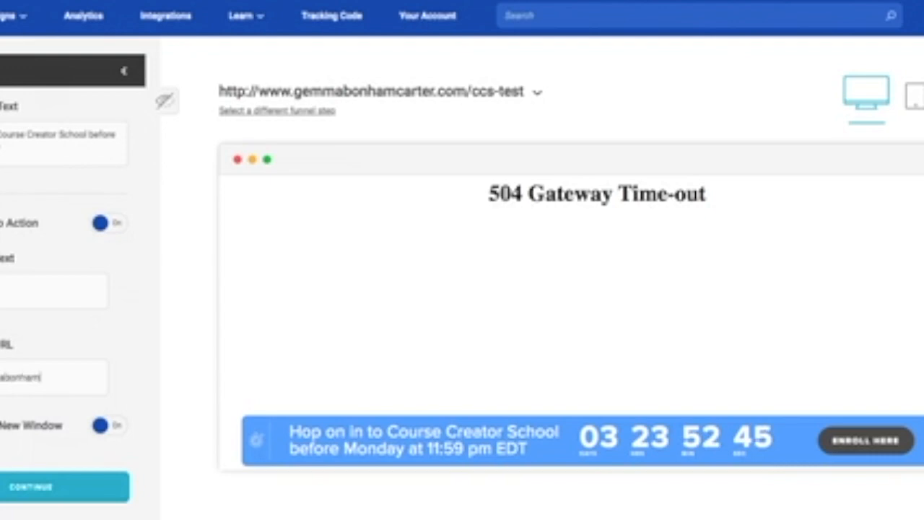
{"action": "type", "text": "carter.com/checkout"}
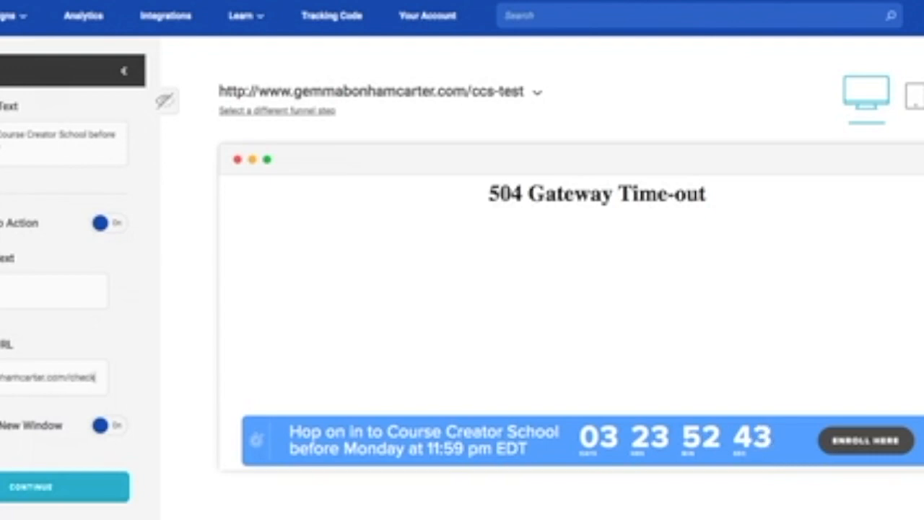
{"action": "triple_click", "coordinate": [78, 375]}
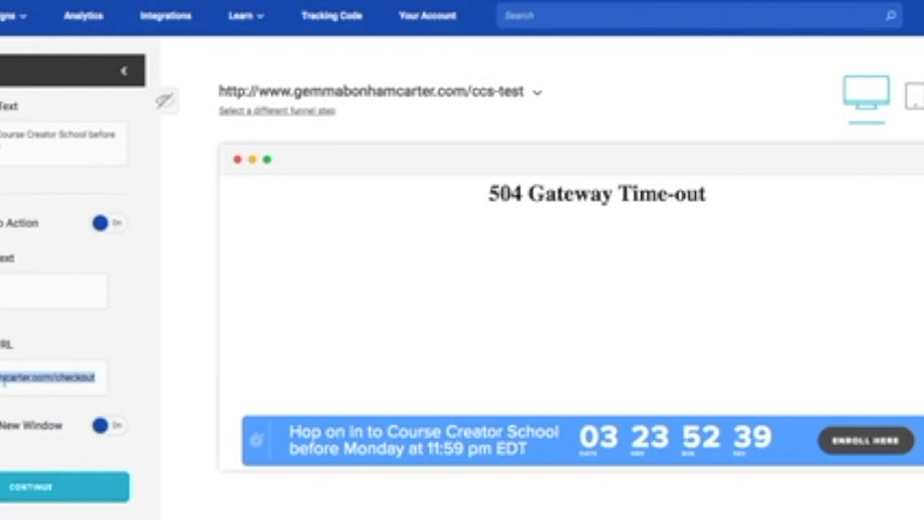
{"action": "left_click", "coordinate": [32, 379]}
{"action": "scroll", "coordinate": [29, 379], "scroll_direction": "left", "scroll_amount": 1}
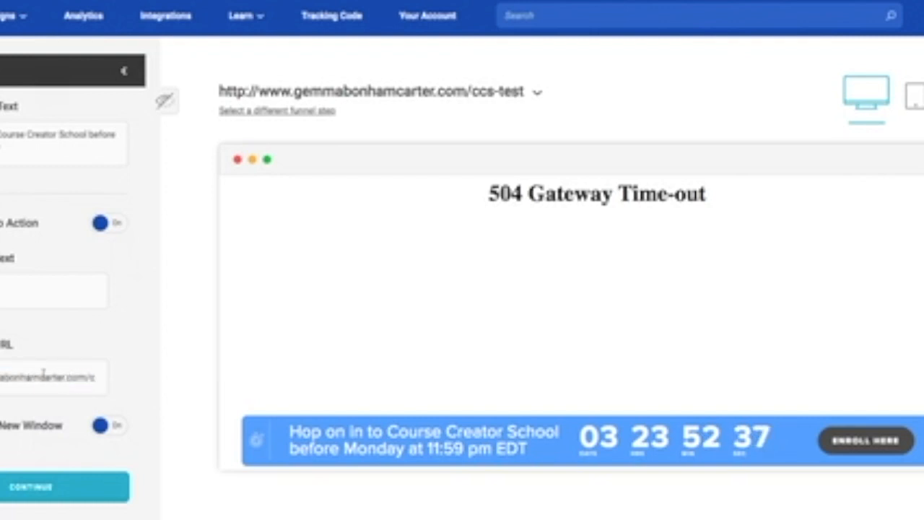
{"action": "left_click_drag", "start_coordinate": [64, 426], "coordinate": [5, 426]}
{"action": "left_click", "coordinate": [59, 425]}
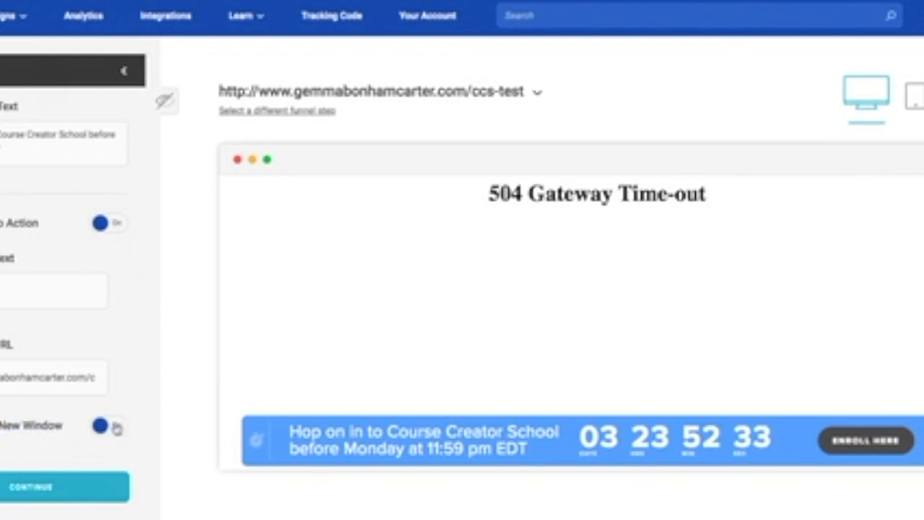
{"action": "scroll", "coordinate": [43, 351], "scroll_direction": "up", "scroll_amount": 2}
{"action": "scroll", "coordinate": [44, 351], "scroll_direction": "down", "scroll_amount": 2}
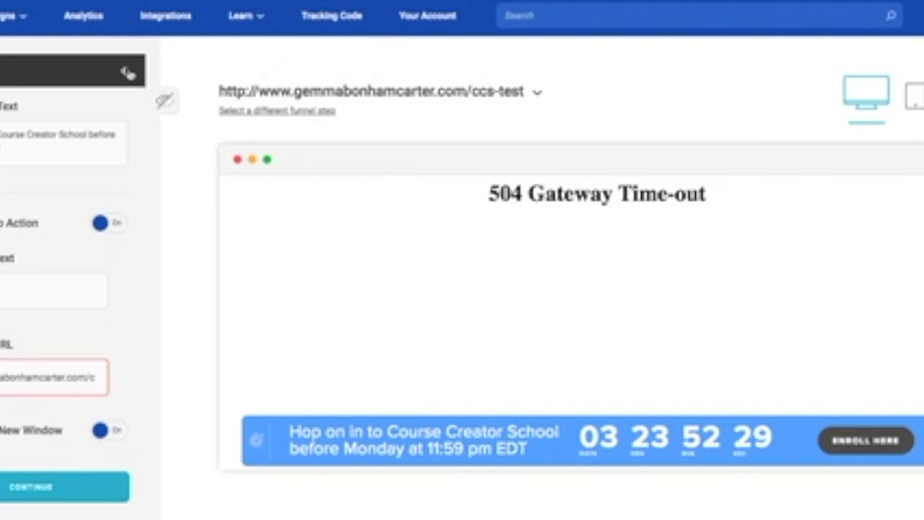
Replace the button URL with the placeholder "#".
{"action": "triple_click", "coordinate": [43, 378]}
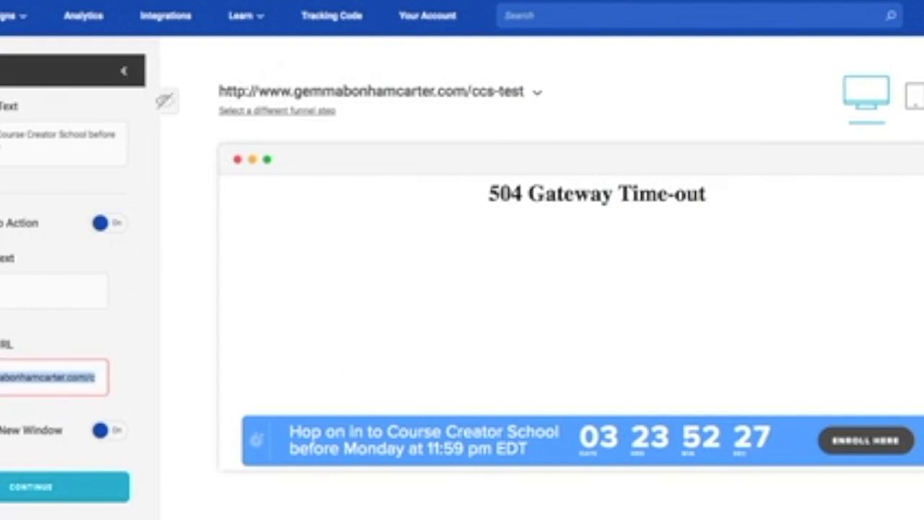
{"action": "key", "text": "BackSpace"}
{"action": "type", "text": "#"}
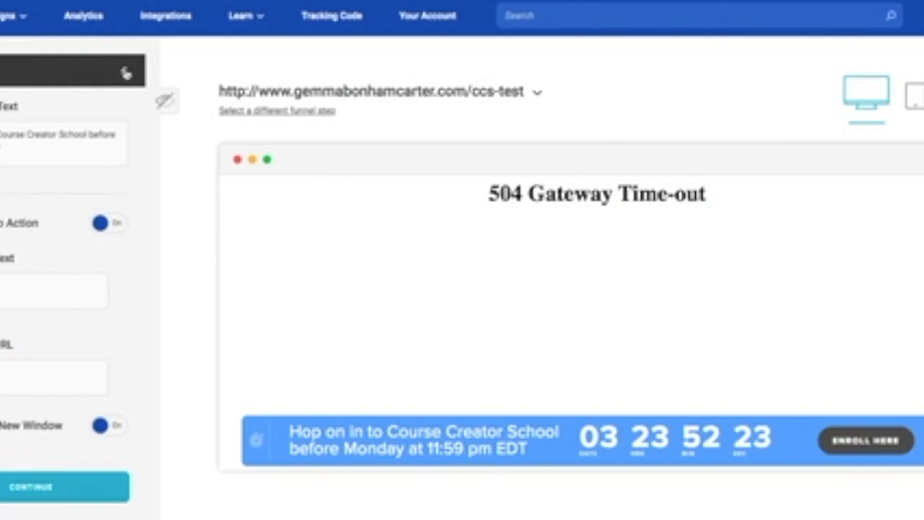
Open the floating bar's width and position settings, try the 50% and 75% widths, and restore 100% width.
{"action": "left_click", "coordinate": [125, 73]}
{"action": "left_click", "coordinate": [73, 251]}
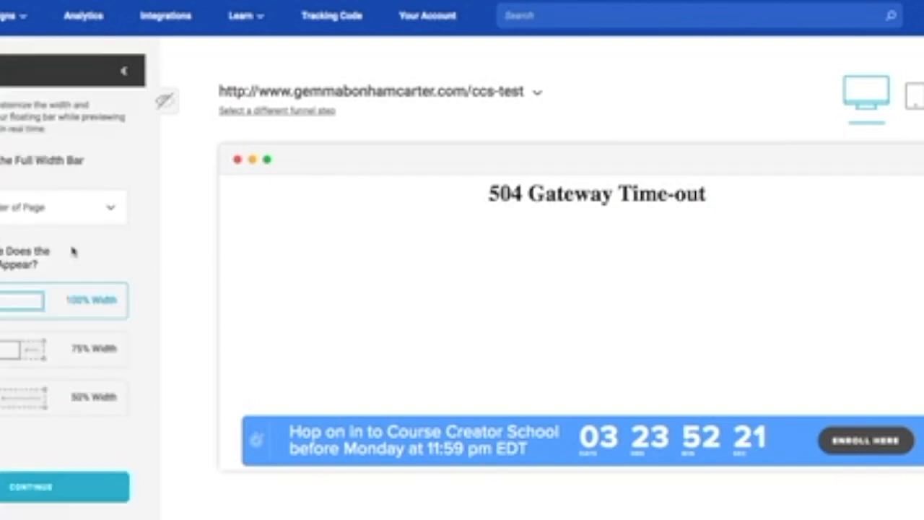
{"action": "left_click", "coordinate": [73, 349]}
{"action": "left_click", "coordinate": [63, 409]}
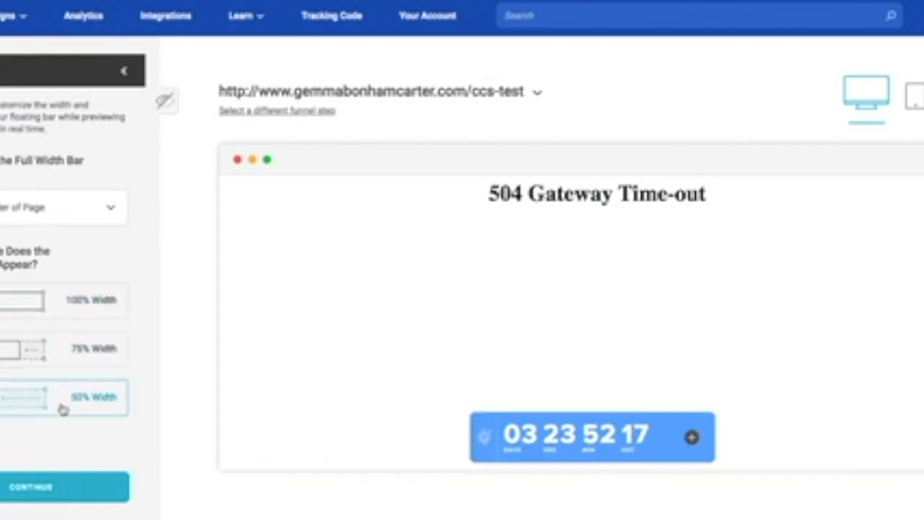
{"action": "left_click", "coordinate": [68, 354]}
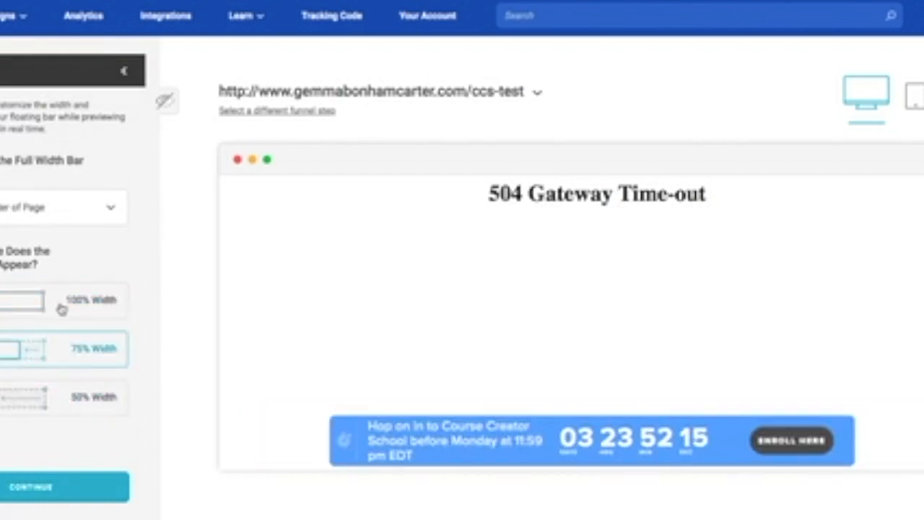
{"action": "left_click", "coordinate": [61, 308]}
Try placing the floating bar at the top of the page, and return it to the bottom.
{"action": "left_click", "coordinate": [10, 216]}
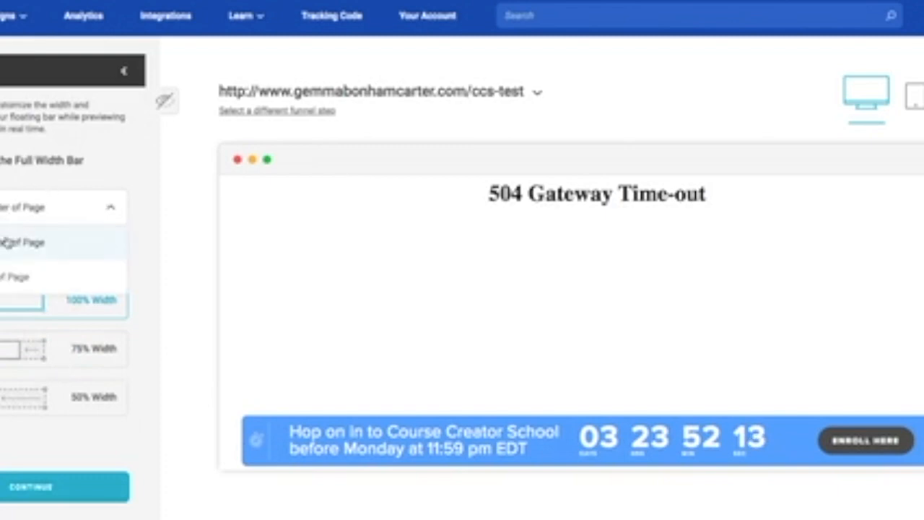
{"action": "left_click", "coordinate": [7, 242]}
{"action": "left_click", "coordinate": [17, 204]}
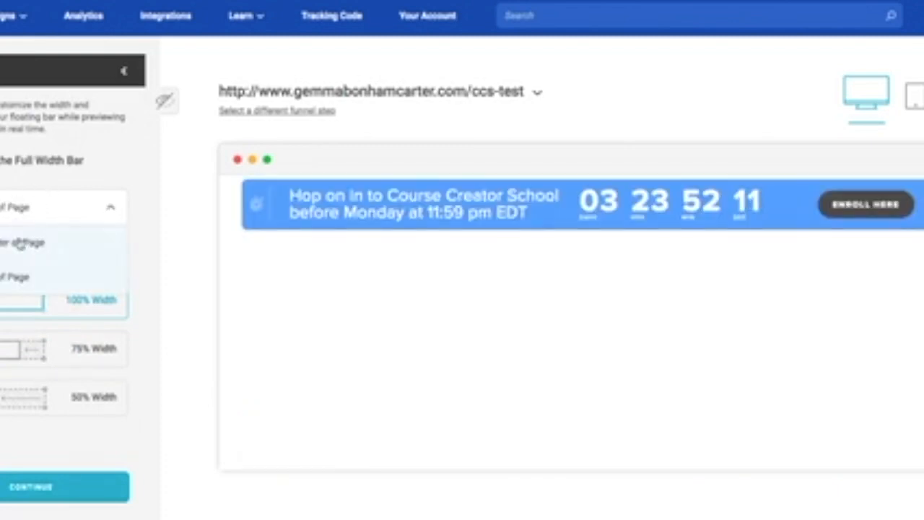
{"action": "left_click", "coordinate": [20, 244]}
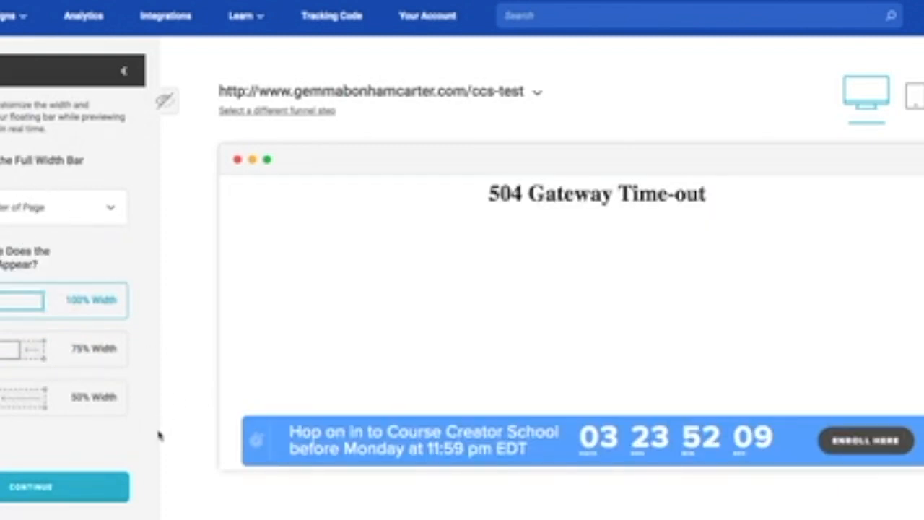
Review the floating bar's preset settings, including the description of reusing presets across campaigns, and return to the appearance options.
{"action": "left_click", "coordinate": [125, 72]}
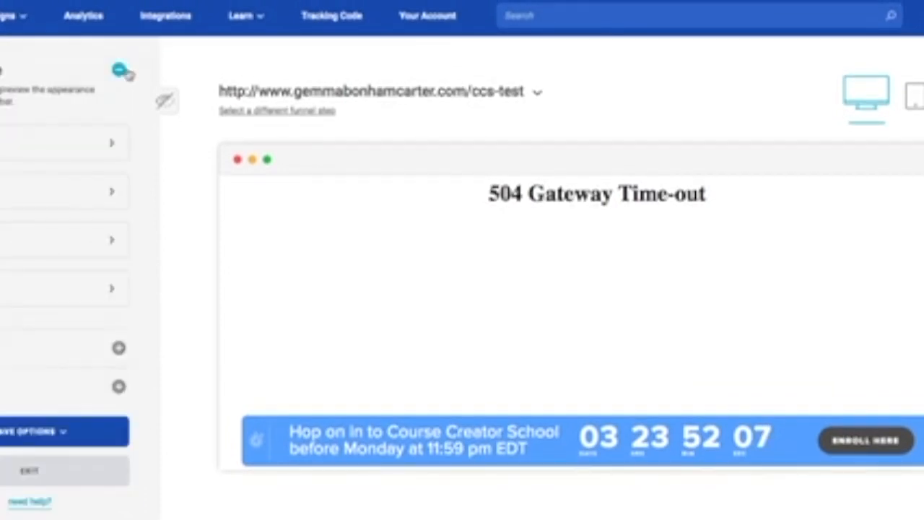
{"action": "left_click", "coordinate": [36, 241]}
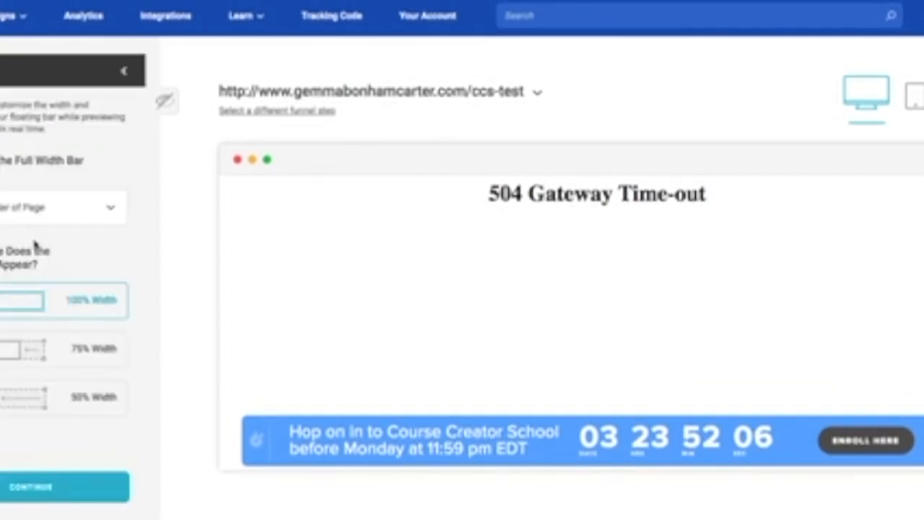
{"action": "left_click", "coordinate": [114, 75]}
{"action": "left_click", "coordinate": [4, 289]}
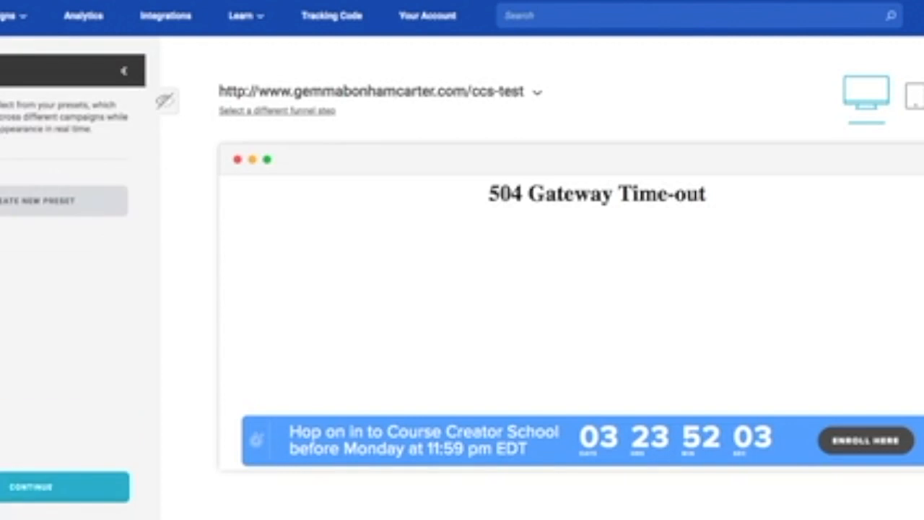
{"action": "left_click_drag", "start_coordinate": [39, 105], "coordinate": [41, 129]}
{"action": "left_click", "coordinate": [71, 224]}
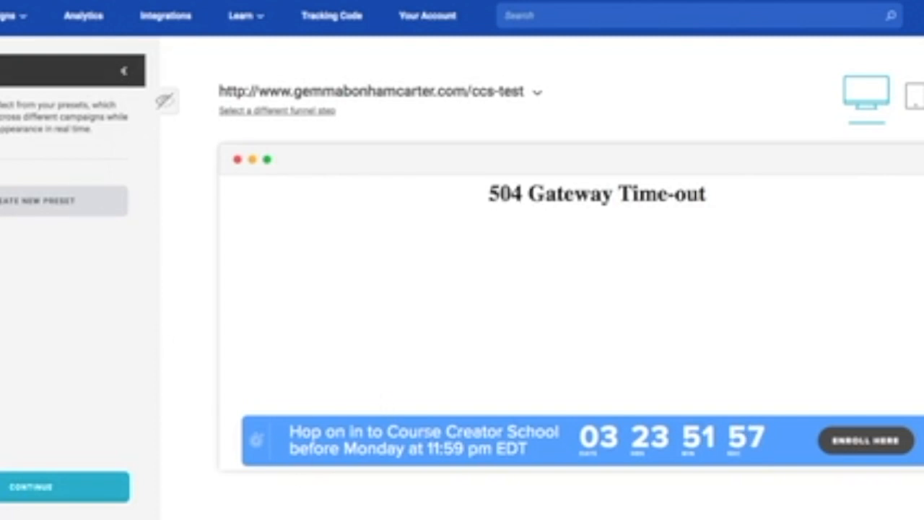
{"action": "left_click", "coordinate": [122, 72]}
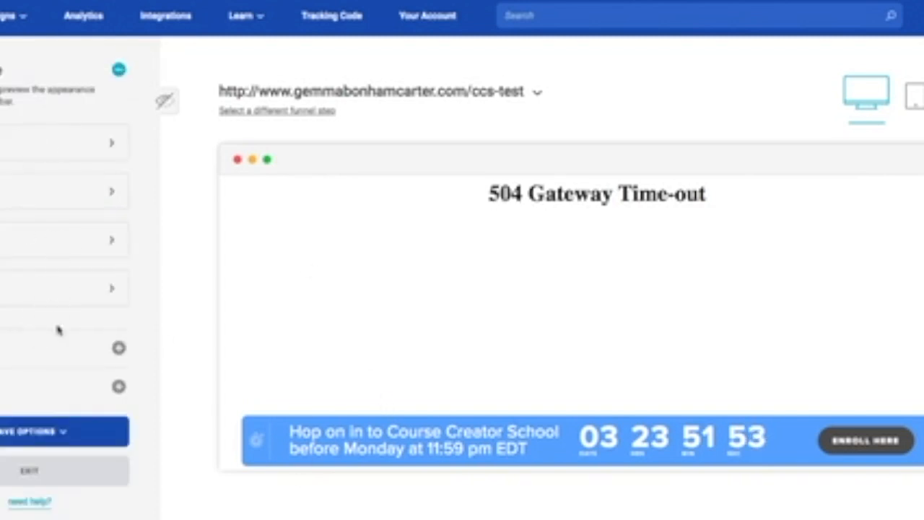
Review the choices for when the floating bar displays, keep the first option, and turn off Deadline Funnel branding.
{"action": "left_click", "coordinate": [118, 339]}
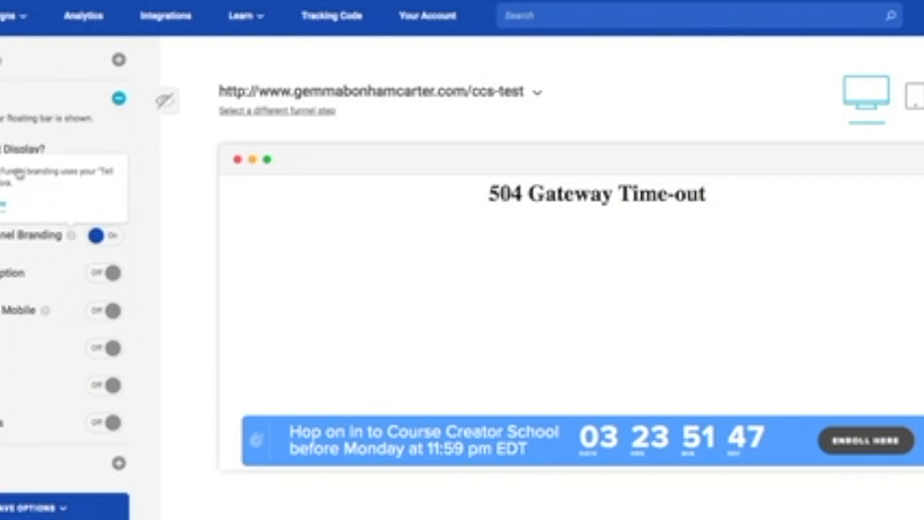
{"action": "left_click", "coordinate": [61, 192]}
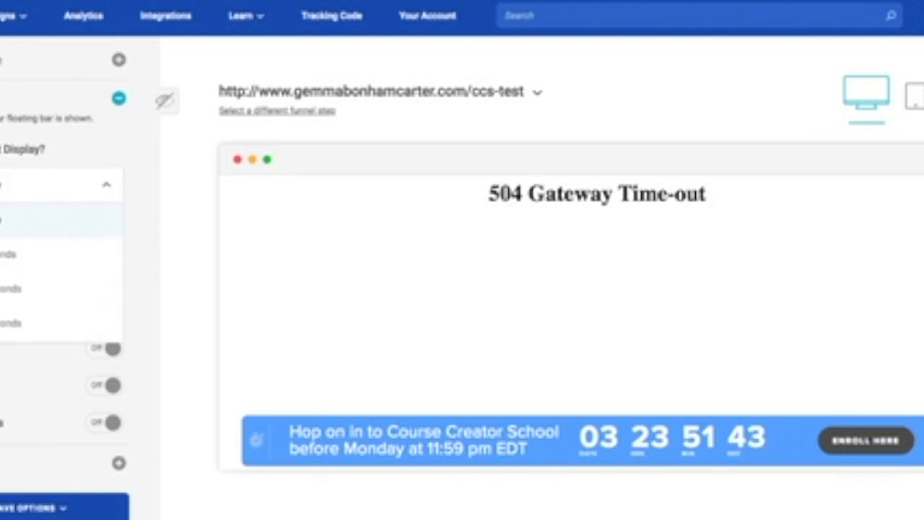
{"action": "scroll", "coordinate": [20, 289], "scroll_direction": "down", "scroll_amount": 1}
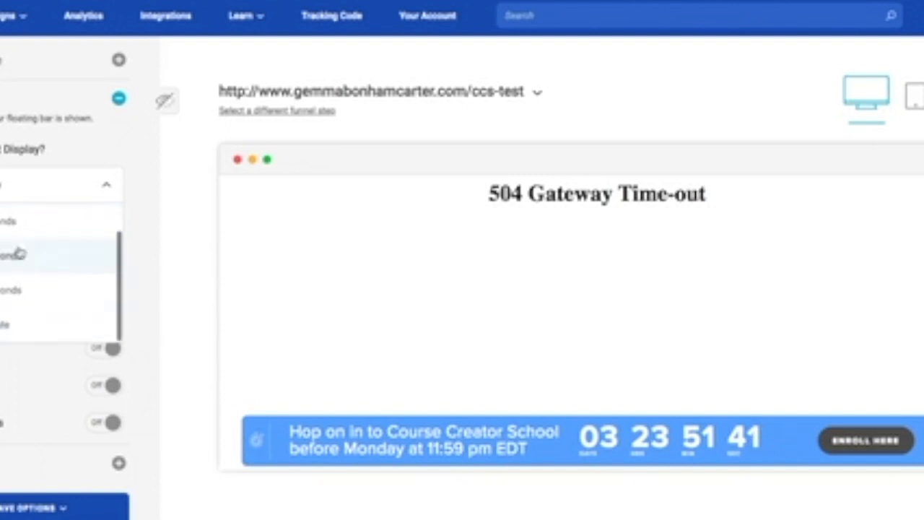
{"action": "scroll", "coordinate": [26, 245], "scroll_direction": "up", "scroll_amount": 1}
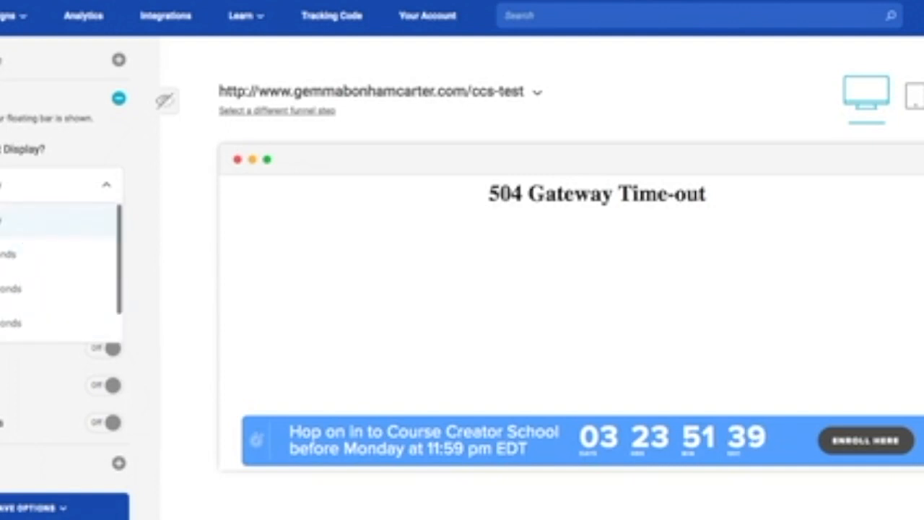
{"action": "left_click", "coordinate": [9, 229]}
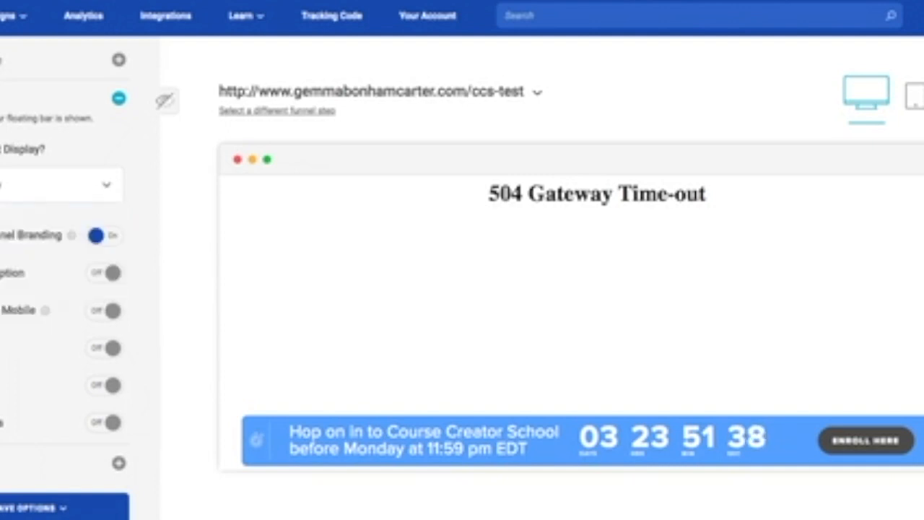
{"action": "left_click", "coordinate": [109, 237]}
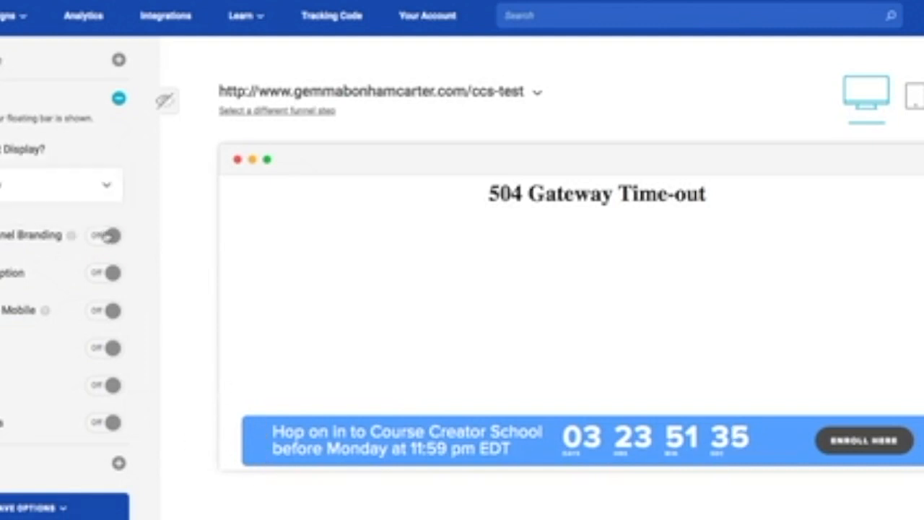
Read the floating bar's mobile option description and try the setting directly below it on and off.
{"action": "scroll", "coordinate": [58, 261], "scroll_direction": "down", "scroll_amount": 2}
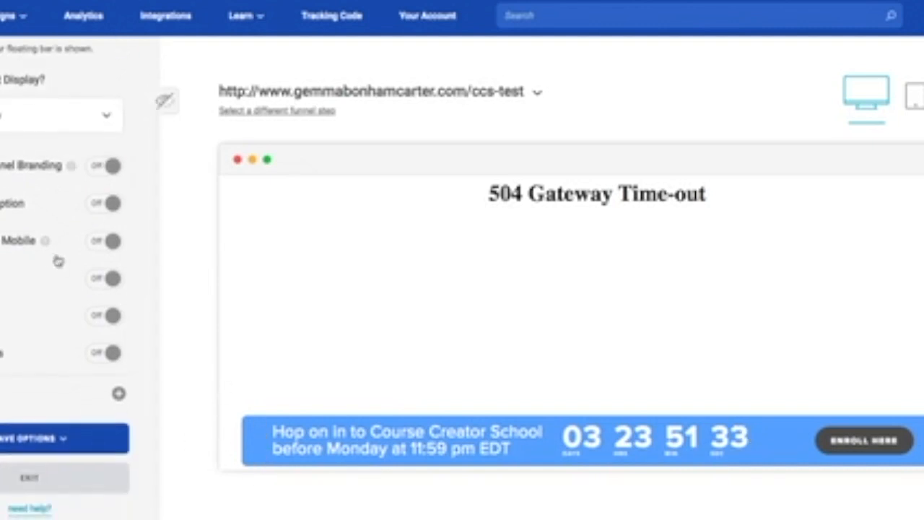
{"action": "mouse_move", "coordinate": [46, 246]}
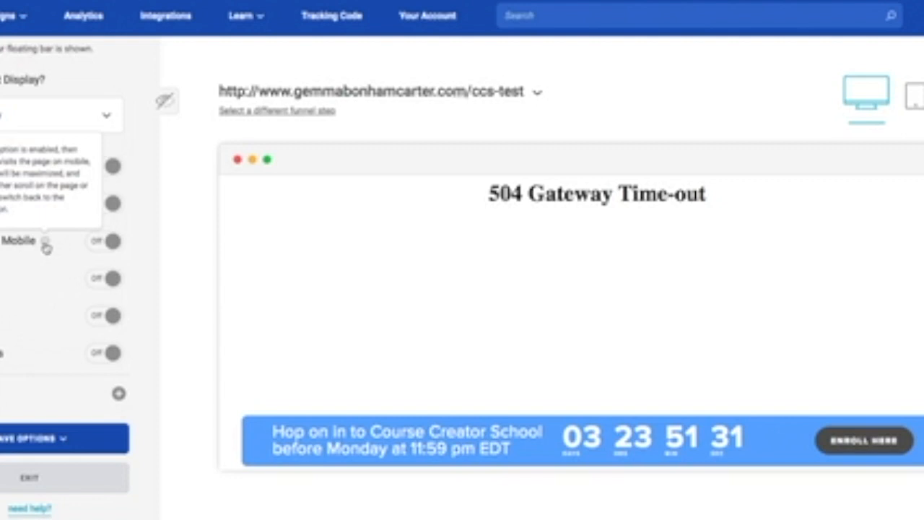
{"action": "left_click", "coordinate": [99, 281]}
{"action": "left_click", "coordinate": [99, 282]}
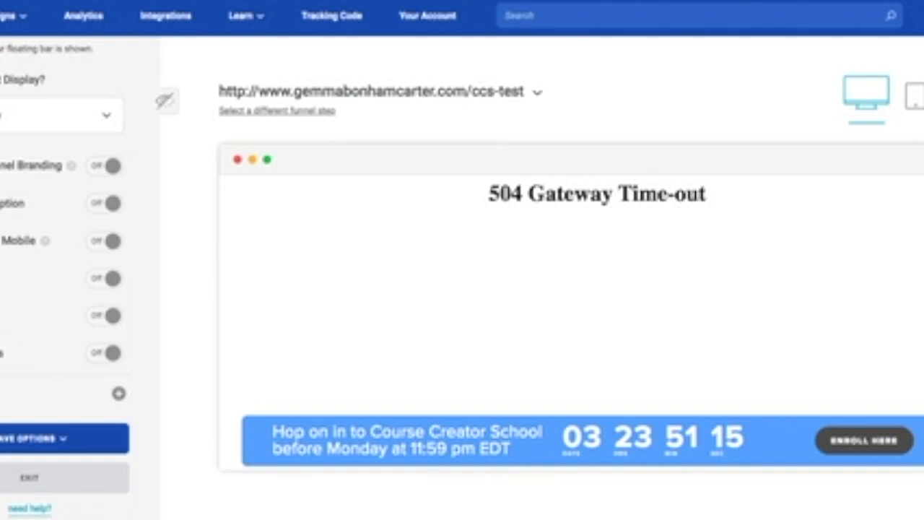
{"action": "left_click", "coordinate": [99, 281]}
{"action": "left_click", "coordinate": [99, 280]}
{"action": "scroll", "coordinate": [92, 364], "scroll_direction": "down", "scroll_amount": 1}
{"action": "scroll", "coordinate": [91, 361], "scroll_direction": "up", "scroll_amount": 3}
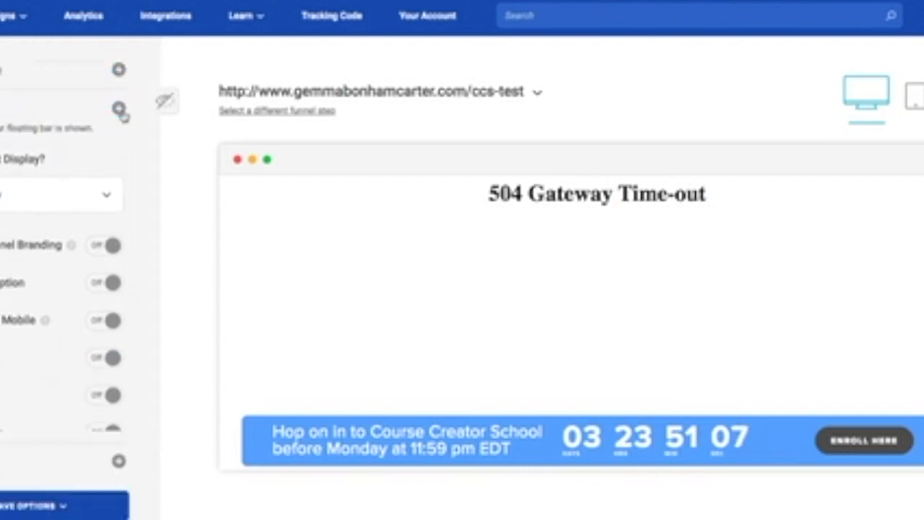
Look over the text fields in the floating bar's last settings section and exit the editor without saving.
{"action": "left_click", "coordinate": [118, 107]}
{"action": "left_click", "coordinate": [118, 147]}
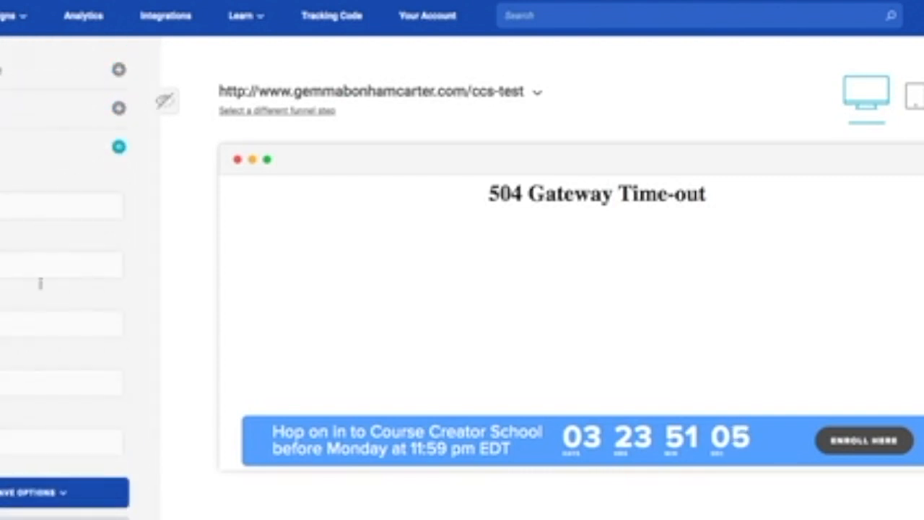
{"action": "left_click", "coordinate": [115, 146]}
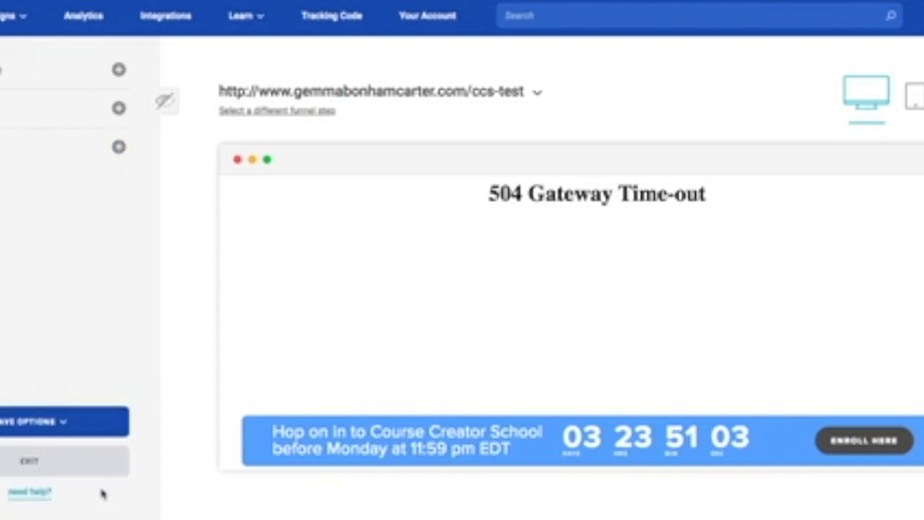
{"action": "left_click", "coordinate": [8, 466]}
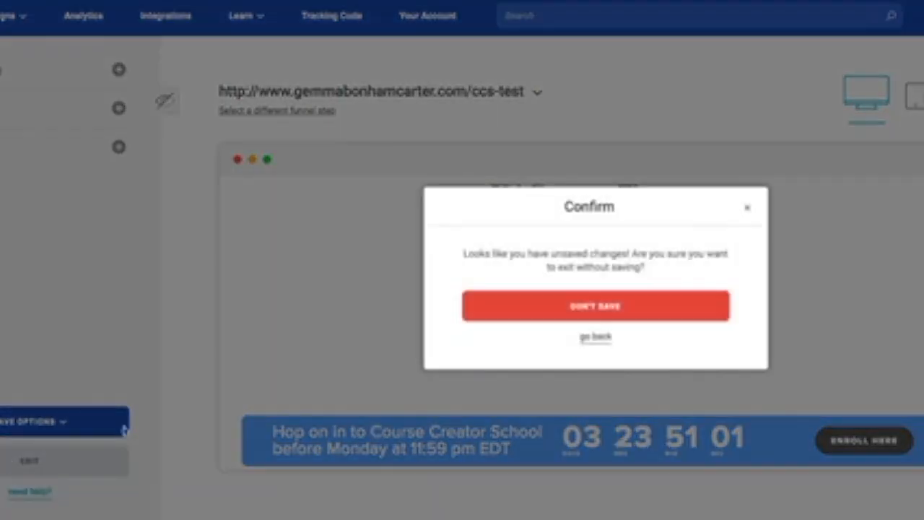
{"action": "left_click", "coordinate": [603, 305]}
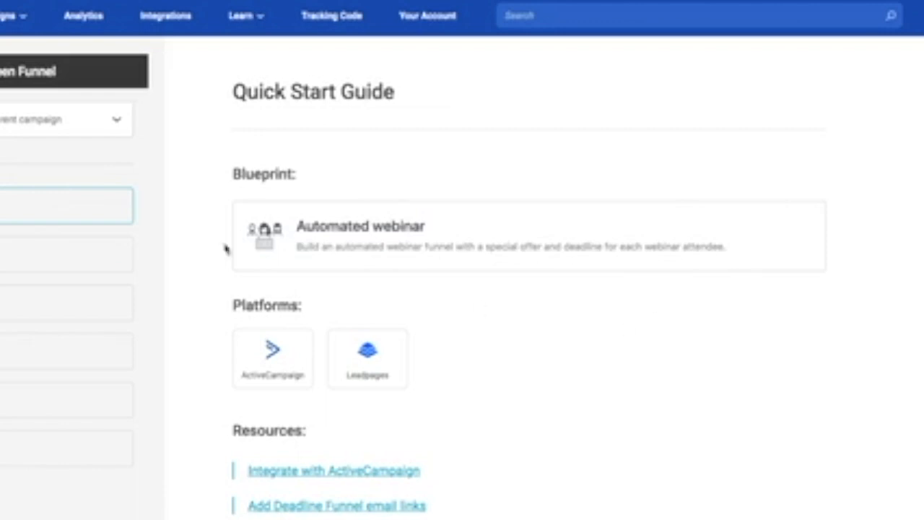
Read the Test step in the Quick Start Guide and open its setup page.
{"action": "scroll", "coordinate": [835, 241], "scroll_direction": "down", "scroll_amount": 10}
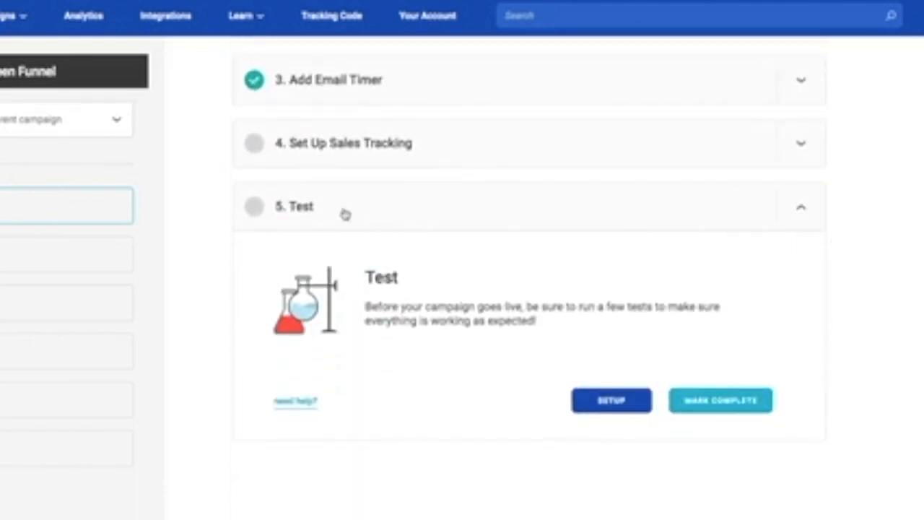
{"action": "left_click_drag", "start_coordinate": [368, 306], "coordinate": [626, 325]}
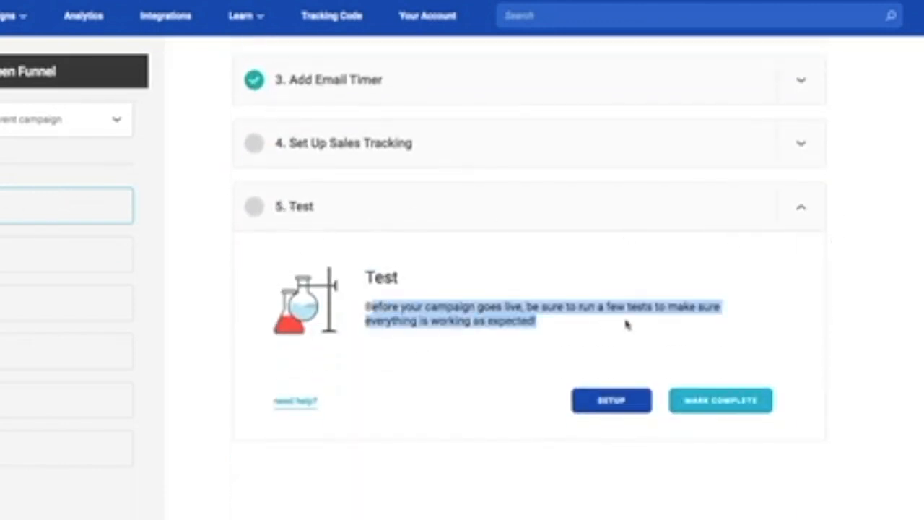
{"action": "left_click", "coordinate": [627, 325]}
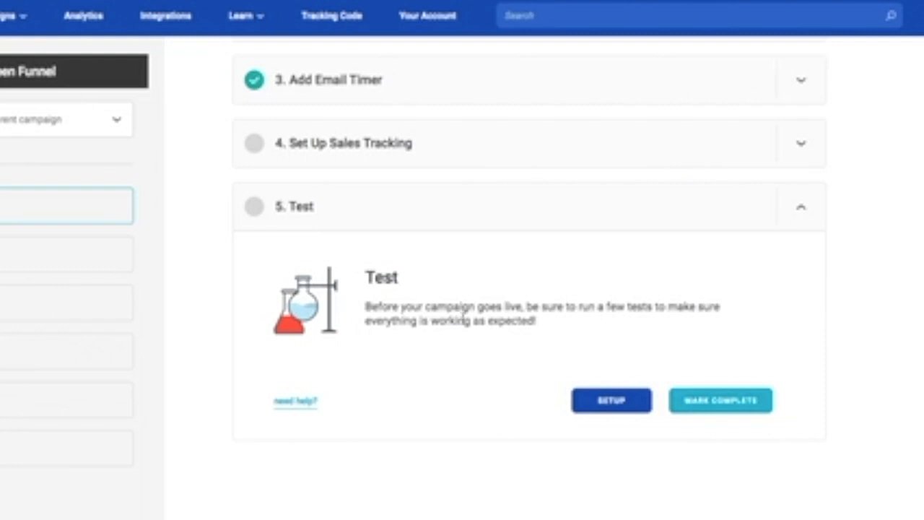
{"action": "left_click", "coordinate": [627, 405]}
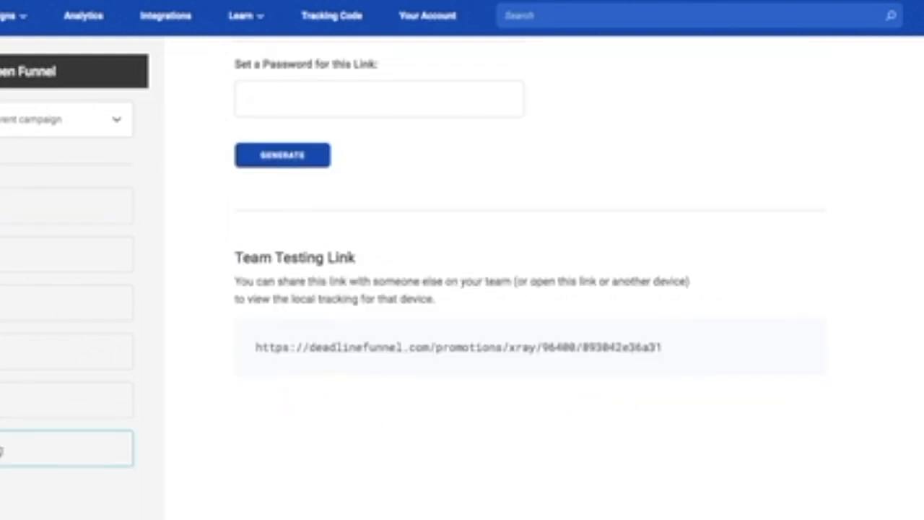
Review the Testing page's clear tracking steps, tracking details, public reset link and team testing link.
{"action": "scroll", "coordinate": [538, 369], "scroll_direction": "up", "scroll_amount": 5}
{"action": "scroll", "coordinate": [672, 373], "scroll_direction": "down", "scroll_amount": 5}
{"action": "scroll", "coordinate": [673, 373], "scroll_direction": "up", "scroll_amount": 7}
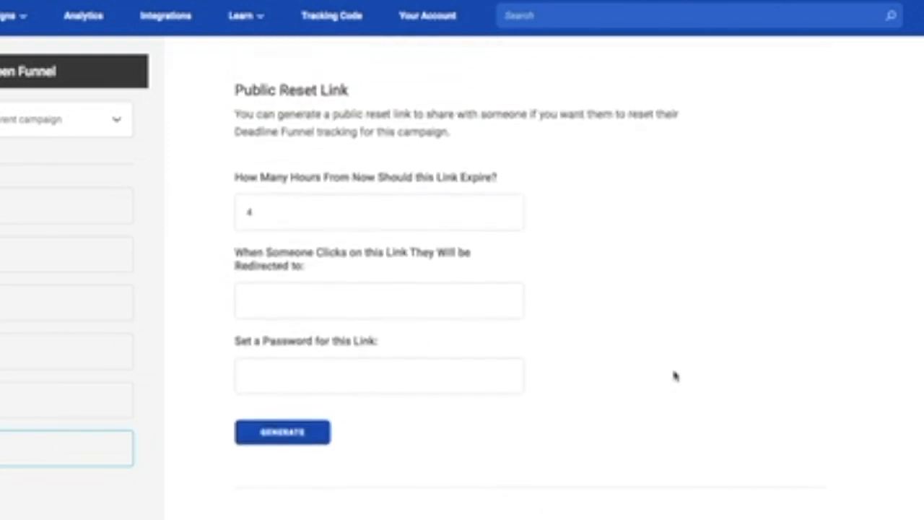
{"action": "scroll", "coordinate": [675, 376], "scroll_direction": "up", "scroll_amount": 9}
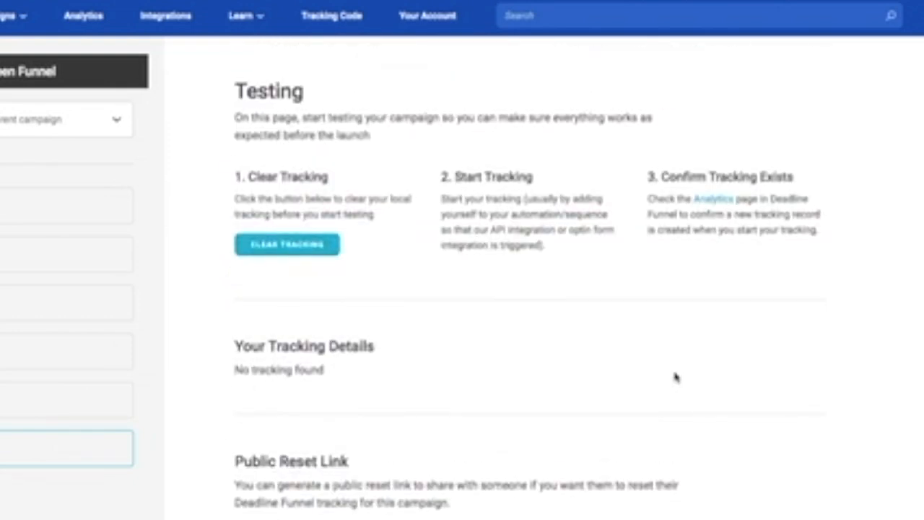
{"action": "left_click_drag", "start_coordinate": [236, 344], "coordinate": [522, 386]}
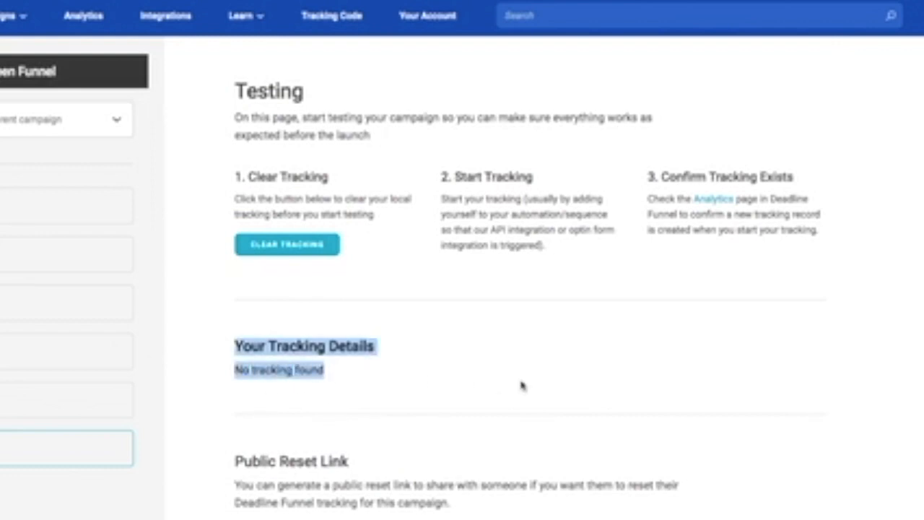
{"action": "left_click", "coordinate": [305, 337]}
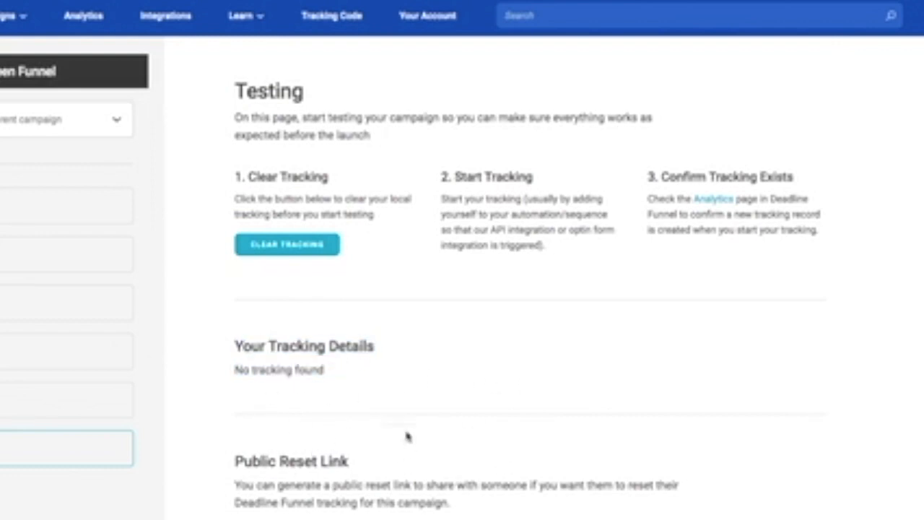
{"action": "scroll", "coordinate": [394, 398], "scroll_direction": "down", "scroll_amount": 15}
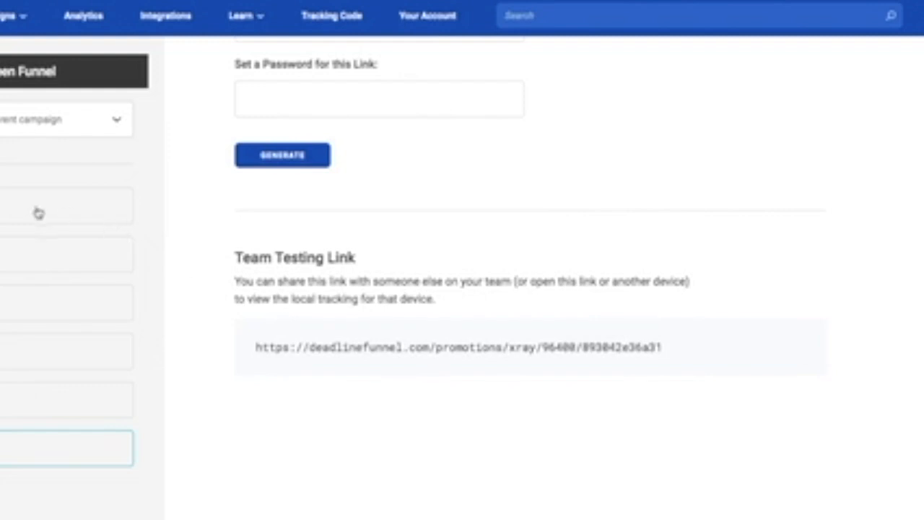
Return to the campaign's Quick Start Guide and look over its setup steps and resources.
{"action": "left_click", "coordinate": [38, 213]}
{"action": "scroll", "coordinate": [649, 376], "scroll_direction": "down", "scroll_amount": 1}
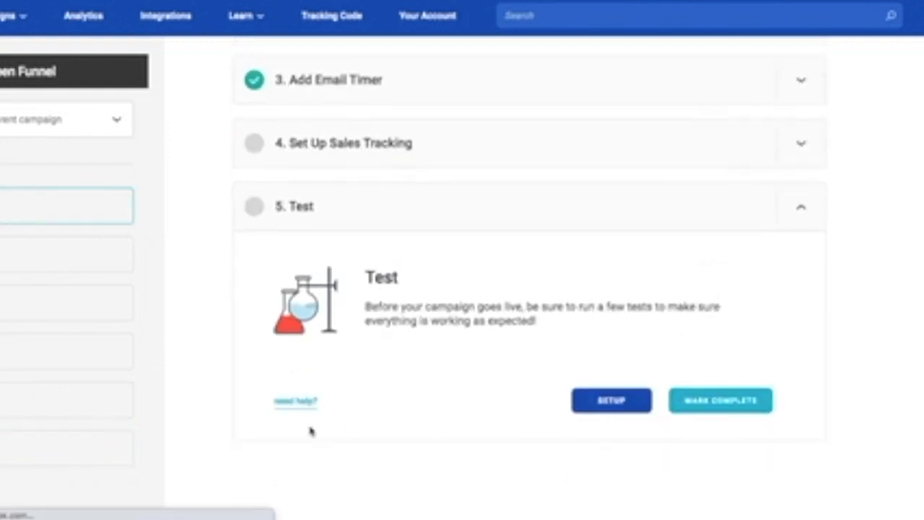
{"action": "scroll", "coordinate": [310, 431], "scroll_direction": "up", "scroll_amount": 2}
{"action": "scroll", "coordinate": [568, 330], "scroll_direction": "down", "scroll_amount": 2}
{"action": "scroll", "coordinate": [443, 270], "scroll_direction": "up", "scroll_amount": 5}
{"action": "scroll", "coordinate": [499, 267], "scroll_direction": "up", "scroll_amount": 5}
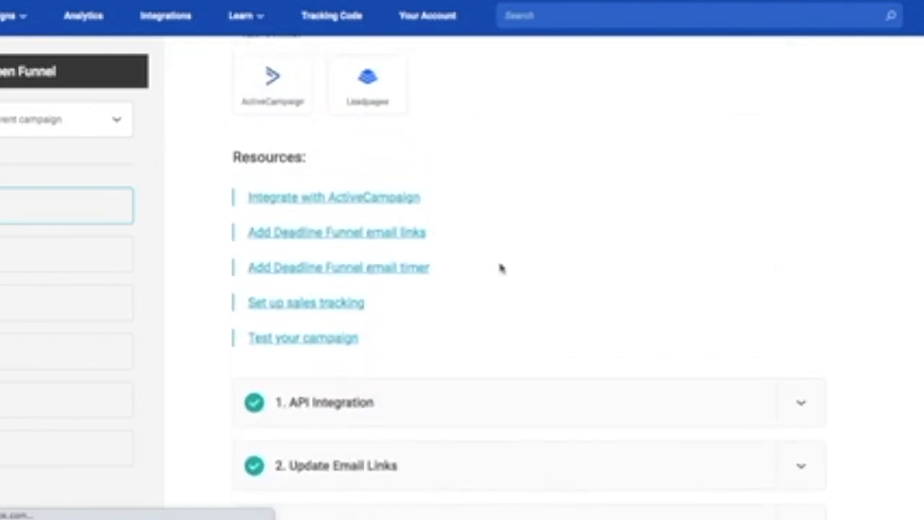
Open the account's tracking code and look through the main script.
{"action": "left_click", "coordinate": [16, 20]}
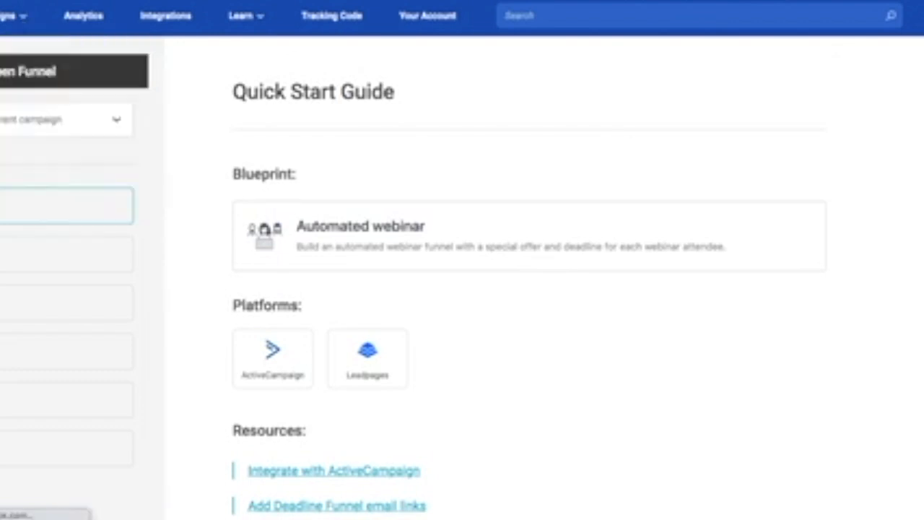
{"action": "mouse_move", "coordinate": [238, 22]}
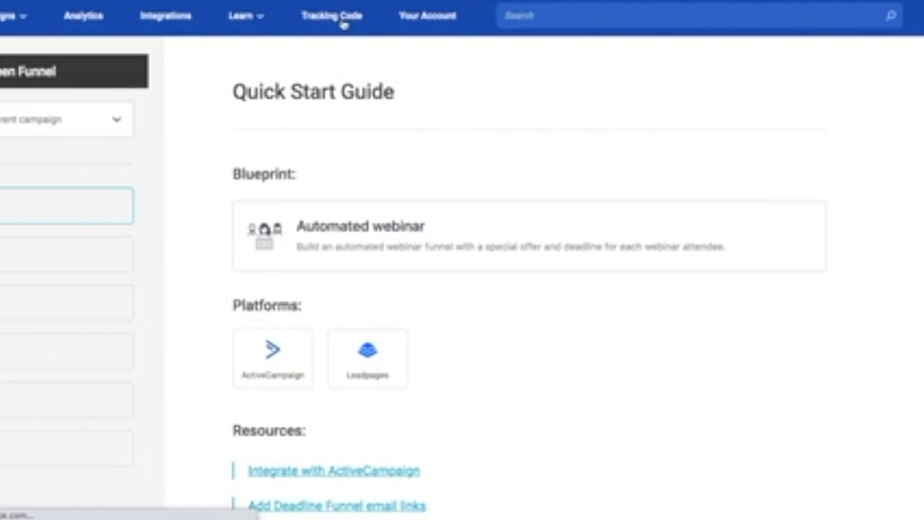
{"action": "left_click", "coordinate": [339, 18]}
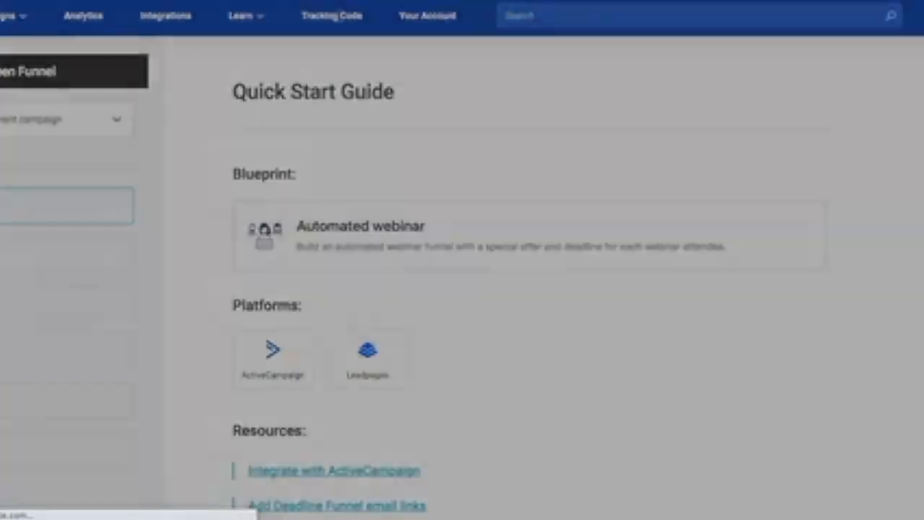
{"action": "scroll", "coordinate": [361, 195], "scroll_direction": "down", "scroll_amount": 3}
{"action": "scroll", "coordinate": [361, 199], "scroll_direction": "up", "scroll_amount": 5}
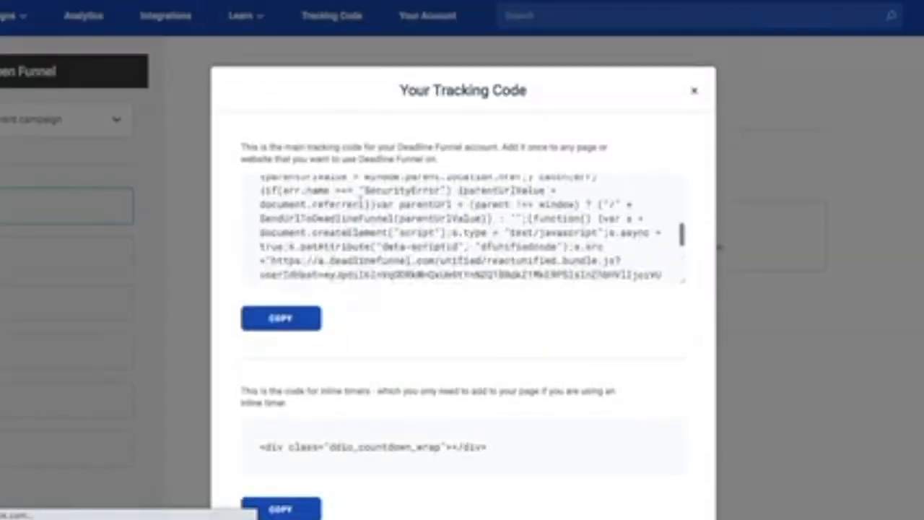
{"action": "scroll", "coordinate": [287, 257], "scroll_direction": "down", "scroll_amount": 5}
{"action": "scroll", "coordinate": [303, 231], "scroll_direction": "up", "scroll_amount": 5}
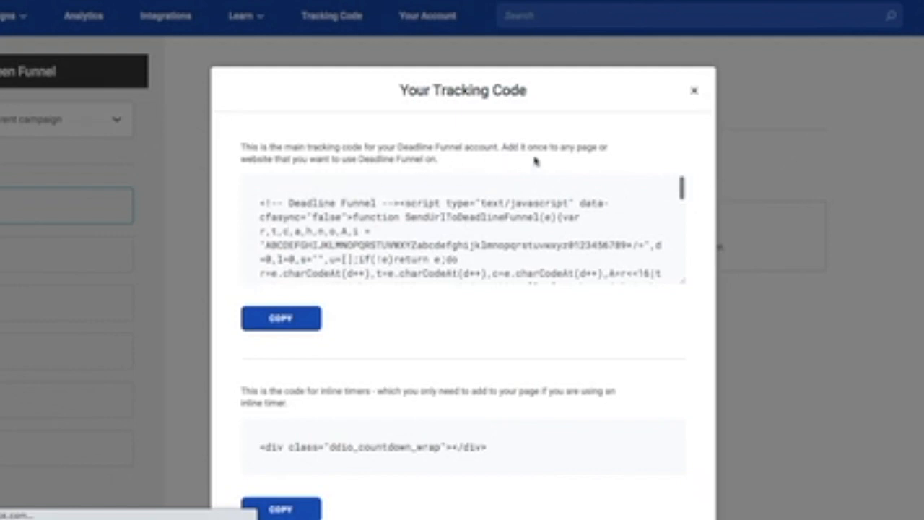
Examine the main tracking code's placement instructions and script, and the separate code for inline timers.
{"action": "left_click_drag", "start_coordinate": [504, 146], "coordinate": [392, 169]}
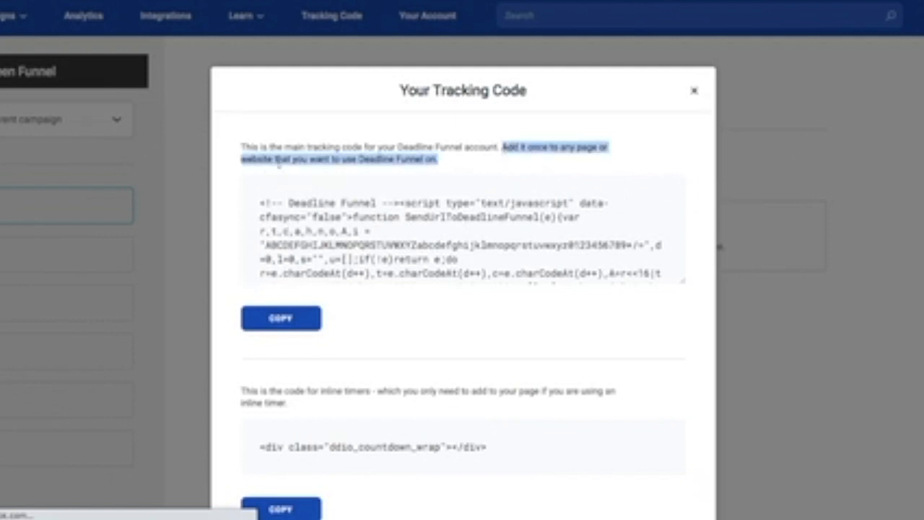
{"action": "left_click", "coordinate": [437, 159]}
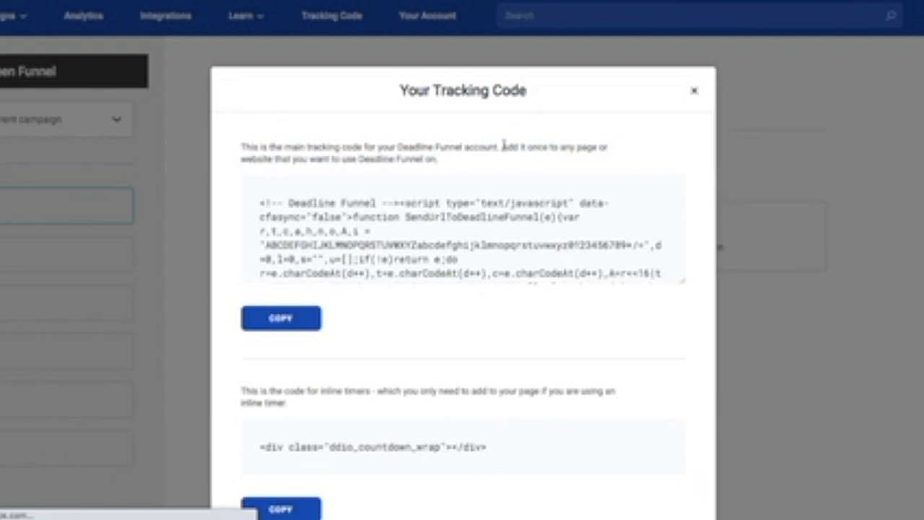
{"action": "left_click_drag", "start_coordinate": [503, 147], "coordinate": [509, 161]}
{"action": "left_click", "coordinate": [341, 232]}
{"action": "scroll", "coordinate": [375, 257], "scroll_direction": "down", "scroll_amount": 5}
{"action": "scroll", "coordinate": [375, 257], "scroll_direction": "up", "scroll_amount": 5}
{"action": "scroll", "coordinate": [375, 257], "scroll_direction": "down", "scroll_amount": 5}
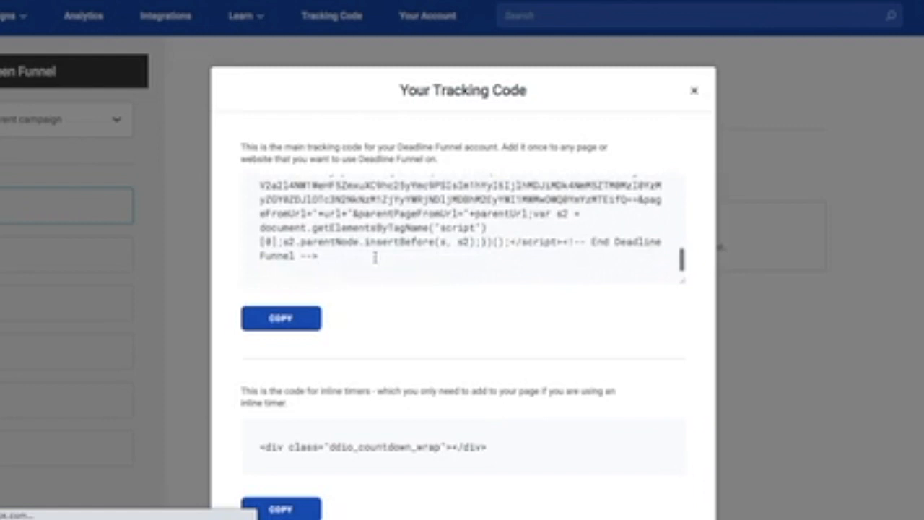
{"action": "scroll", "coordinate": [375, 257], "scroll_direction": "up", "scroll_amount": 5}
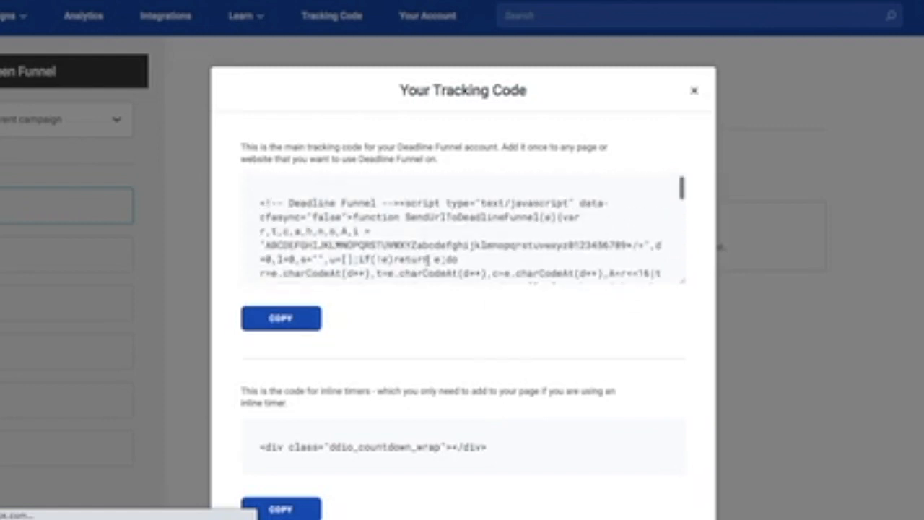
{"action": "scroll", "coordinate": [226, 228], "scroll_direction": "down", "scroll_amount": 2}
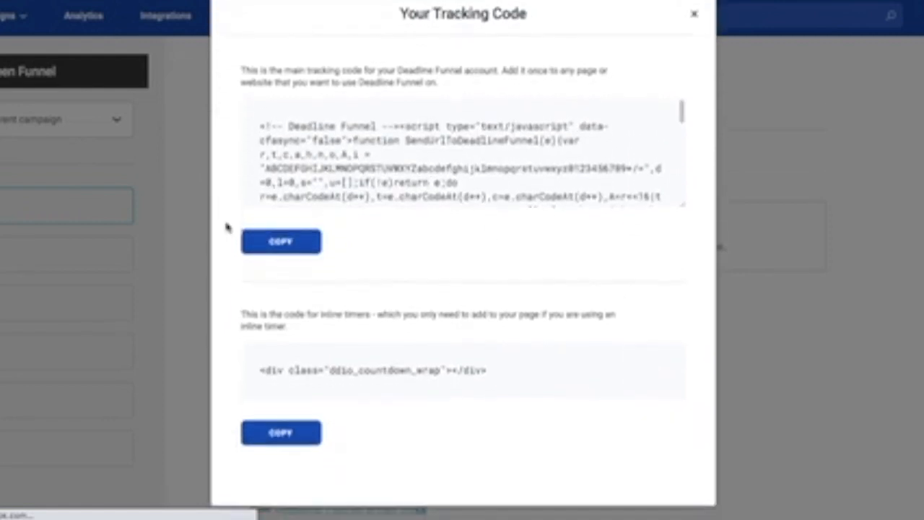
Look through the main tracking script from its opening comment to its end once more, and close the tracking code window.
{"action": "scroll", "coordinate": [226, 229], "scroll_direction": "up", "scroll_amount": 2}
{"action": "scroll", "coordinate": [440, 229], "scroll_direction": "down", "scroll_amount": 3}
{"action": "scroll", "coordinate": [440, 230], "scroll_direction": "up", "scroll_amount": 4}
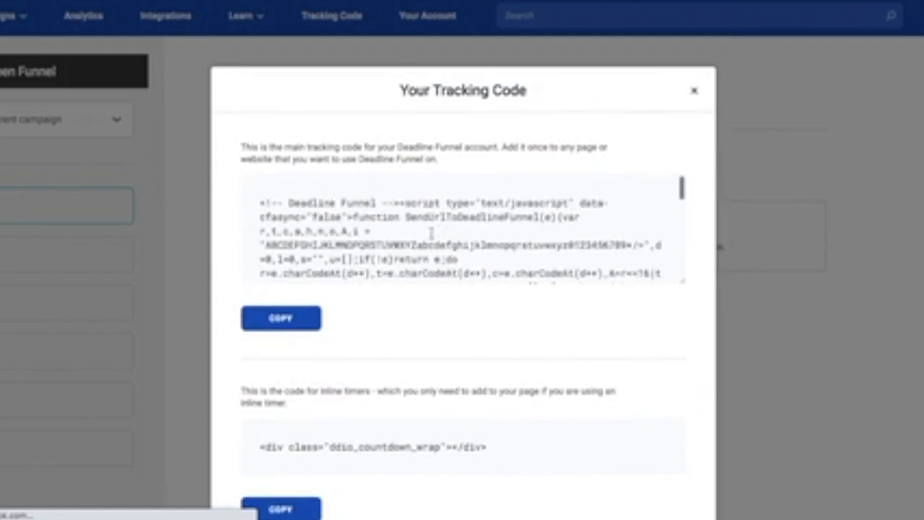
{"action": "scroll", "coordinate": [381, 259], "scroll_direction": "down", "scroll_amount": 6}
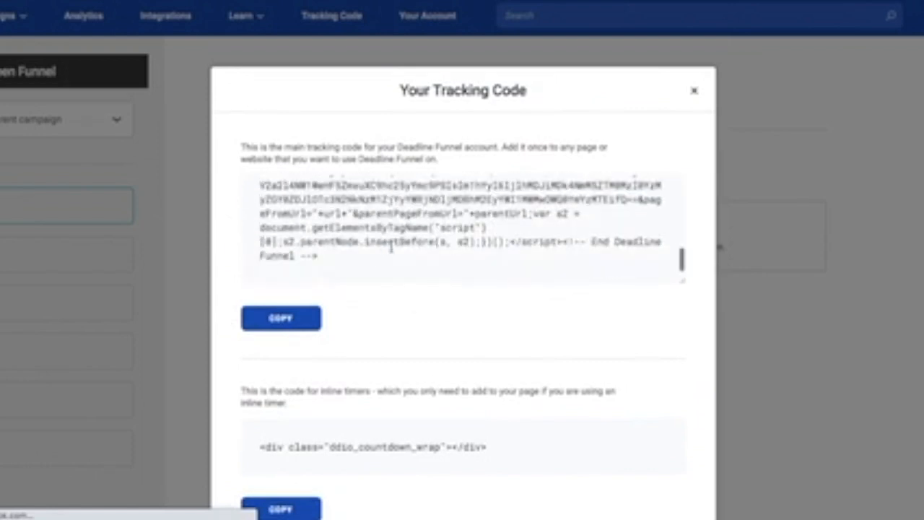
{"action": "scroll", "coordinate": [391, 240], "scroll_direction": "up", "scroll_amount": 5}
{"action": "scroll", "coordinate": [391, 240], "scroll_direction": "up", "scroll_amount": 2}
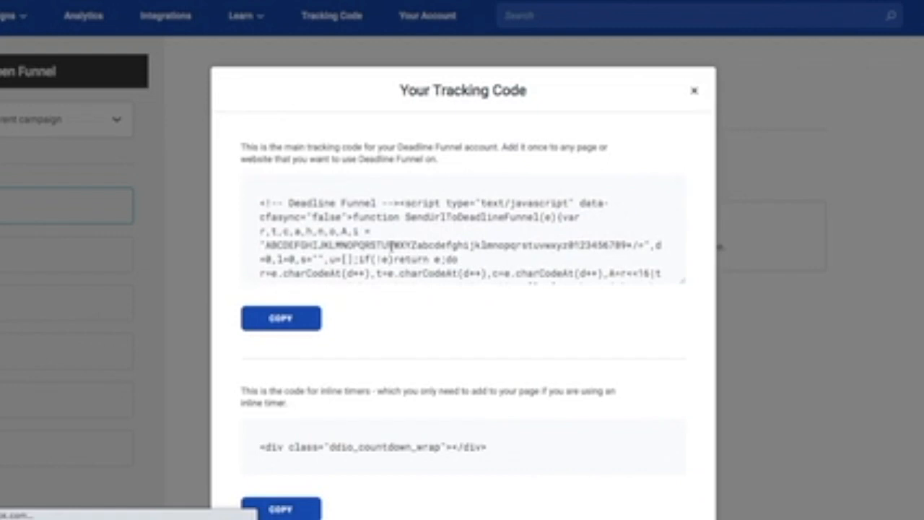
{"action": "scroll", "coordinate": [390, 246], "scroll_direction": "down", "scroll_amount": 6}
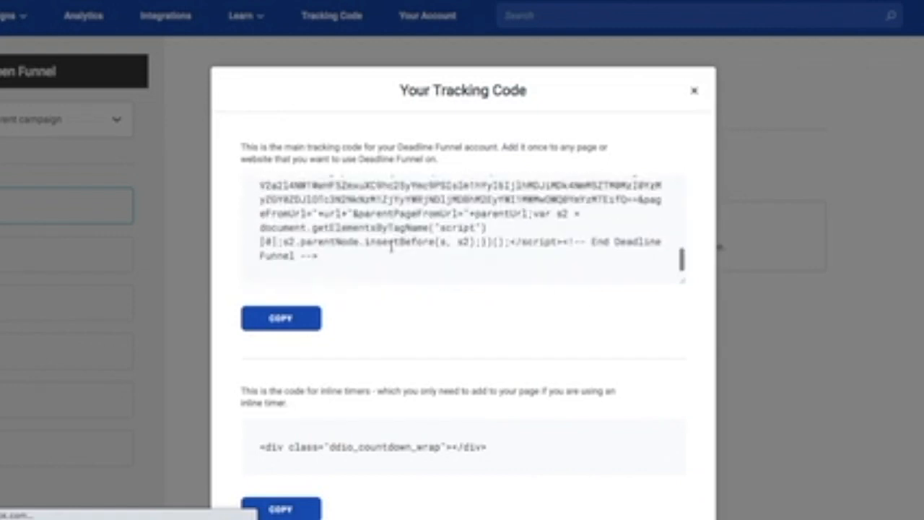
{"action": "scroll", "coordinate": [333, 250], "scroll_direction": "up", "scroll_amount": 3}
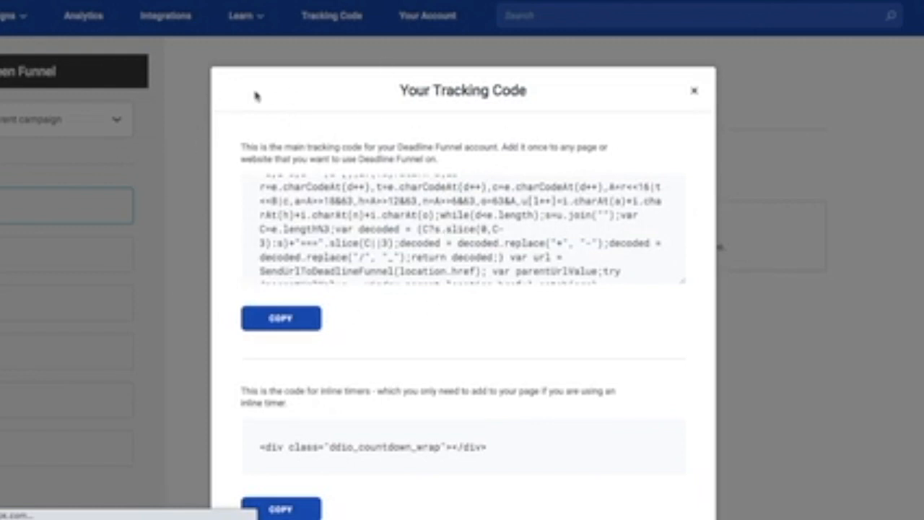
{"action": "scroll", "coordinate": [442, 243], "scroll_direction": "up", "scroll_amount": 3}
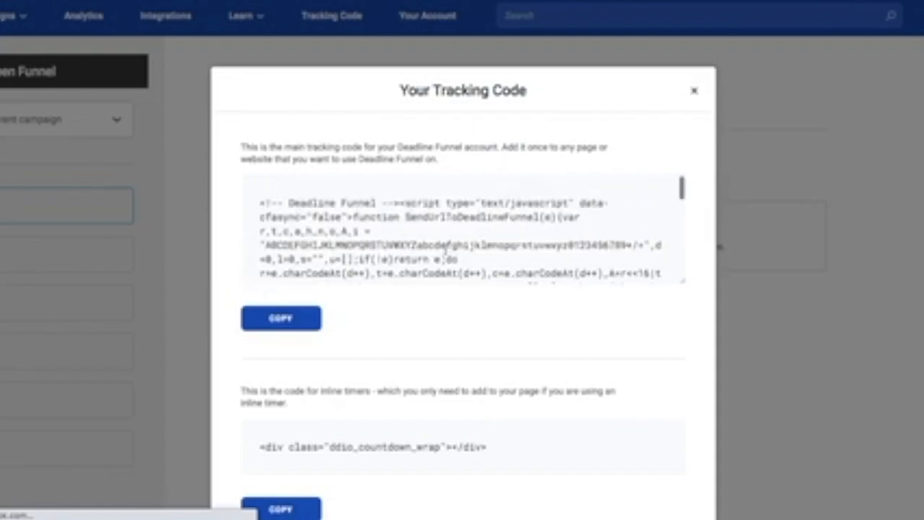
{"action": "left_click", "coordinate": [694, 91]}
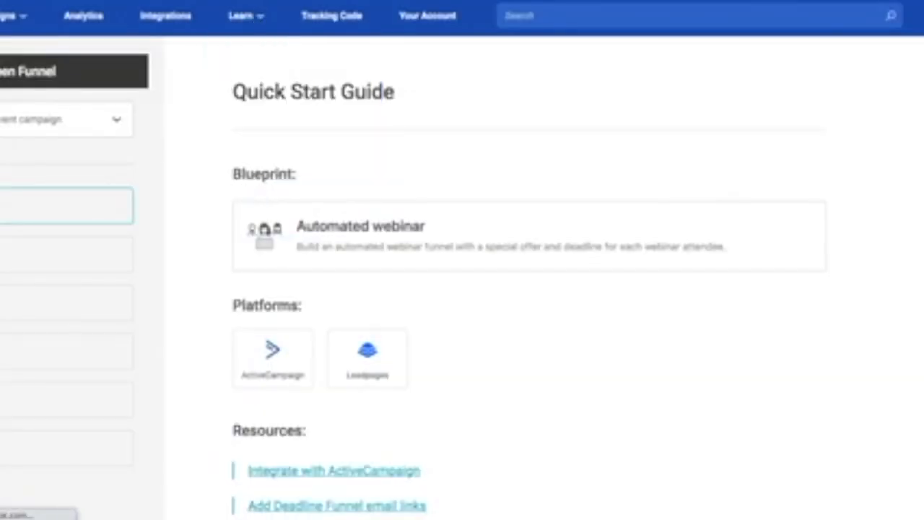
Open the support chat widget, view its previous conversations, and return to the Quick Start Guide.
{"action": "left_click", "coordinate": [920, 483]}
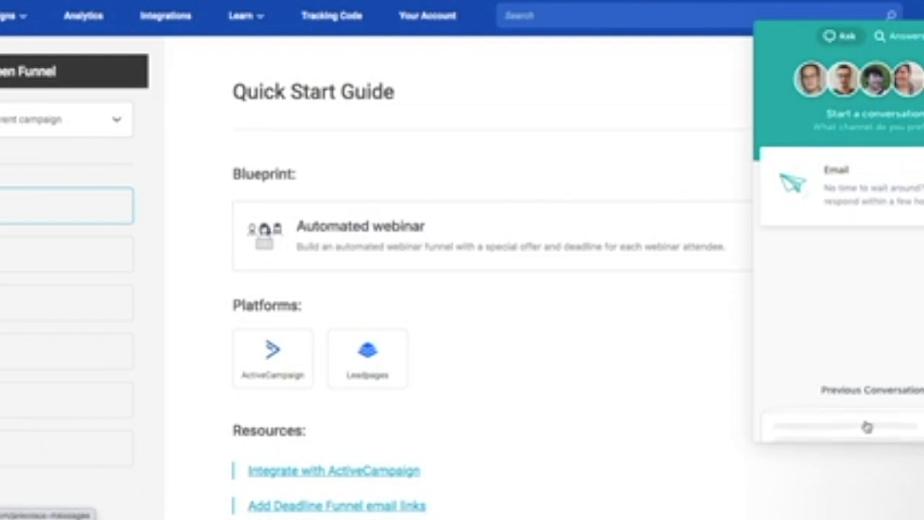
{"action": "left_click", "coordinate": [870, 389]}
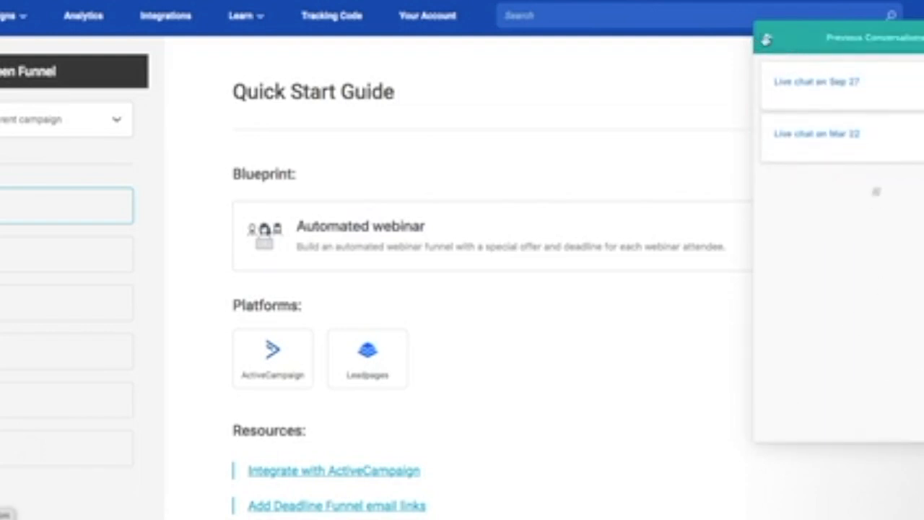
{"action": "left_click", "coordinate": [766, 37]}
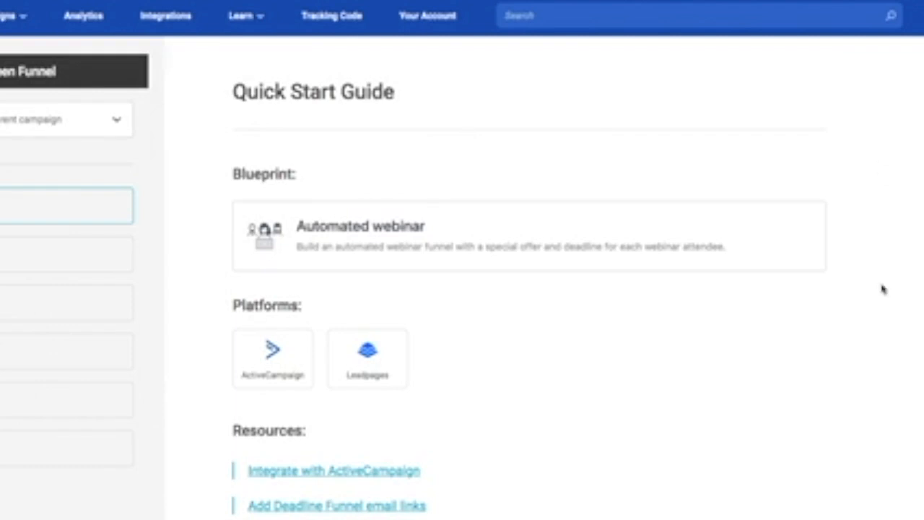
{"action": "scroll", "coordinate": [882, 287], "scroll_direction": "down", "scroll_amount": 6}
{"action": "scroll", "coordinate": [882, 286], "scroll_direction": "up", "scroll_amount": 6}
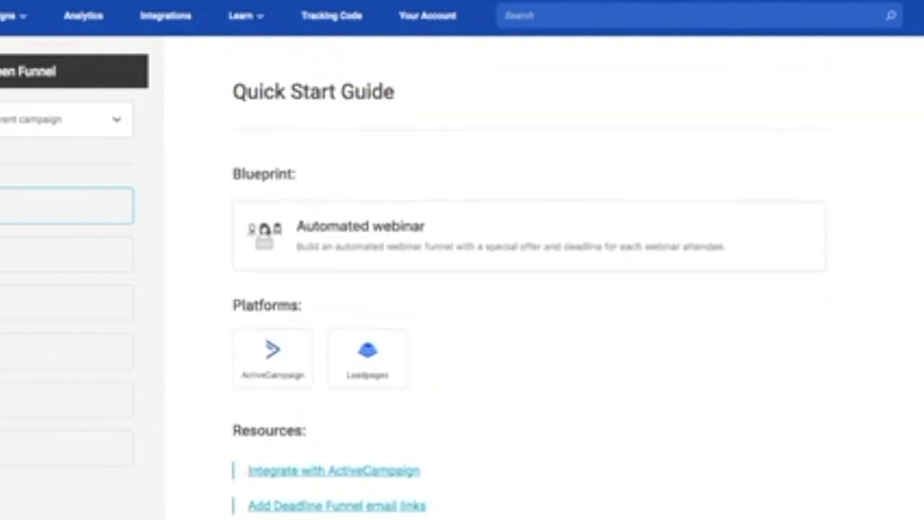